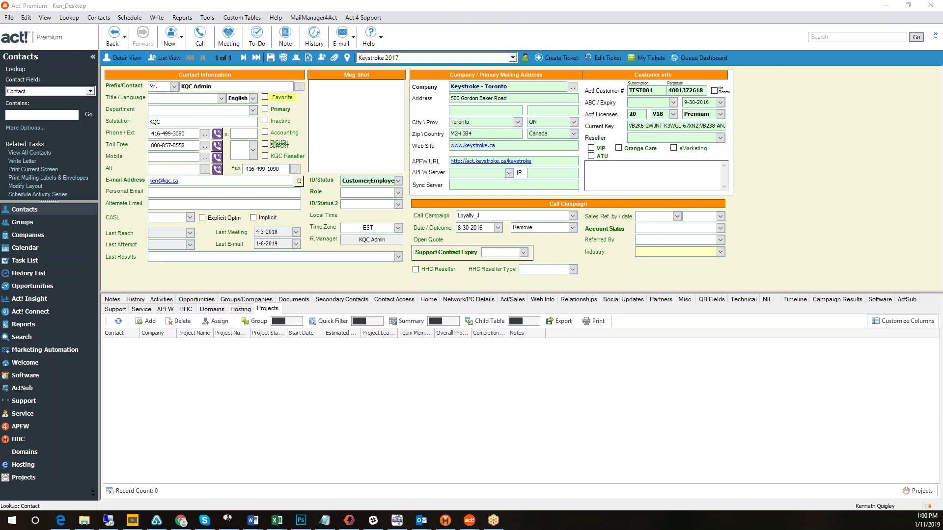
Browse the MailManager4Act product webpage in a maximized browser window.
{"action": "left_click", "coordinate": [60, 520]}
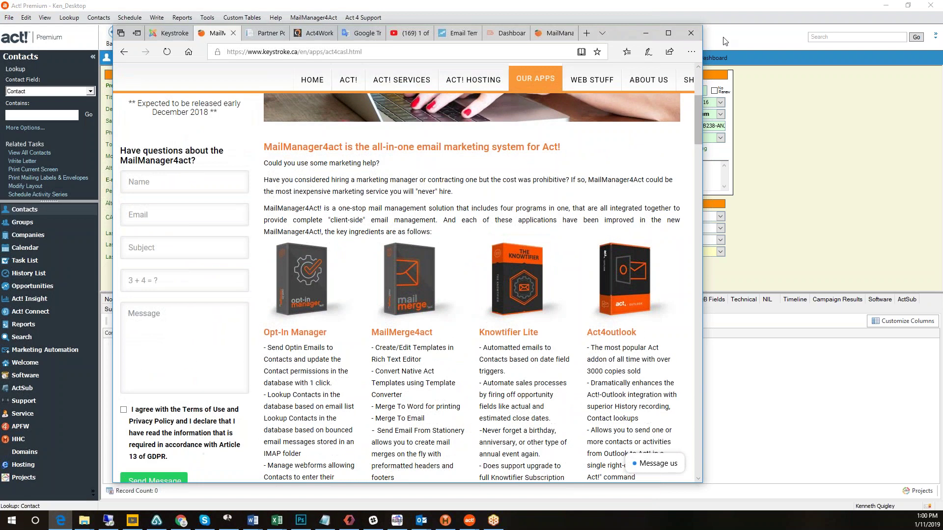
{"action": "left_click", "coordinate": [669, 34]}
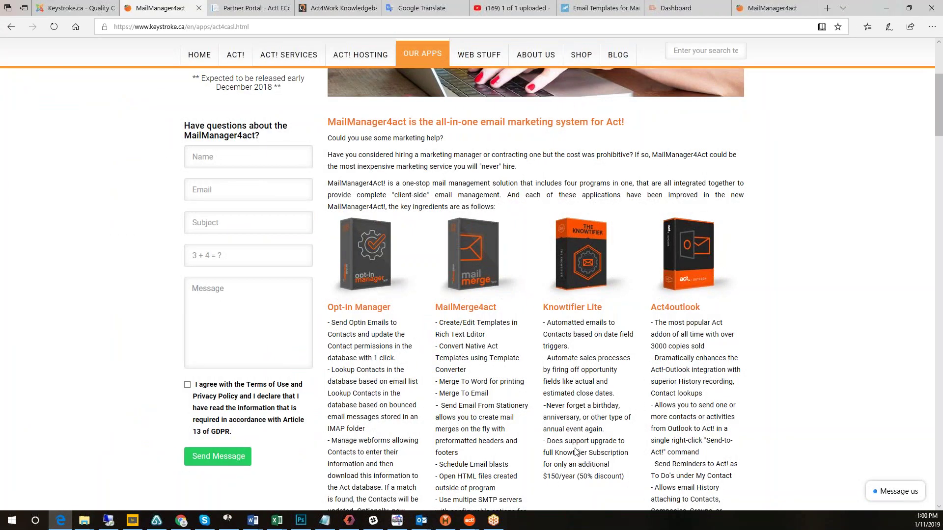
{"action": "scroll", "coordinate": [577, 452], "scroll_direction": "up", "scroll_amount": 2}
{"action": "scroll", "coordinate": [581, 407], "scroll_direction": "up", "scroll_amount": 1}
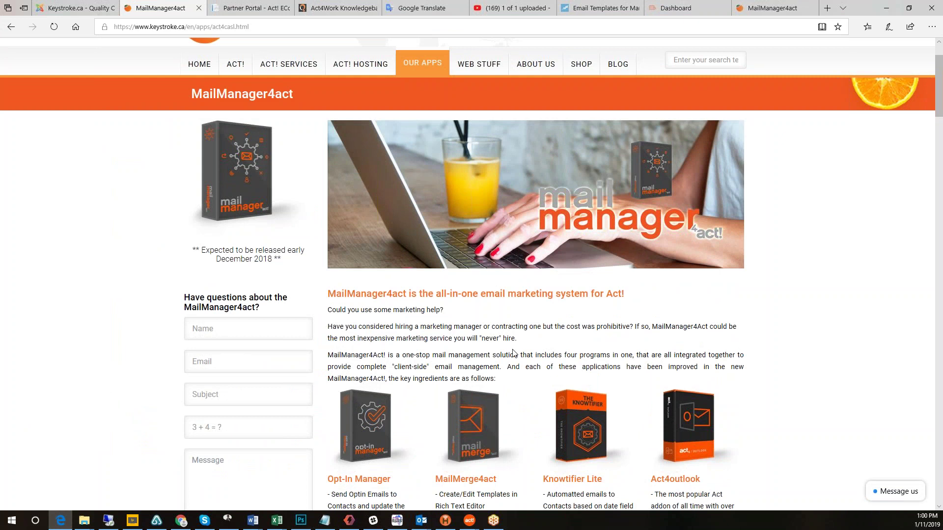
{"action": "mouse_move", "coordinate": [430, 62]}
{"action": "scroll", "coordinate": [728, 346], "scroll_direction": "down", "scroll_amount": 2}
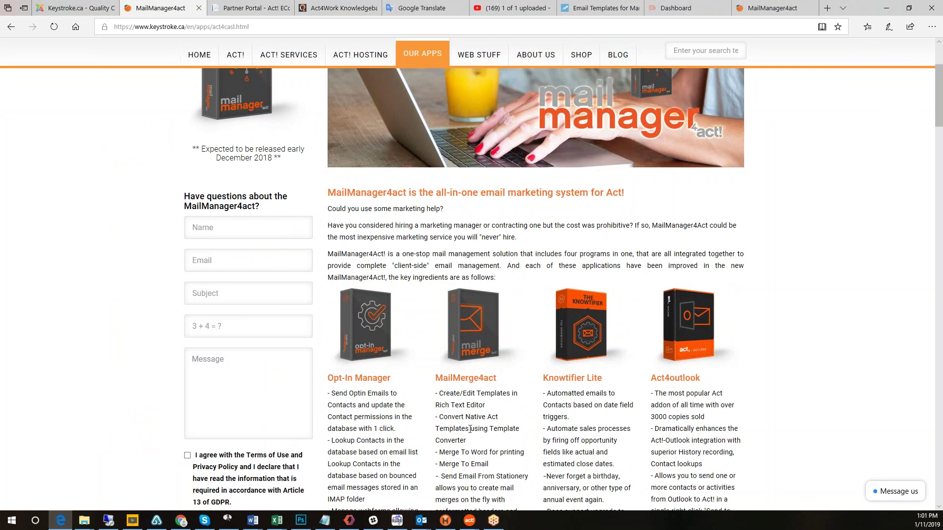
{"action": "scroll", "coordinate": [538, 462], "scroll_direction": "down", "scroll_amount": 3}
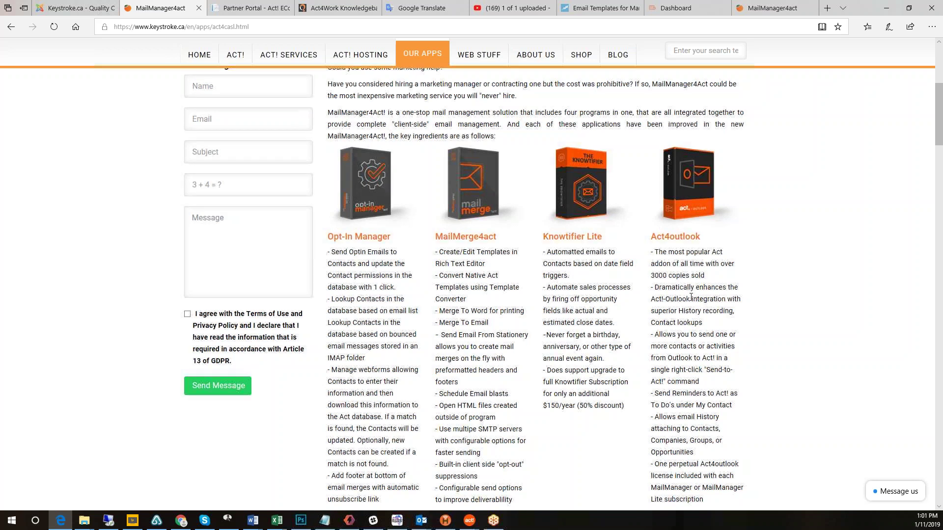
Return to Act! and open MailManager4Act Settings from the add-on's menu.
{"action": "left_click", "coordinate": [886, 8]}
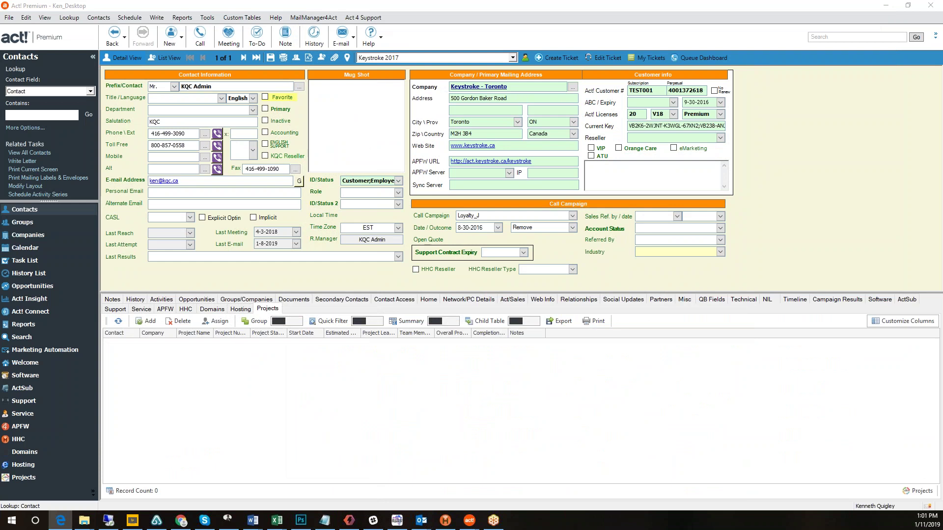
{"action": "left_click", "coordinate": [750, 164]}
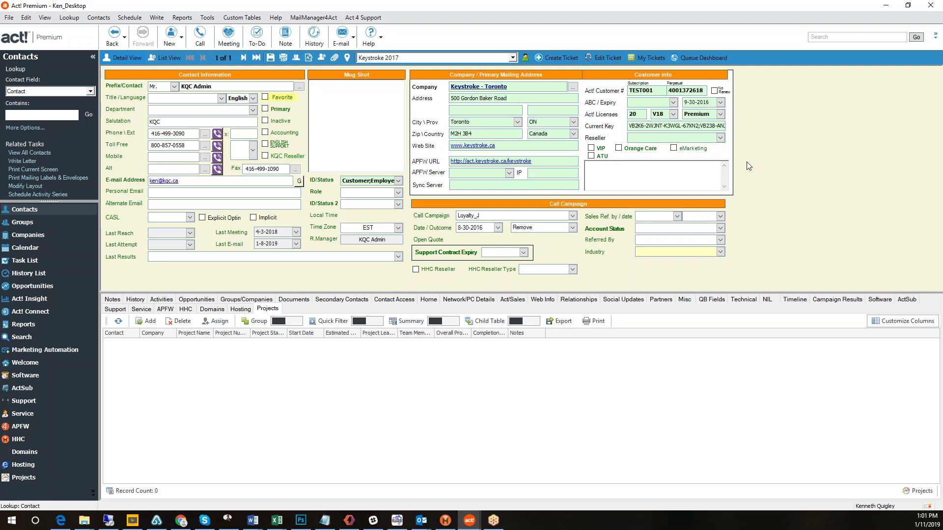
{"action": "left_click", "coordinate": [317, 19]}
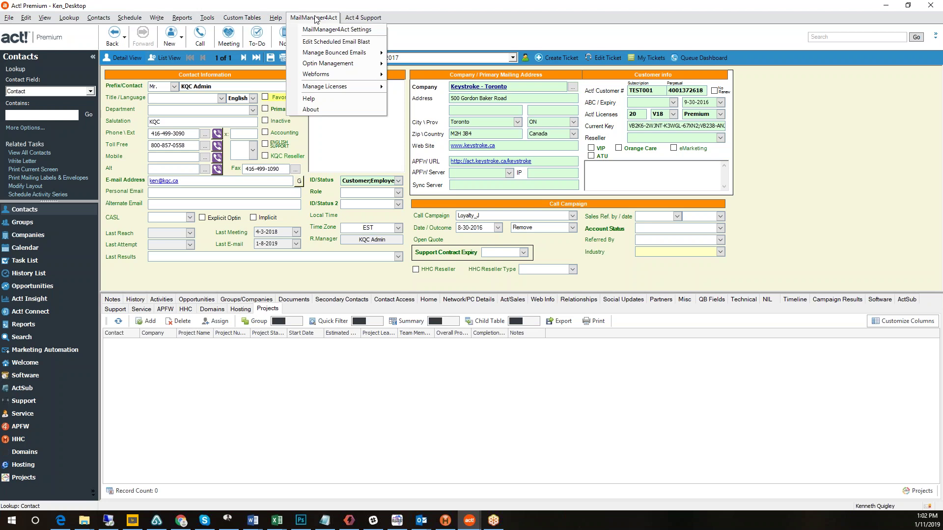
{"action": "left_click", "coordinate": [318, 32]}
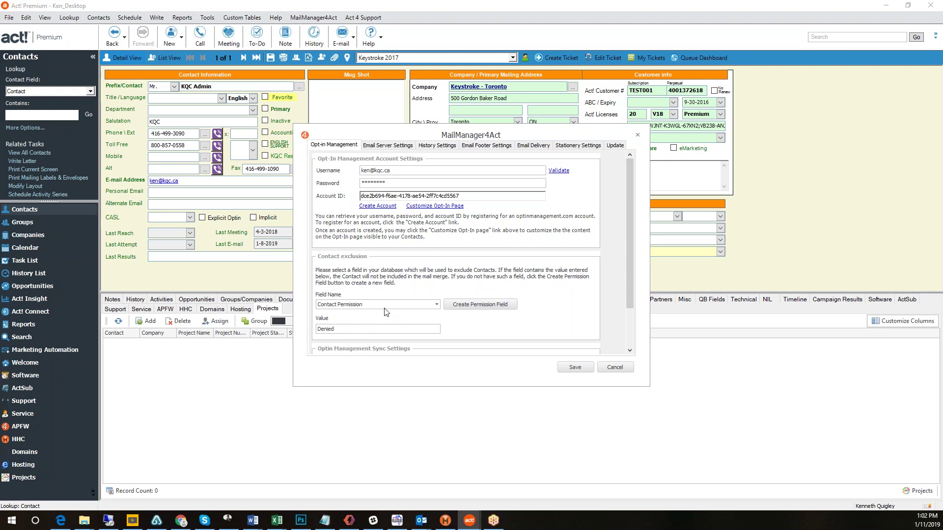
Show the SMTP server settings: mail.keystroke.ca on port 366.
{"action": "left_click", "coordinate": [388, 146]}
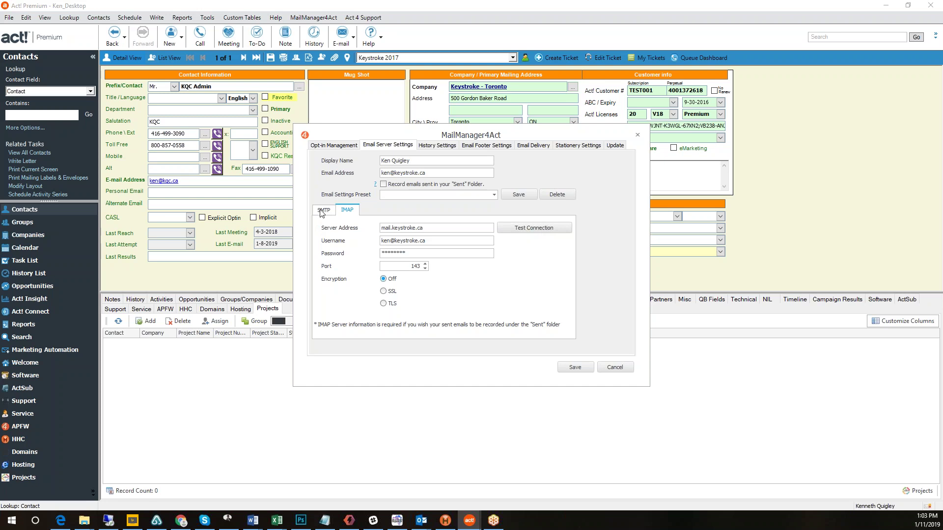
{"action": "left_click", "coordinate": [321, 210]}
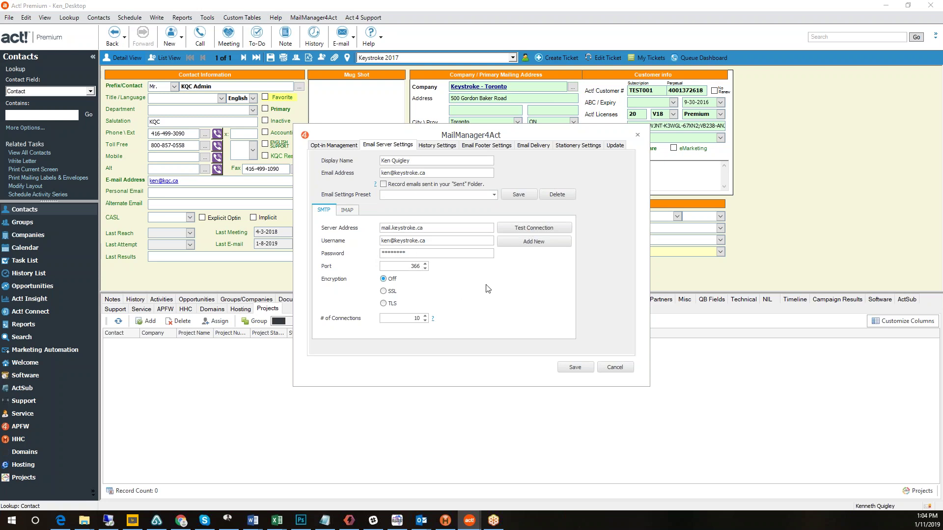
List the email presets smtp.sendgrid.net, mail.keystroke.ca and in-v3.mailjet.com.
{"action": "left_click", "coordinate": [493, 195]}
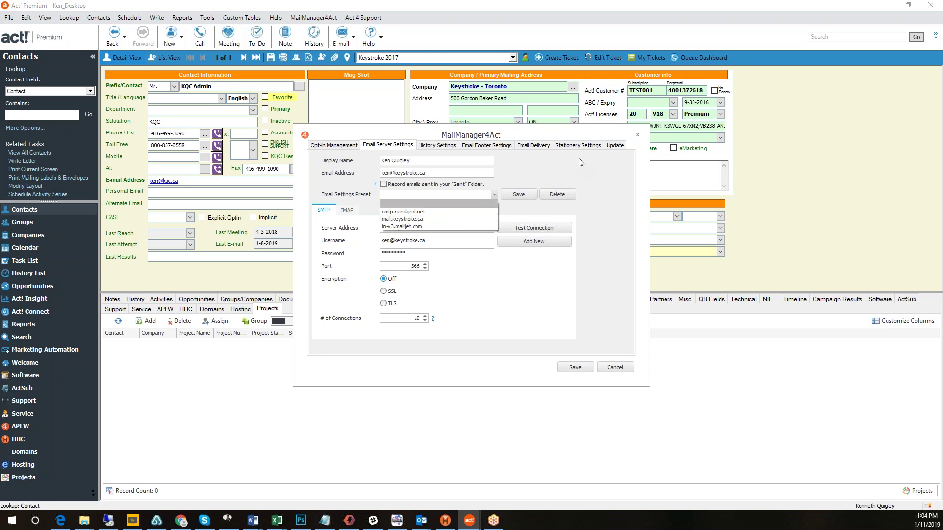
Apply the in-v3.mailjet.com preset (port 587, TLS) and set connections to 10.
{"action": "left_click", "coordinate": [572, 169]}
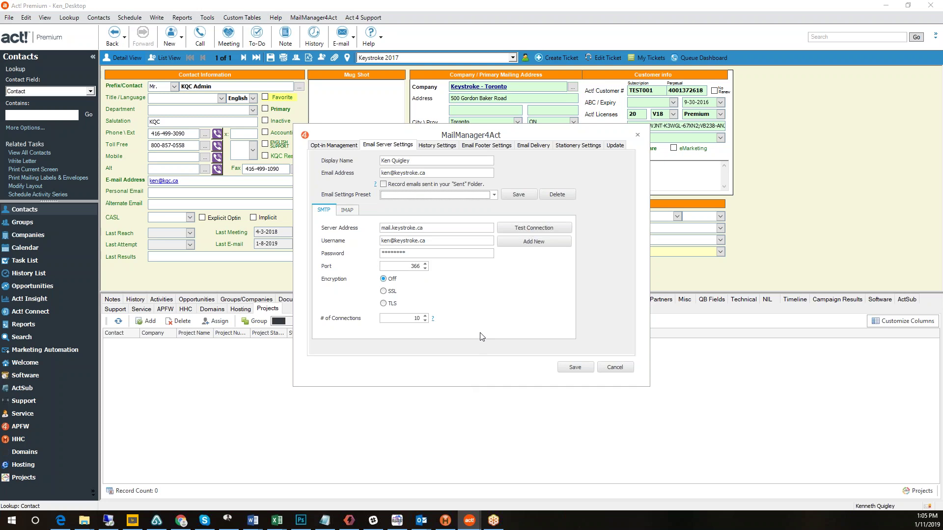
{"action": "left_click", "coordinate": [494, 195]}
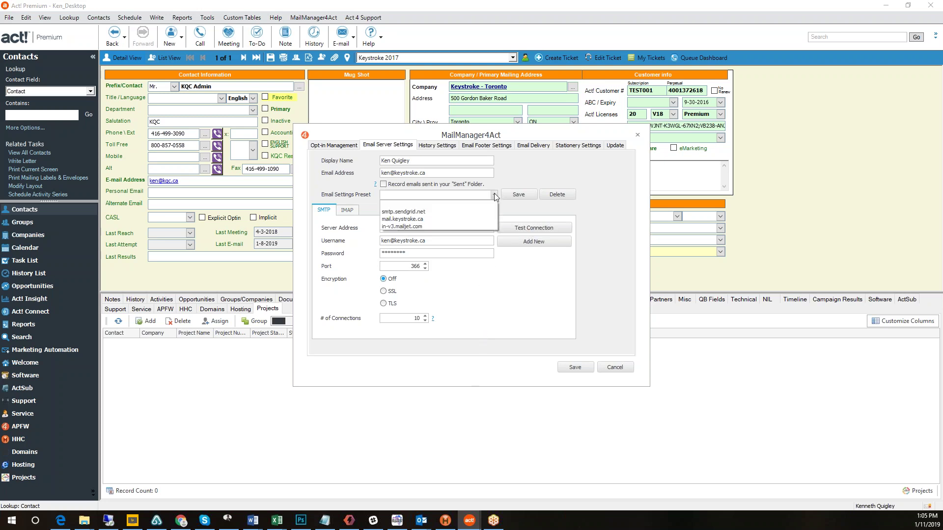
{"action": "left_click", "coordinate": [438, 226]}
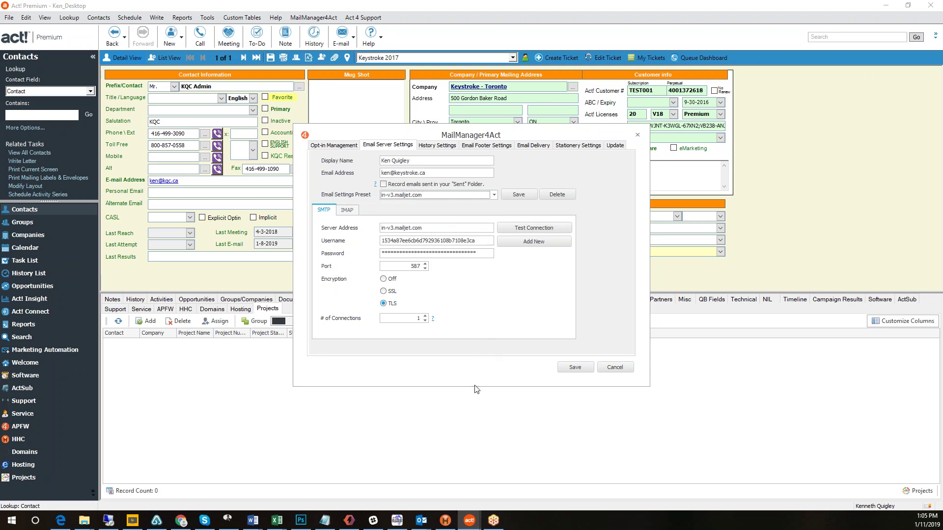
{"action": "double_click", "coordinate": [425, 317]}
{"action": "scroll", "coordinate": [425, 320], "scroll_direction": "up", "scroll_amount": 3}
{"action": "left_click", "coordinate": [494, 196]}
Restore the mail.keystroke.ca preset and view History Settings showing history type Email Sent.
{"action": "left_click", "coordinate": [407, 211]}
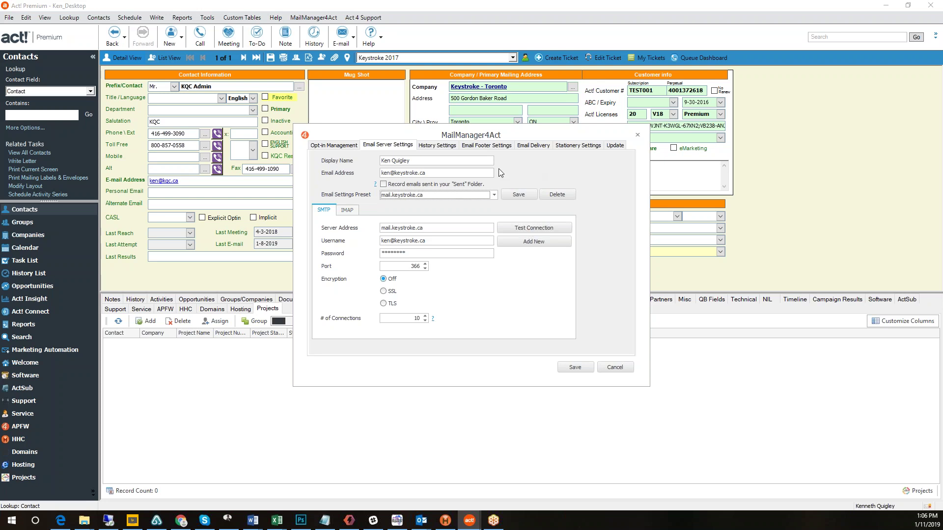
{"action": "left_click", "coordinate": [438, 146]}
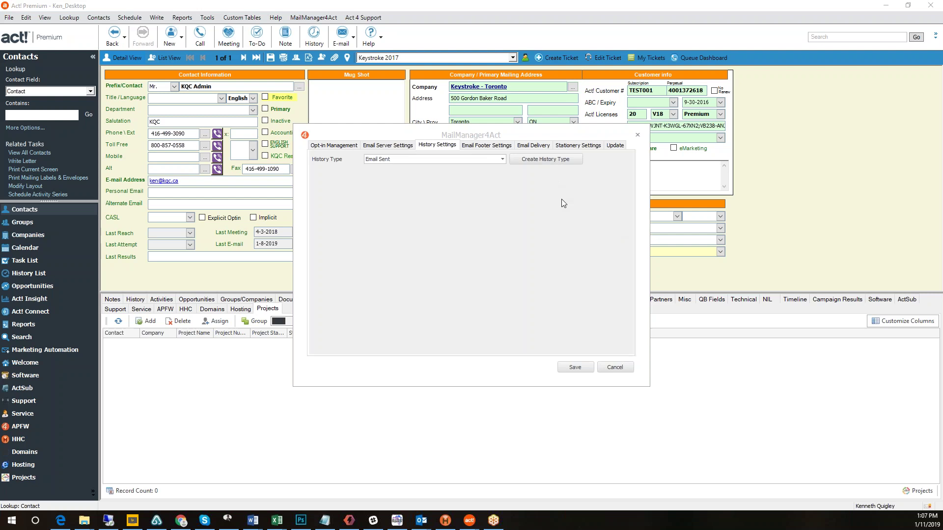
View the footer's company, phone and Toronto address, then bring up the Outlook webinar reply.
{"action": "left_click", "coordinate": [496, 148]}
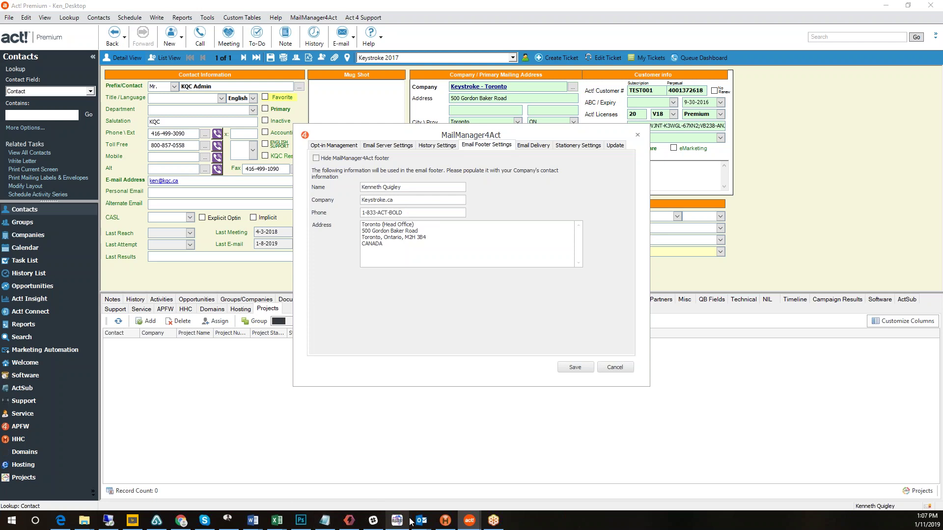
{"action": "mouse_move", "coordinate": [422, 523]}
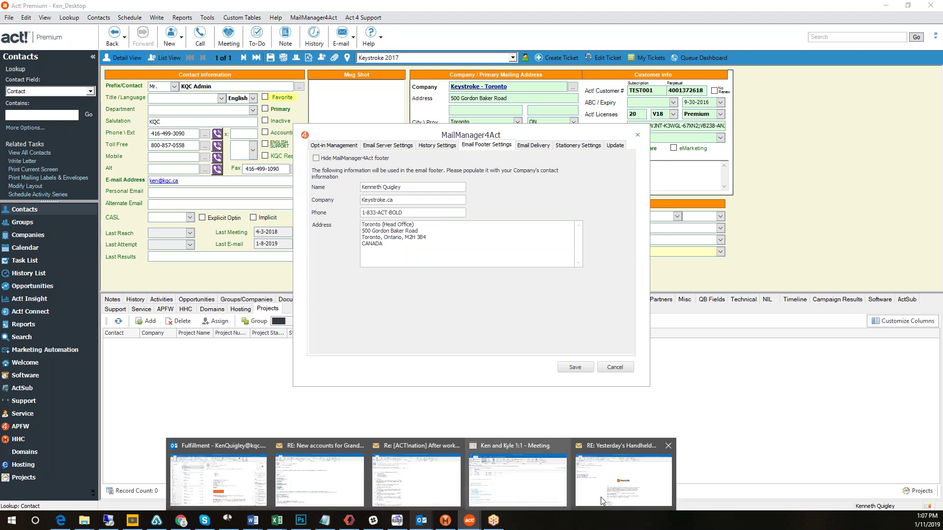
{"action": "left_click", "coordinate": [623, 473]}
Scroll the webinar reply down to its Mail Manager footer and unsubscribe link.
{"action": "scroll", "coordinate": [493, 331], "scroll_direction": "down", "scroll_amount": 5}
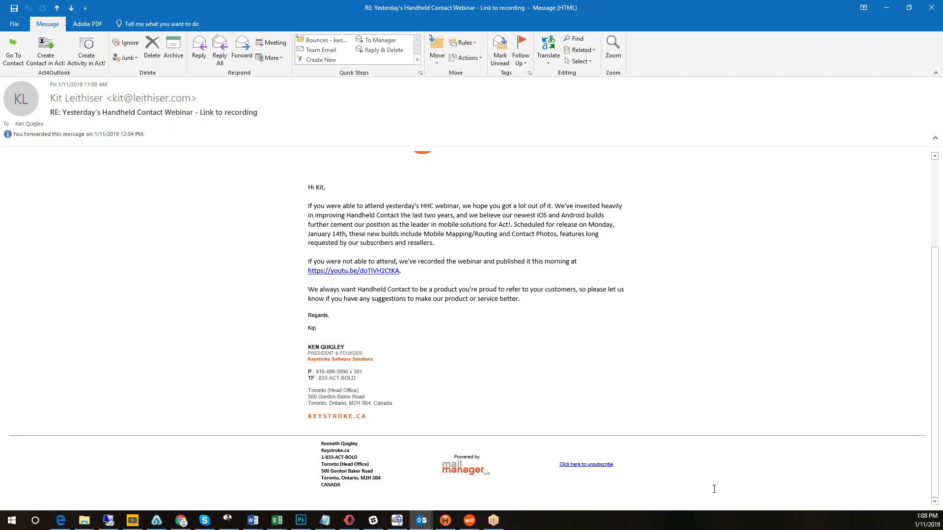
Minimize Outlook and view Email Delivery options, with Use all Contact email fields unchecked.
{"action": "left_click", "coordinate": [887, 7]}
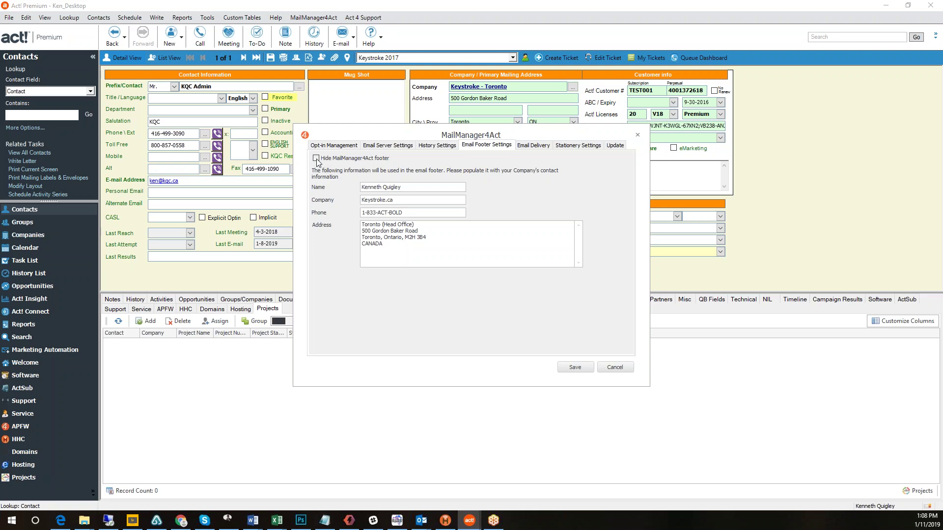
{"action": "left_click", "coordinate": [541, 147]}
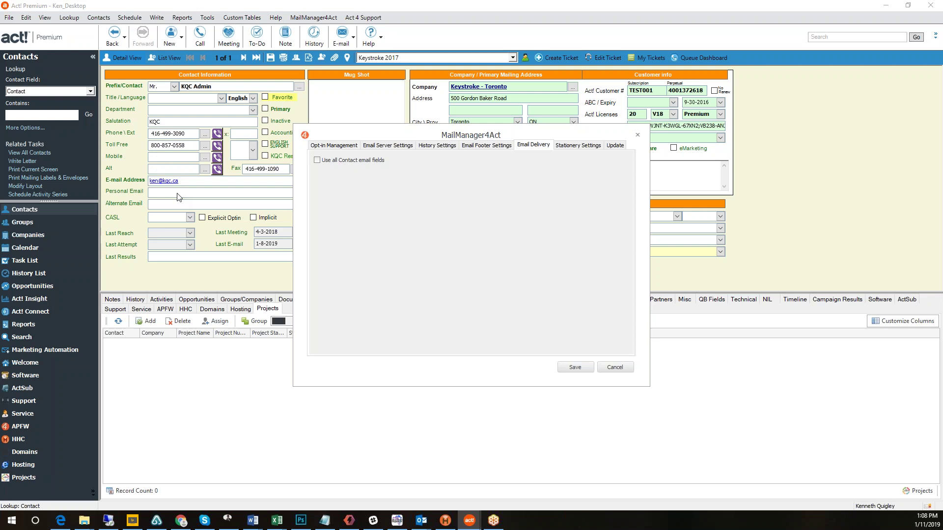
Show the Stationery Settings, then open the webinar recording email in Outlook.
{"action": "left_click", "coordinate": [577, 147]}
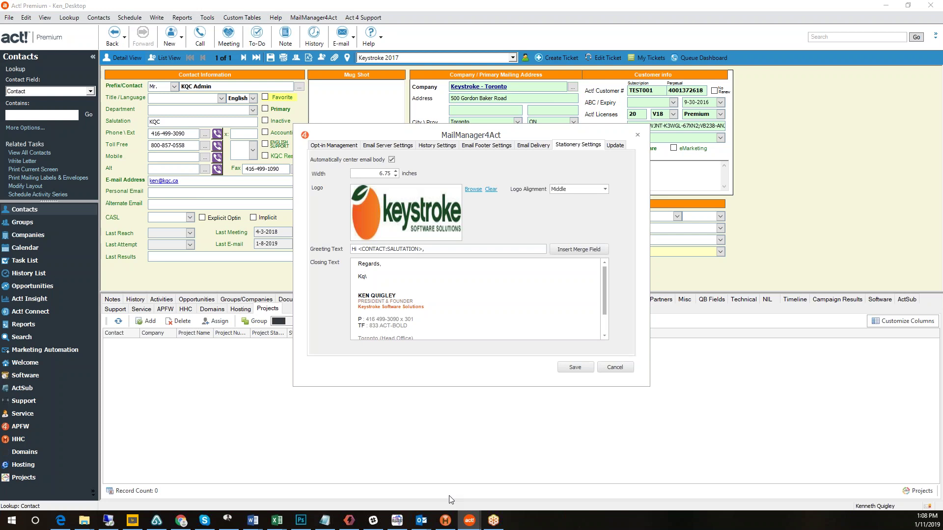
{"action": "mouse_move", "coordinate": [421, 521]}
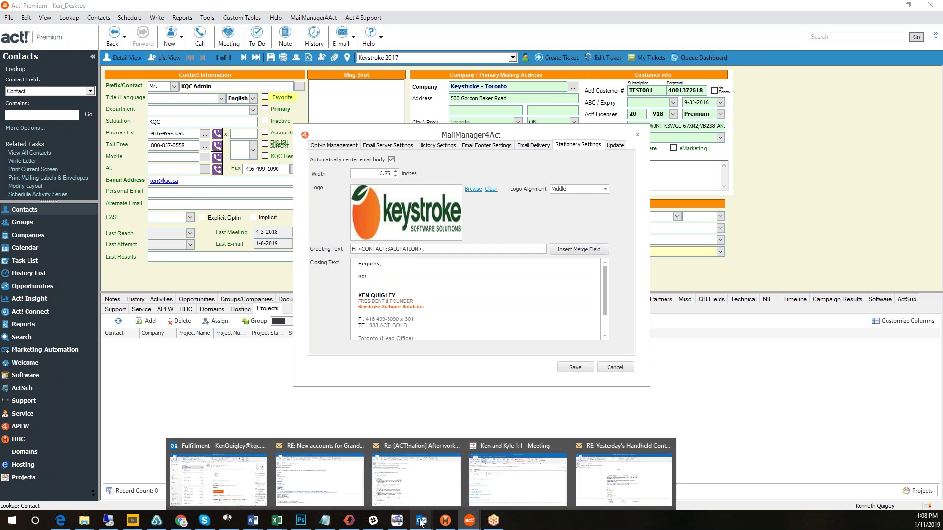
{"action": "left_click", "coordinate": [658, 485]}
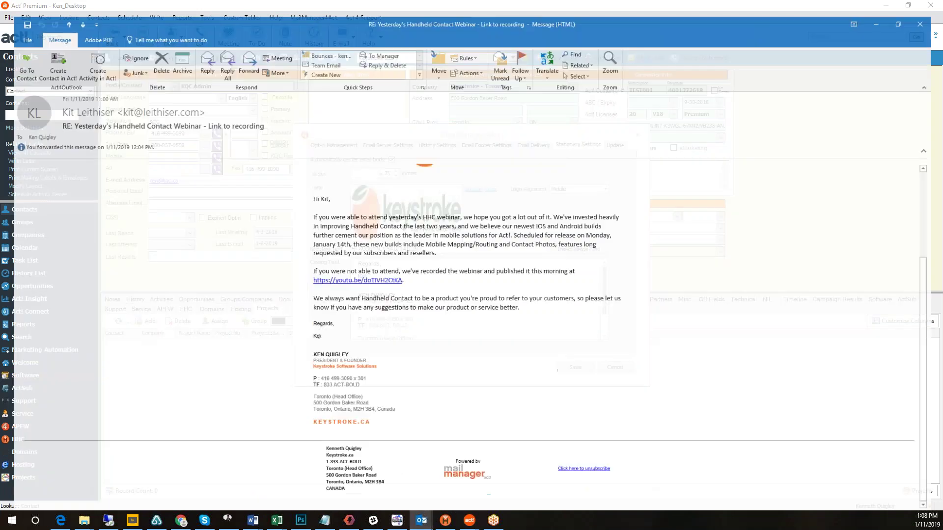
Scroll the webinar email from logo to unsubscribe footer, then return to Act!'s Stationery Settings.
{"action": "scroll", "coordinate": [641, 322], "scroll_direction": "up", "scroll_amount": 5}
{"action": "scroll", "coordinate": [641, 324], "scroll_direction": "down", "scroll_amount": 2}
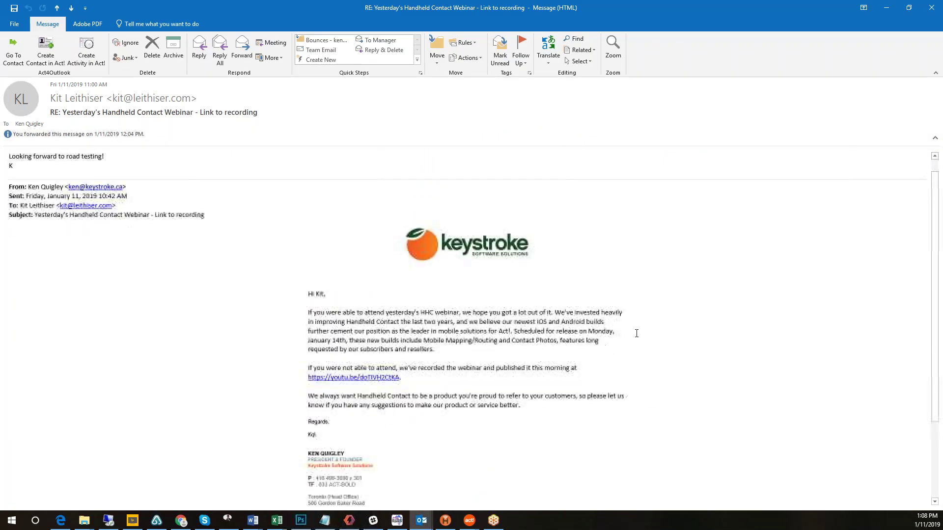
{"action": "scroll", "coordinate": [633, 336], "scroll_direction": "down", "scroll_amount": 2}
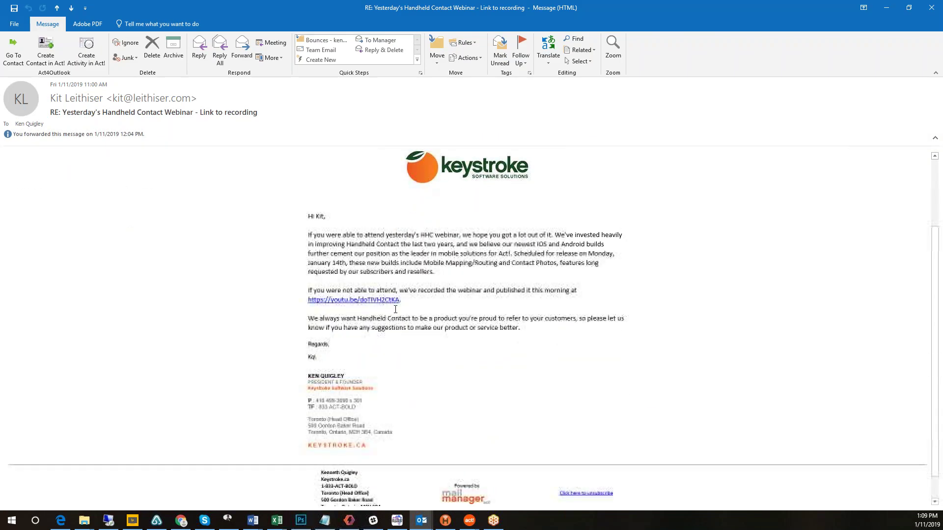
{"action": "scroll", "coordinate": [464, 183], "scroll_direction": "up", "scroll_amount": 2}
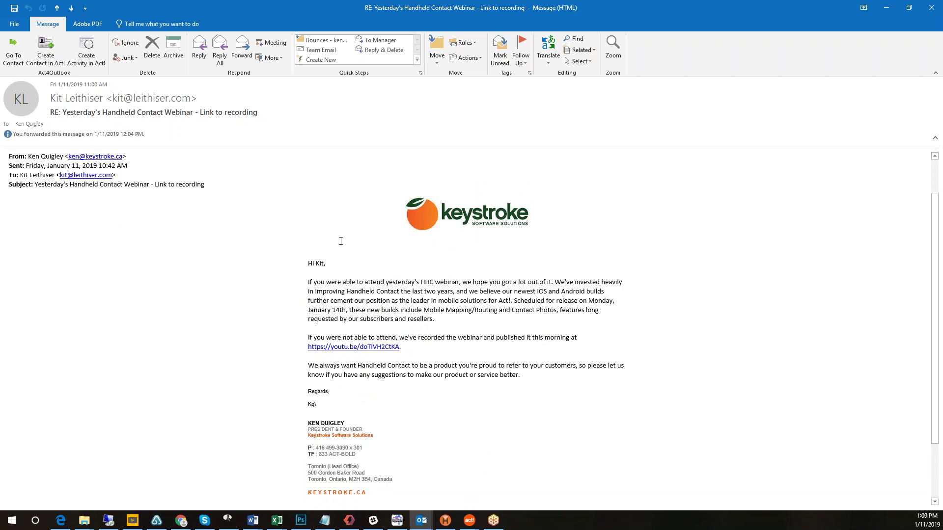
{"action": "scroll", "coordinate": [561, 339], "scroll_direction": "down", "scroll_amount": 2}
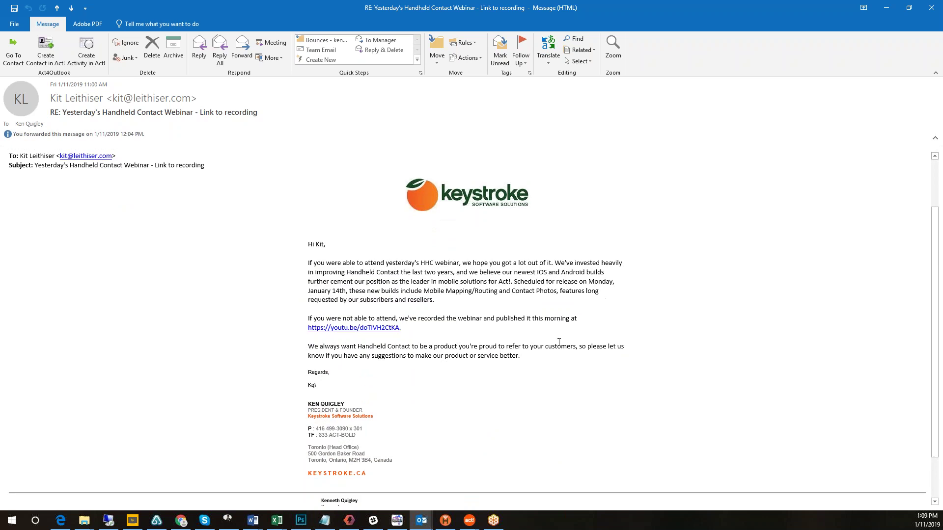
{"action": "scroll", "coordinate": [559, 343], "scroll_direction": "down", "scroll_amount": 1}
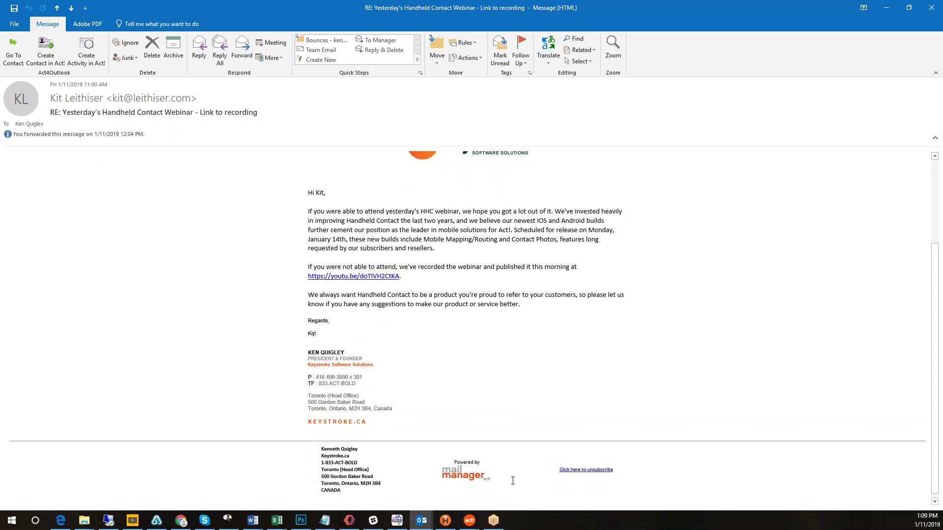
{"action": "key", "text": "alt+Tab"}
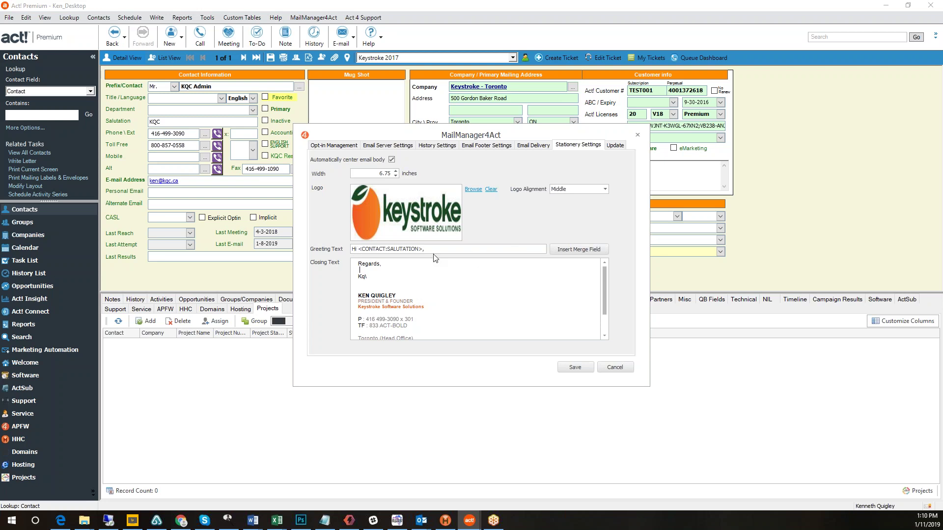
Switch the MailManager4Act settings to the Update page, leaving startup update checks enabled.
{"action": "left_click", "coordinate": [433, 249]}
{"action": "left_click", "coordinate": [616, 145]}
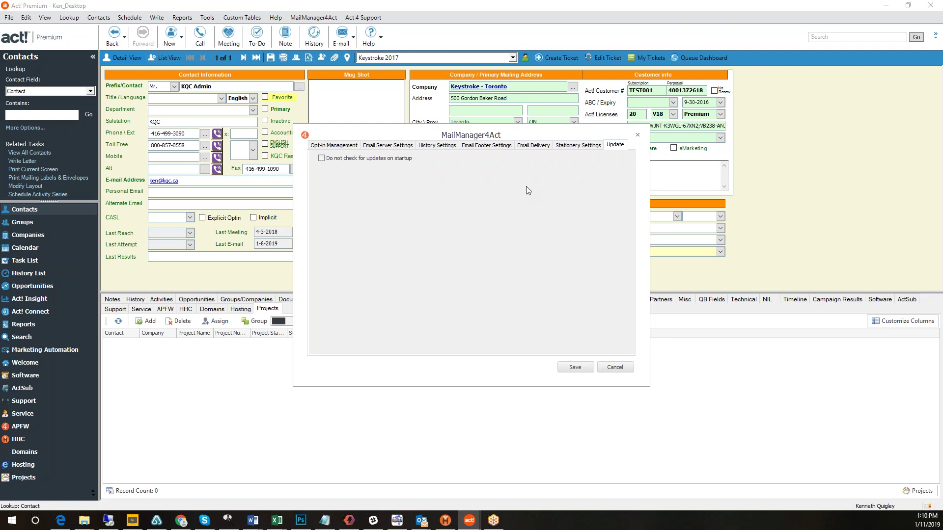
Save the MailManager4Act settings and return to the Keystroke - Toronto contact record.
{"action": "left_click", "coordinate": [579, 371]}
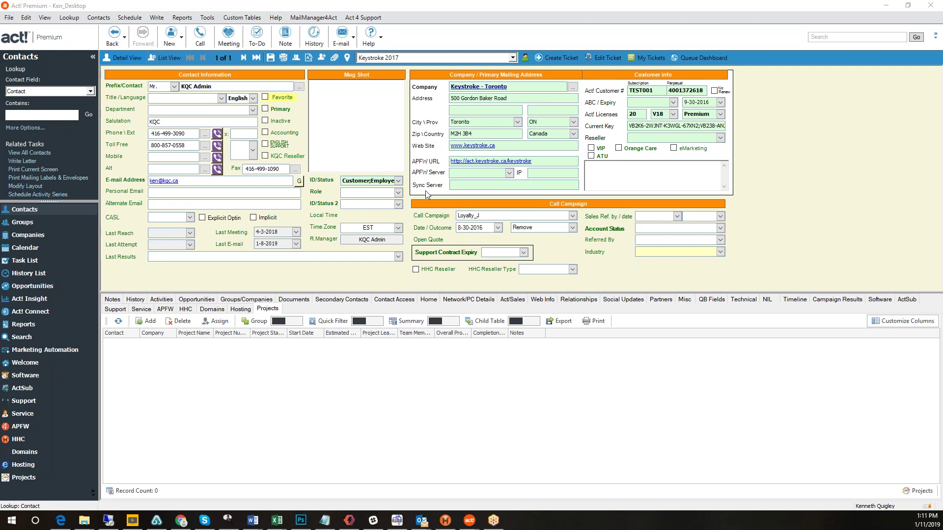
Start Write > MailManager4Act > Email From Stationery, with Current Contact as the source.
{"action": "left_click", "coordinate": [157, 18]}
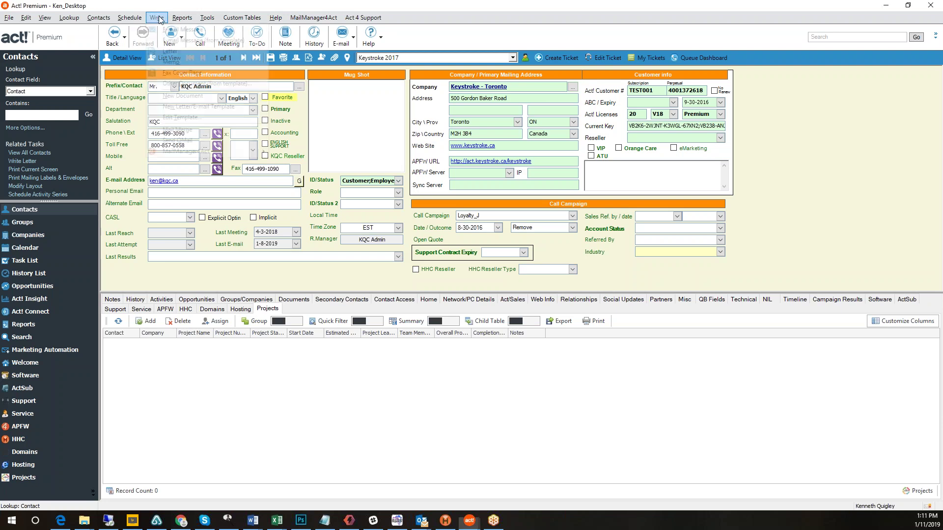
{"action": "mouse_move", "coordinate": [193, 156]}
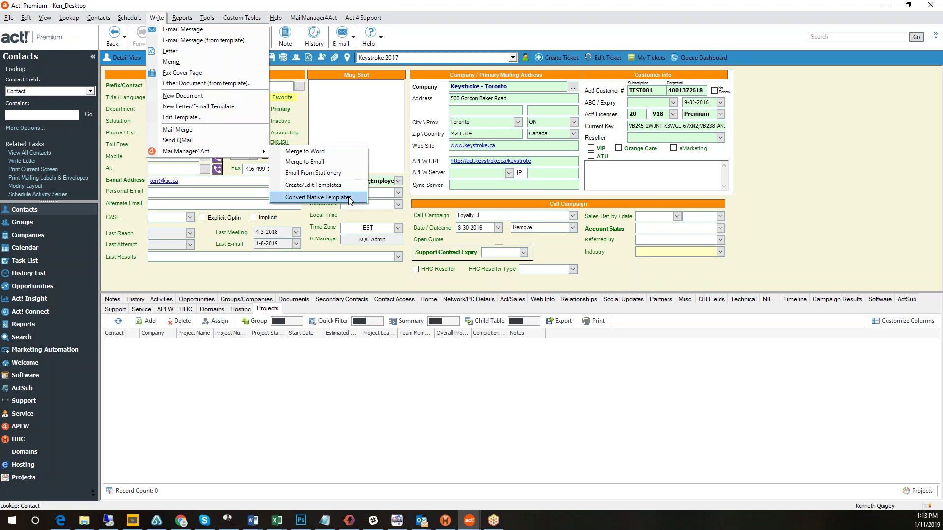
{"action": "left_click", "coordinate": [348, 172]}
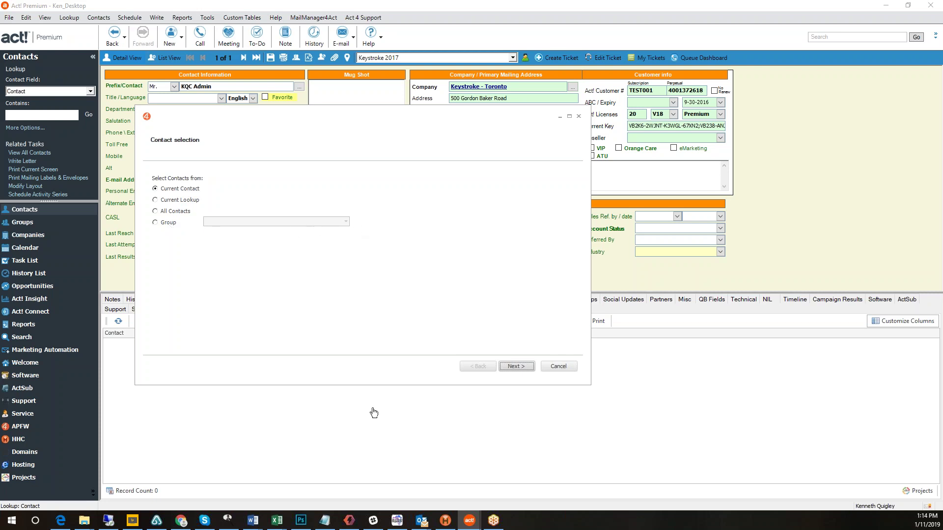
{"action": "left_click", "coordinate": [525, 367]}
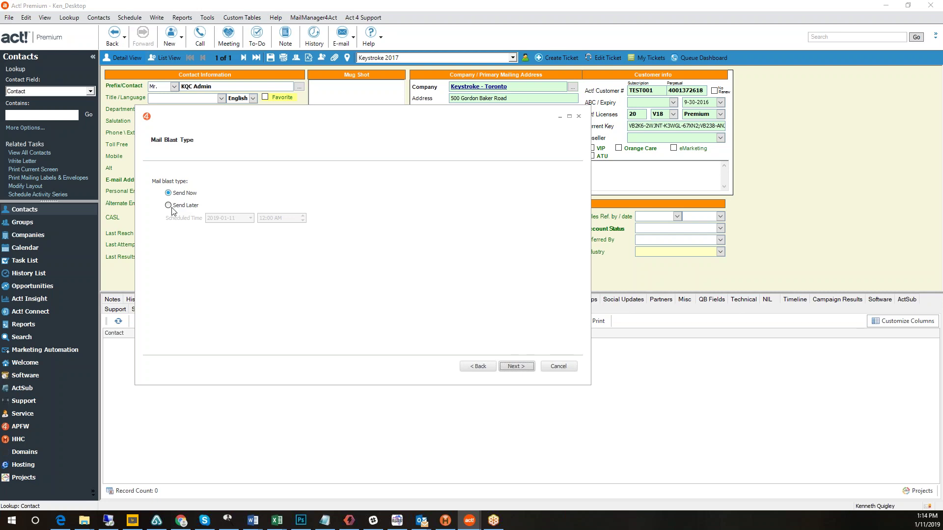
{"action": "left_click", "coordinate": [172, 208]}
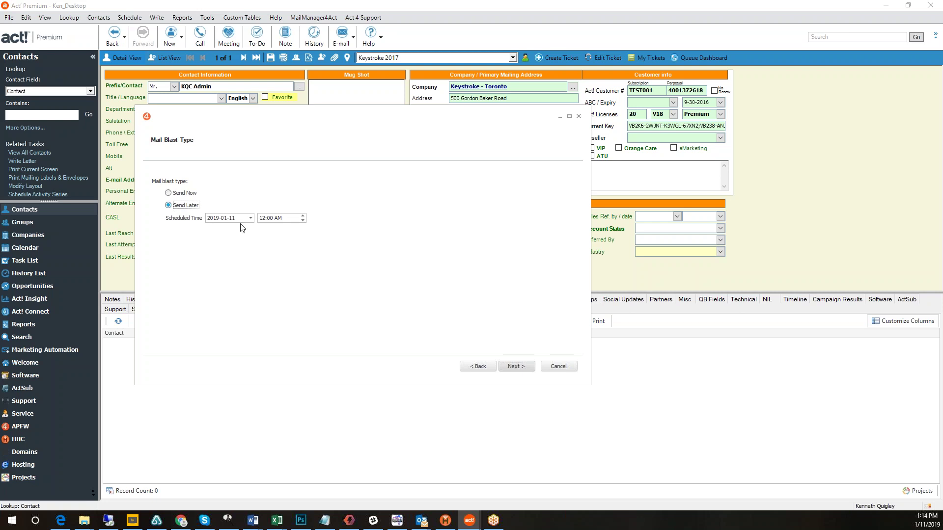
Cancel the mail blast wizard without sending and display the MailManager4Act menu's commands.
{"action": "left_click", "coordinate": [176, 198]}
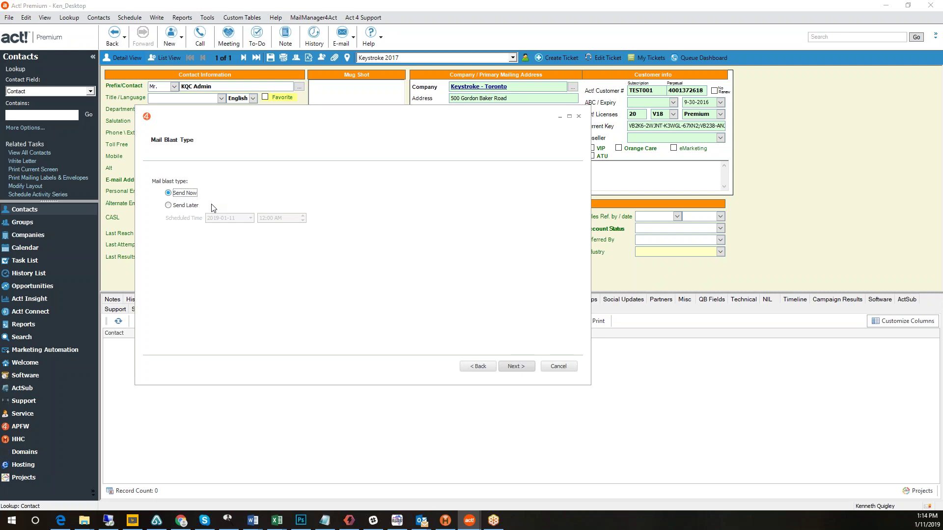
{"action": "left_click", "coordinate": [559, 366]}
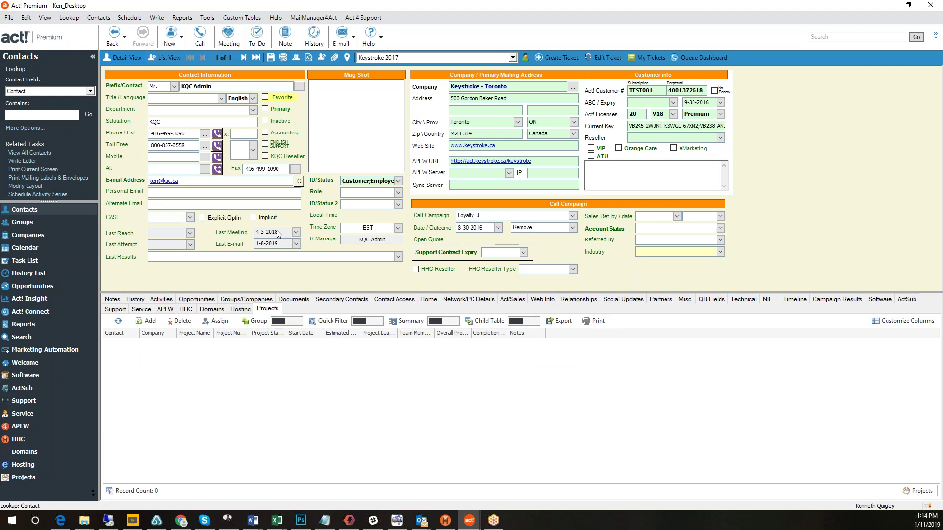
{"action": "left_click", "coordinate": [303, 18]}
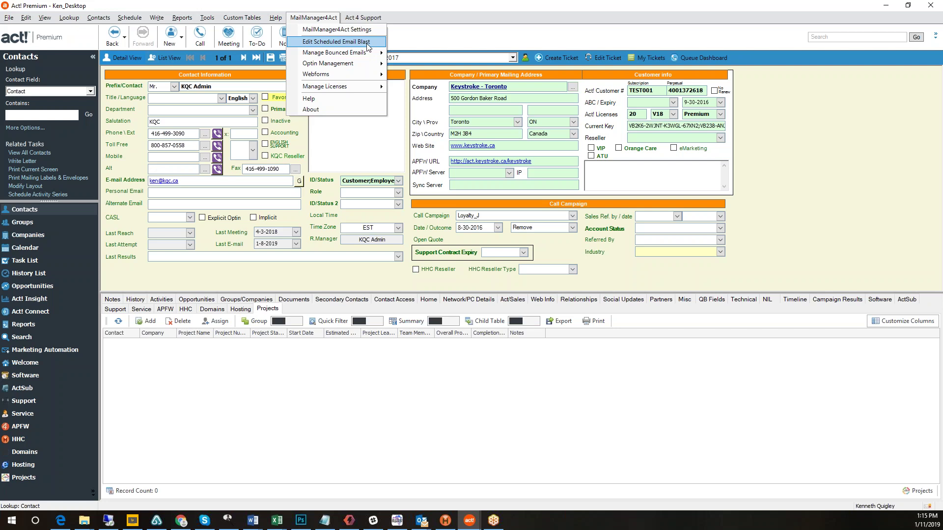
Relaunch the MailManager4Act merge wizard for the current contact and reach the blank Email Subject field.
{"action": "left_click", "coordinate": [157, 18]}
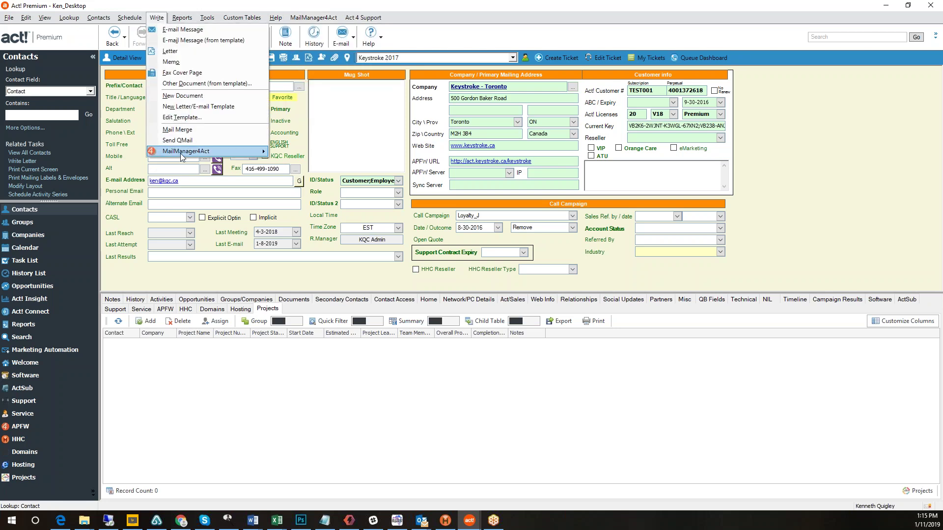
{"action": "mouse_move", "coordinate": [226, 152]}
{"action": "left_click", "coordinate": [304, 172]}
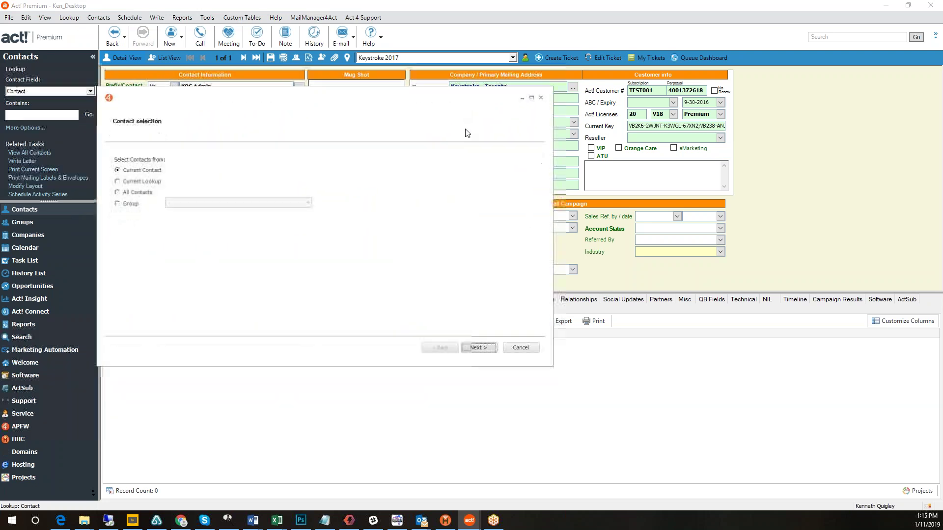
{"action": "left_click", "coordinate": [479, 348]}
{"action": "left_click", "coordinate": [478, 348]}
{"action": "left_click", "coordinate": [135, 171]}
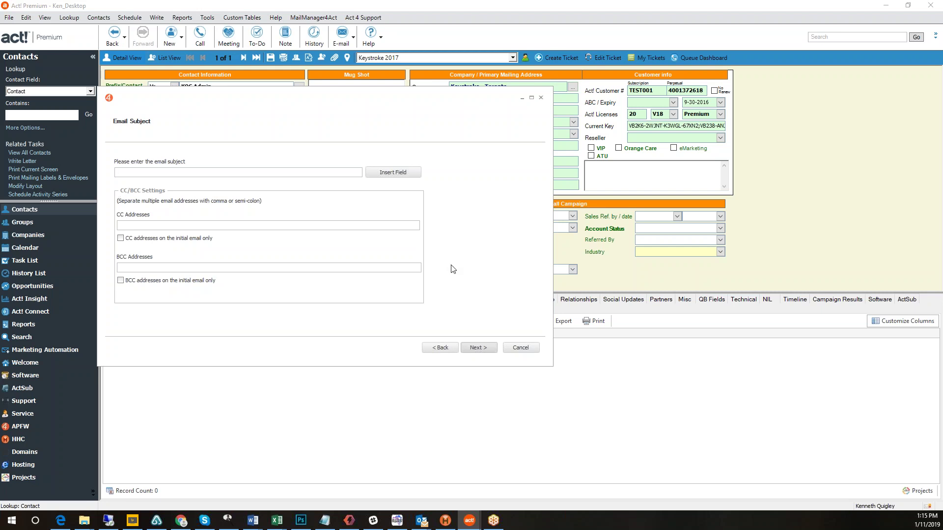
Begin the email subject with 'Great News' followed by the contact Salutation merge field.
{"action": "type", "text": "Grewal"}
{"action": "key", "text": "BackSpace"}
{"action": "type", "text": "at News"}
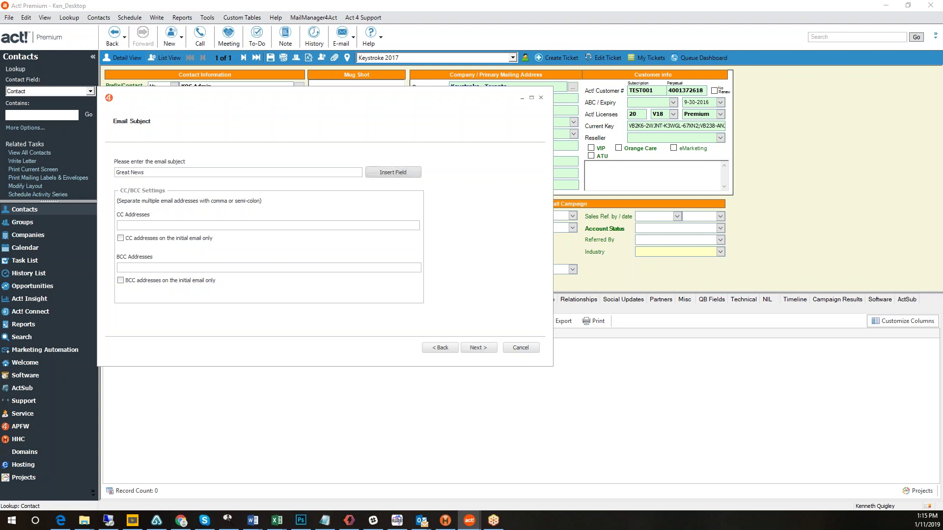
{"action": "left_click", "coordinate": [393, 172]}
{"action": "key", "text": "s"}
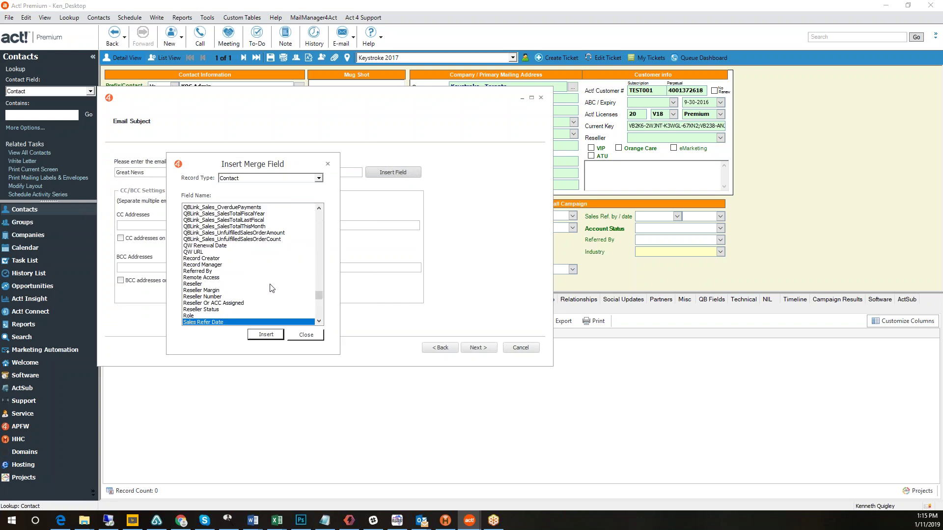
{"action": "scroll", "coordinate": [260, 304], "scroll_direction": "down", "scroll_amount": 2}
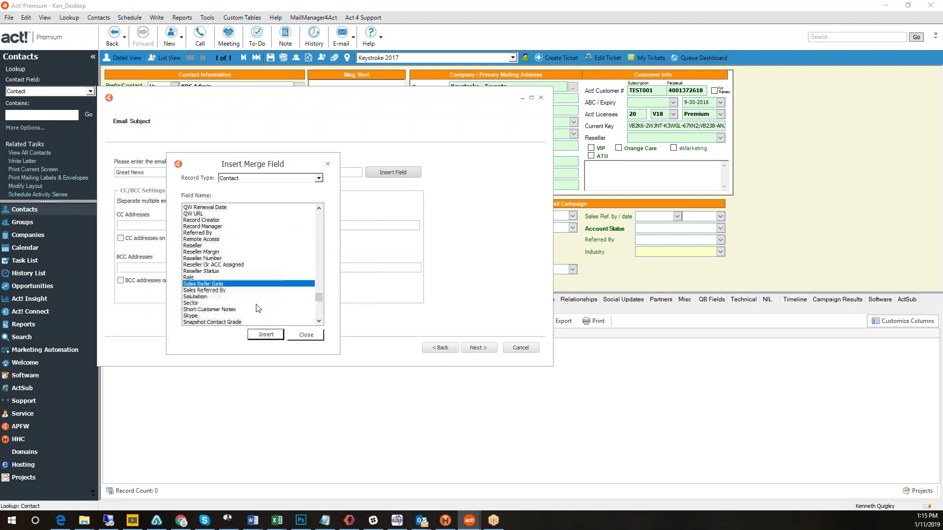
{"action": "left_click", "coordinate": [220, 297]}
{"action": "left_click", "coordinate": [272, 336]}
{"action": "left_click", "coordinate": [306, 336]}
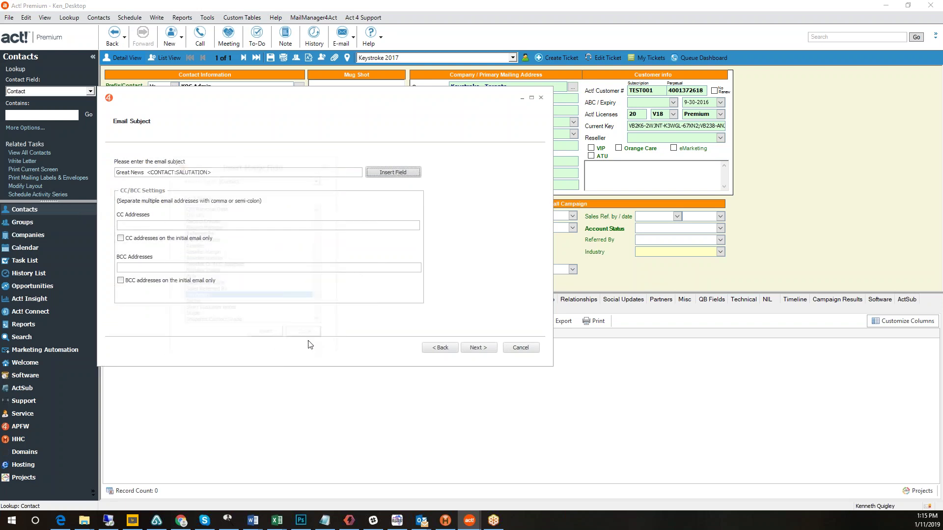
Finish the subject with ', we have a sale today' and proceed to Email Delivery.
{"action": "left_click", "coordinate": [228, 173]}
{"action": "type", "text": ", we have a sale"}
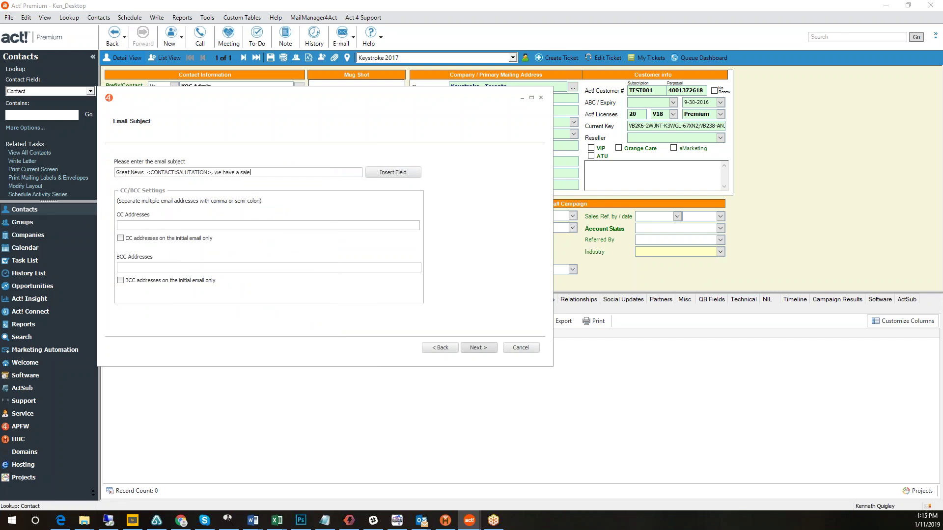
{"action": "type", "text": " today"}
{"action": "left_click", "coordinate": [129, 226]}
{"action": "left_click", "coordinate": [478, 347]}
Enable Change Reply-To Address, leave batch splitting off, and continue to Attachments.
{"action": "left_click", "coordinate": [118, 163]}
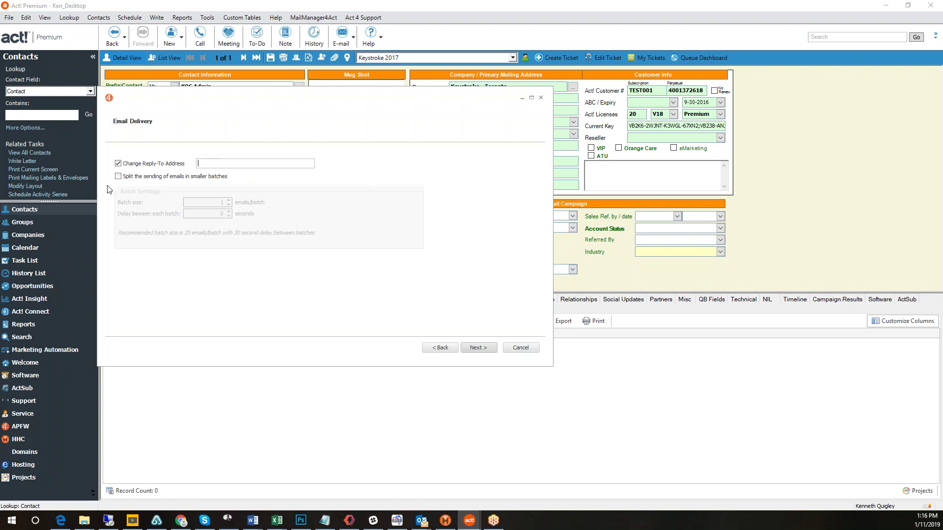
{"action": "left_click", "coordinate": [118, 177]}
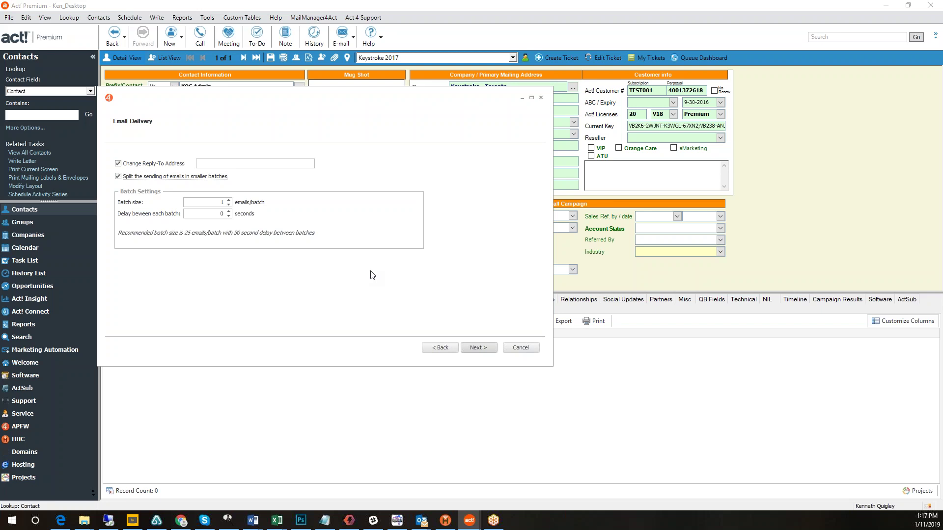
{"action": "left_click", "coordinate": [133, 178]}
{"action": "left_click", "coordinate": [475, 350]}
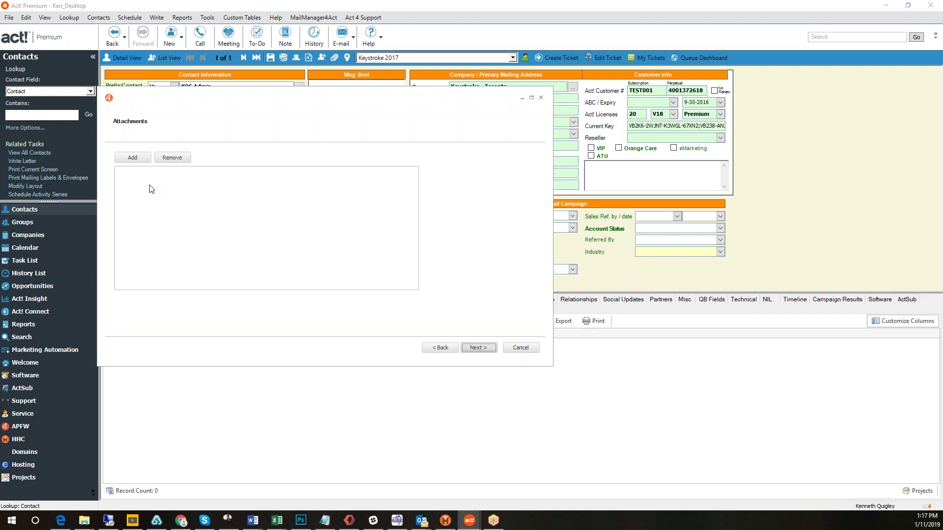
With no attachments, paste the Act4outlook description into the enlarged message body and clear its formatting.
{"action": "left_click", "coordinate": [478, 347]}
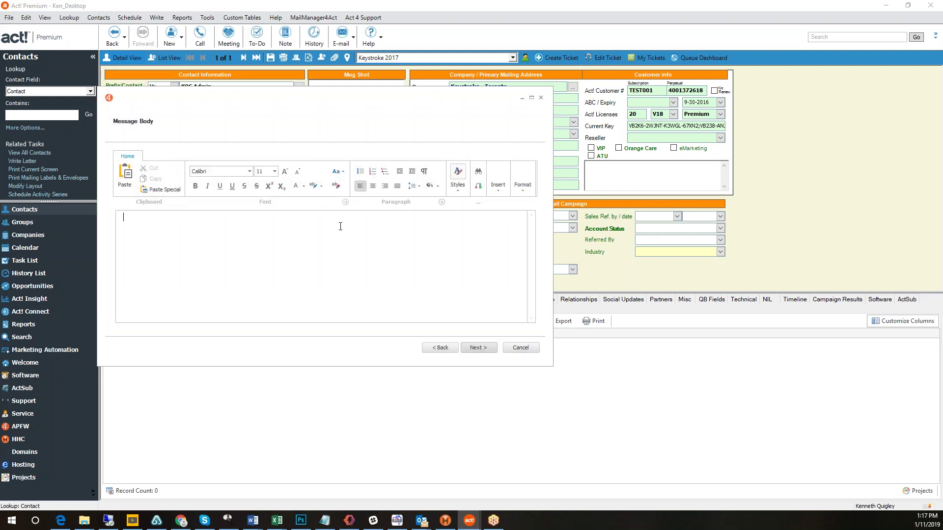
{"action": "left_click", "coordinate": [294, 258]}
{"action": "left_click_drag", "start_coordinate": [551, 365], "coordinate": [734, 473]}
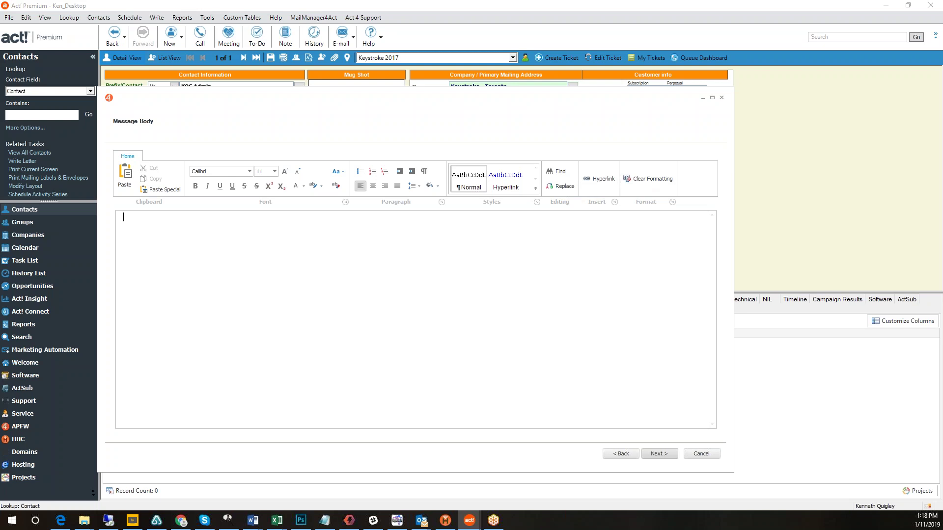
{"action": "left_click", "coordinate": [61, 520]}
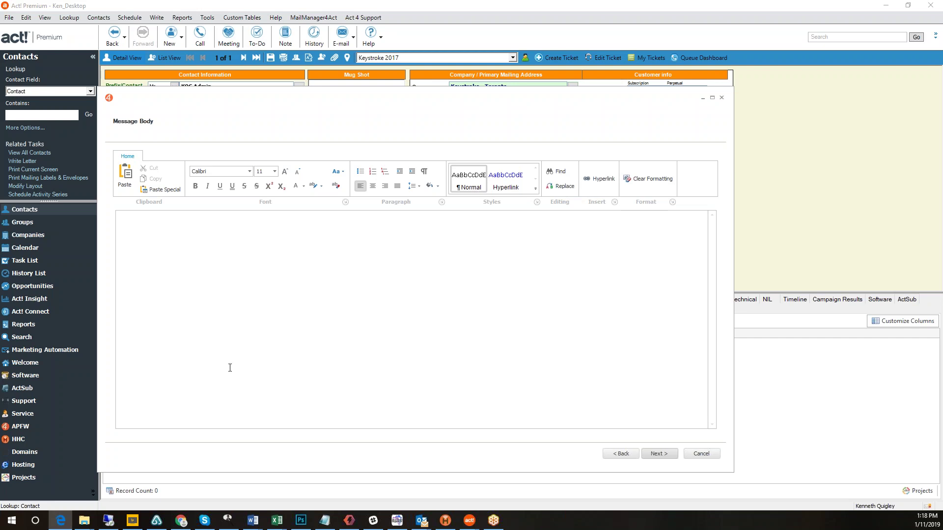
{"action": "left_click", "coordinate": [172, 225]}
{"action": "type", "text": "Act4outlook - The most popular Act addon of all time with over 3000 copies sold - Dramatically enhances the Act!-Outlook integration with superior History recording, Contact lookups - Allows you to send one or more contacts or activities from Outlook to Act! in a single right-click \"Send-to-Act!\" command - Send Reminders to Act! as To Do's under My Contact - Allows email History attaching to Contacts, Companies, Groups, or Opportunities - One perpetual Act4outlook license included with each MailManager or MailManager Lite subscription"}
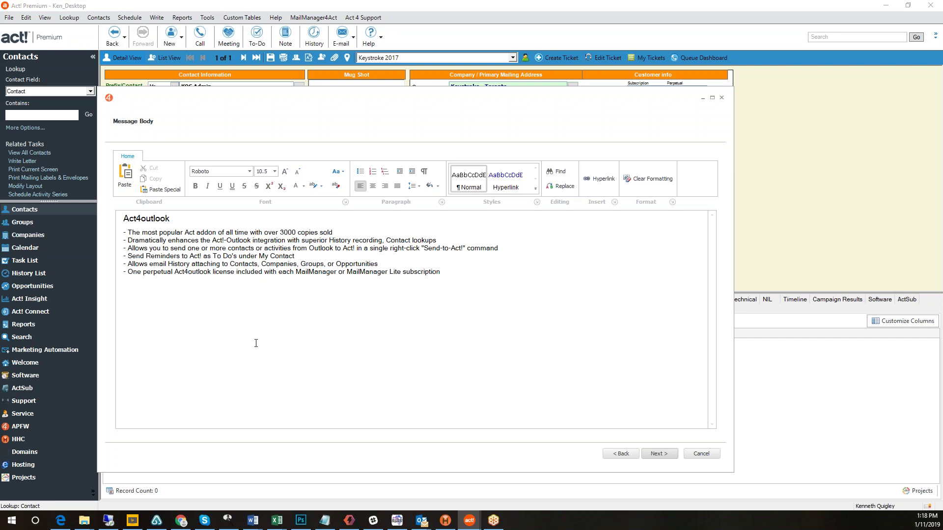
{"action": "left_click_drag", "start_coordinate": [447, 274], "coordinate": [99, 216]}
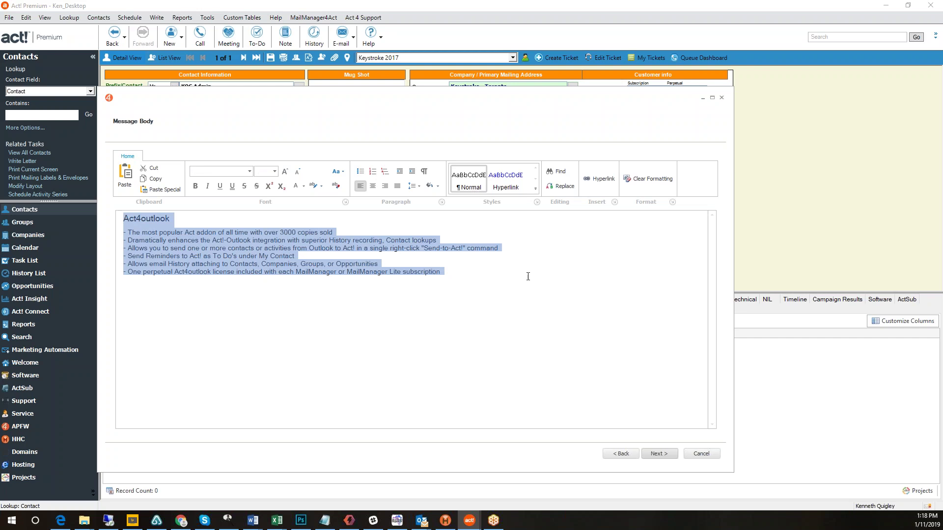
{"action": "left_click", "coordinate": [651, 179]}
{"action": "left_click", "coordinate": [509, 297]}
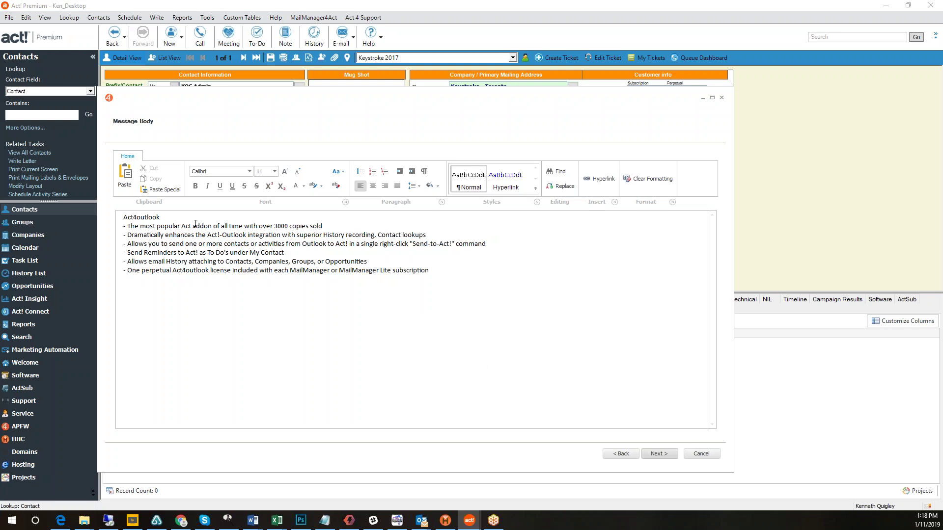
Make the Act4outlook heading bold at 16 pt and italicize the first bullet line.
{"action": "double_click", "coordinate": [175, 218]}
{"action": "left_click", "coordinate": [195, 187]}
{"action": "left_click", "coordinate": [276, 174]}
{"action": "left_click", "coordinate": [263, 222]}
{"action": "left_click", "coordinate": [235, 249]}
{"action": "left_click_drag", "start_coordinate": [325, 230], "coordinate": [126, 231]}
{"action": "left_click", "coordinate": [208, 185]}
{"action": "left_click", "coordinate": [403, 335]}
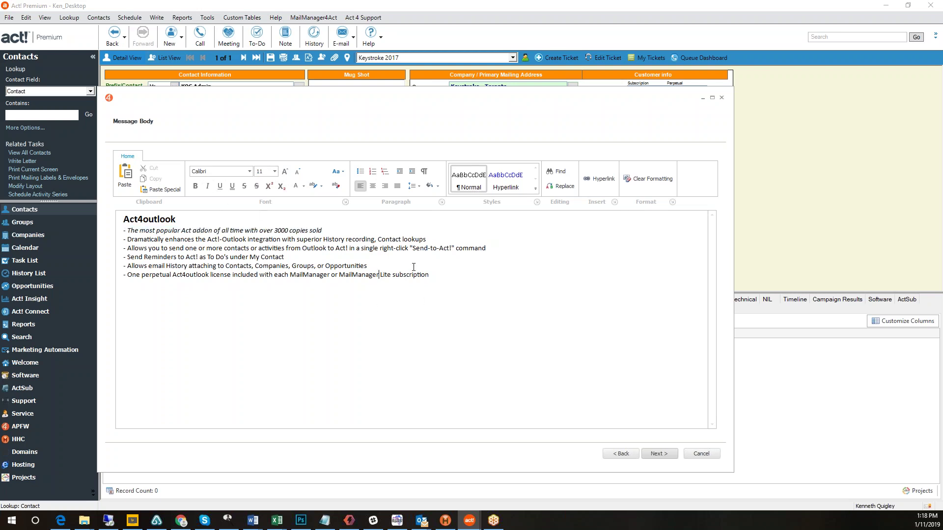
{"action": "left_click", "coordinate": [657, 454]}
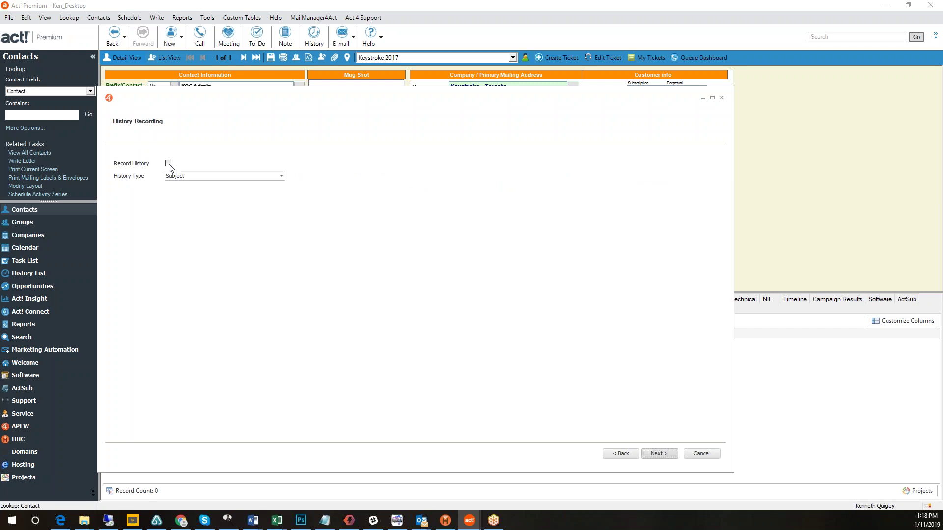
Record history as 'Subject and details' with the details note 'This is for demo purposes'.
{"action": "left_click", "coordinate": [168, 163]}
{"action": "left_click", "coordinate": [282, 177]}
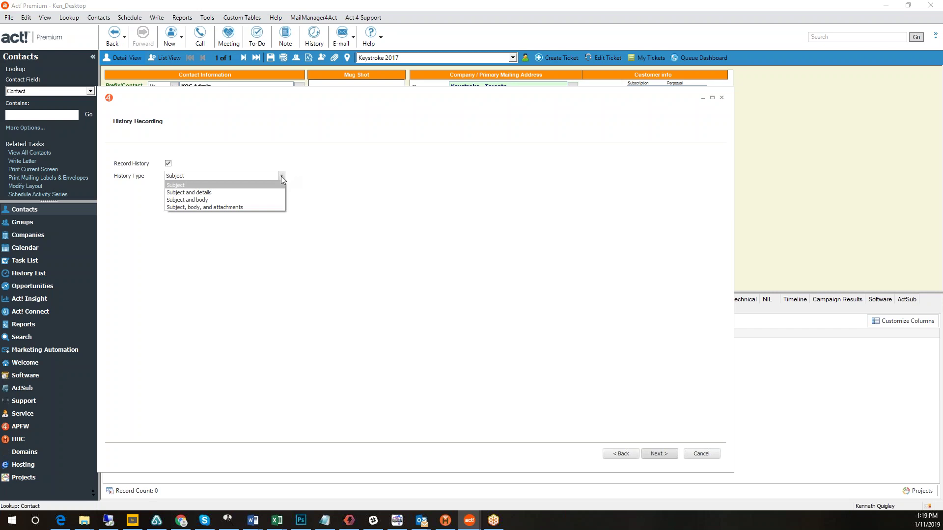
{"action": "left_click", "coordinate": [229, 193]}
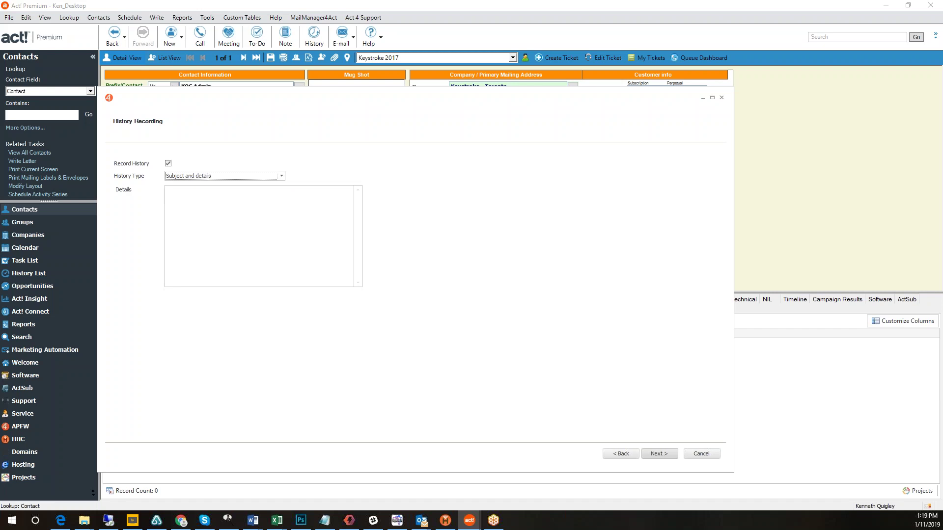
{"action": "left_click", "coordinate": [209, 202]}
{"action": "type", "text": "his is for demo purposes"}
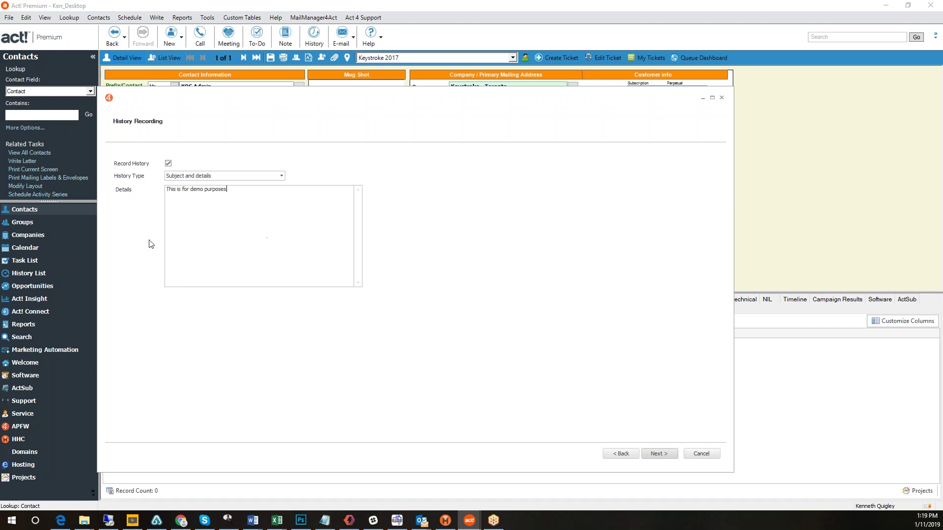
Advance past History Recording and Confirmation to run the email merge, then finish the wizard.
{"action": "left_click", "coordinate": [658, 454]}
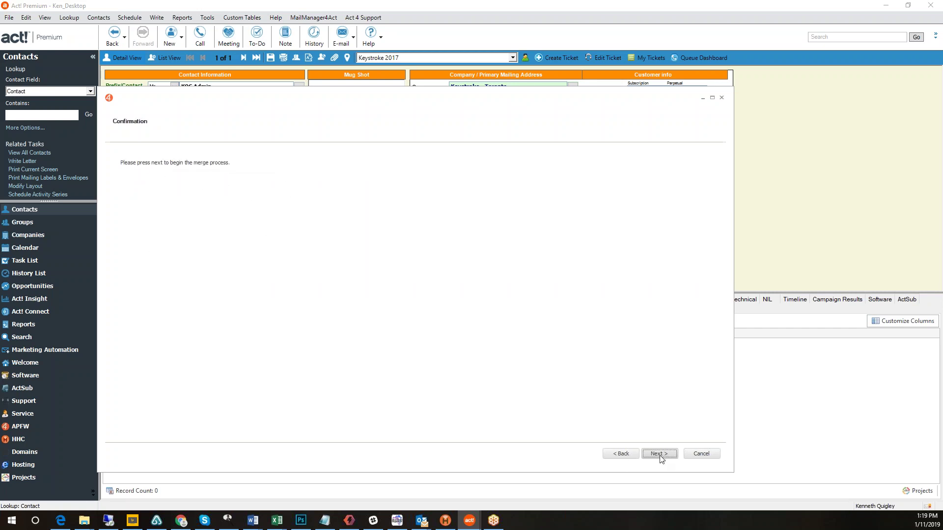
{"action": "left_click", "coordinate": [670, 454]}
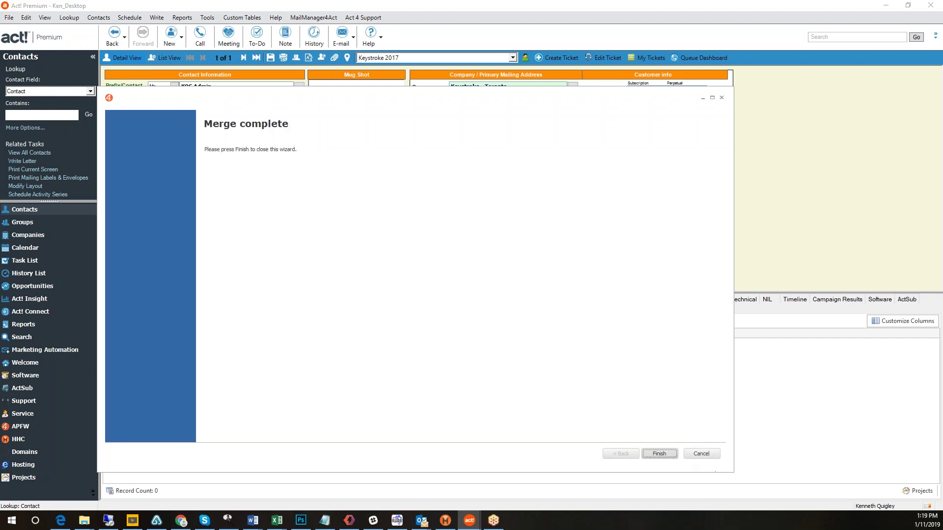
{"action": "left_click", "coordinate": [666, 454]}
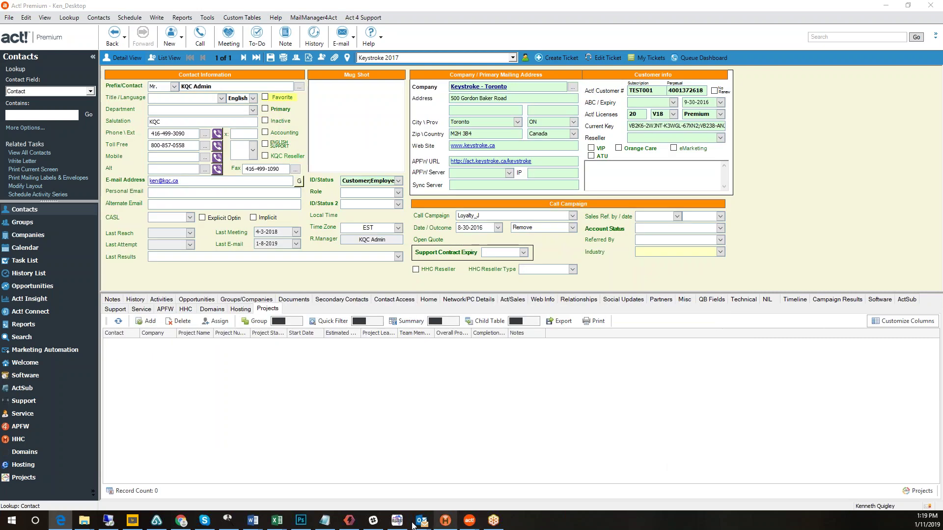
{"action": "mouse_move", "coordinate": [422, 520]}
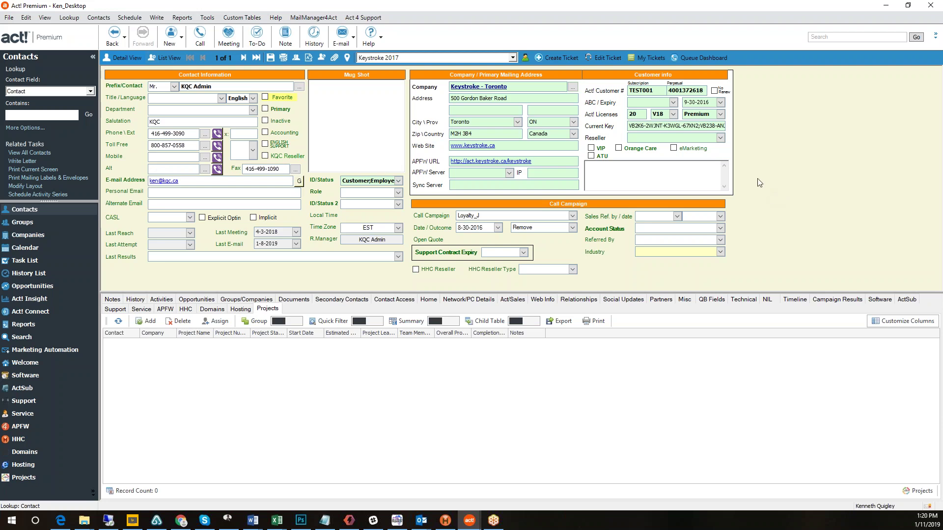
Open MailManager4Act's Send Emails window for opt-in requests.
{"action": "left_click", "coordinate": [317, 19]}
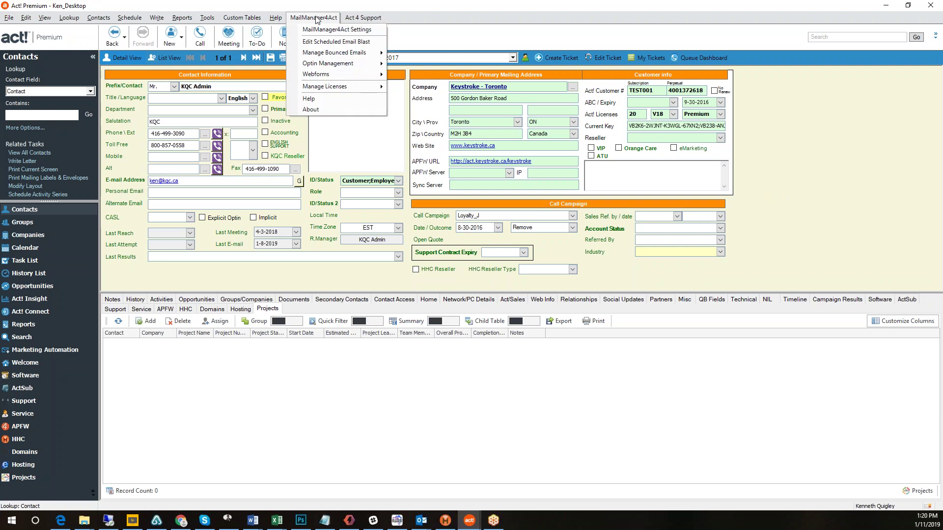
{"action": "mouse_move", "coordinate": [327, 63]}
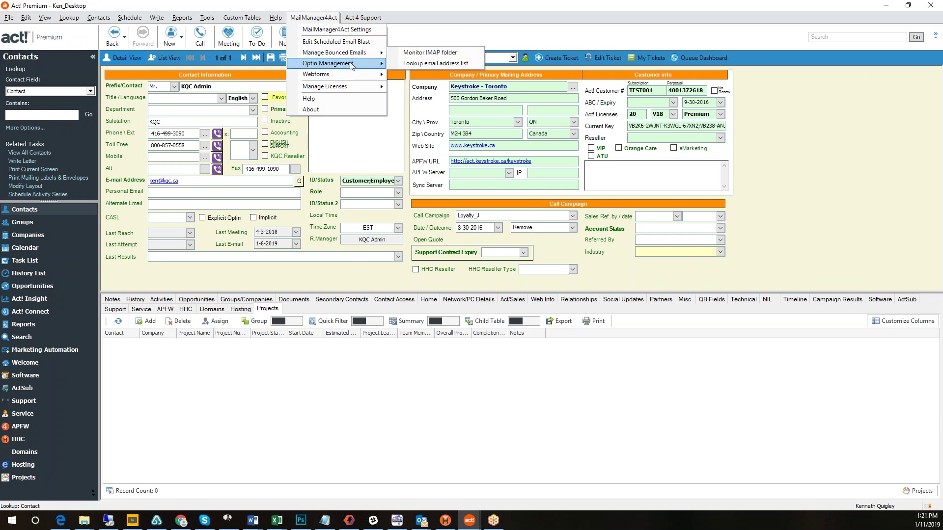
{"action": "left_click", "coordinate": [417, 63]}
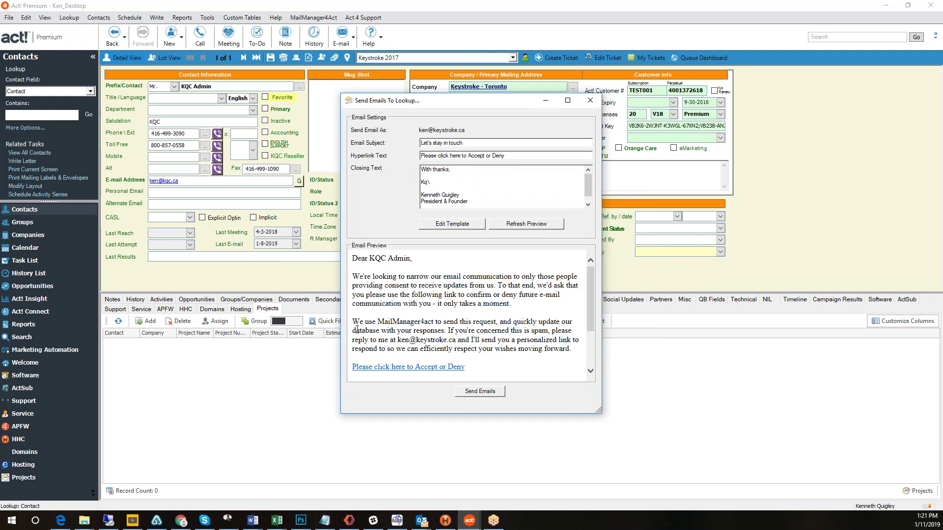
{"action": "scroll", "coordinate": [432, 336], "scroll_direction": "down", "scroll_amount": 3}
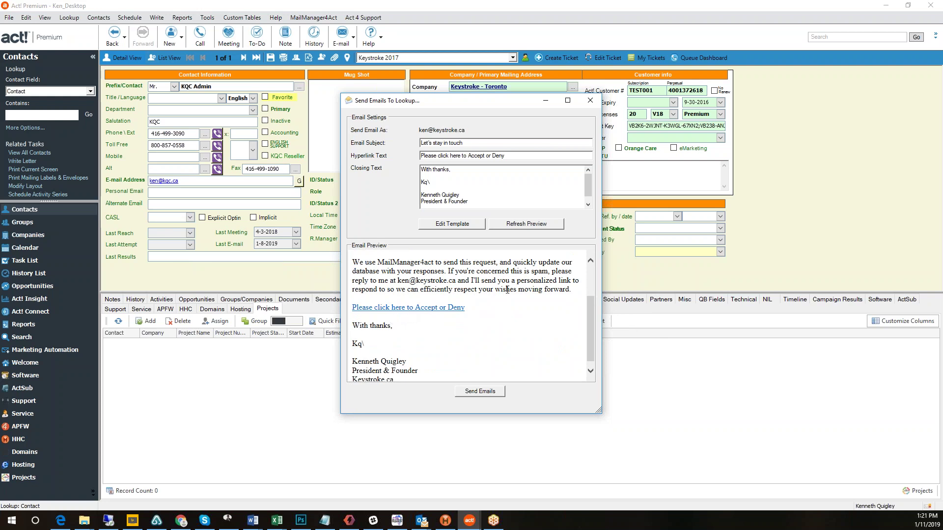
Send the 'Let's stay in touch' opt-in email to the current contact only and acknowledge success.
{"action": "left_click", "coordinate": [480, 391]}
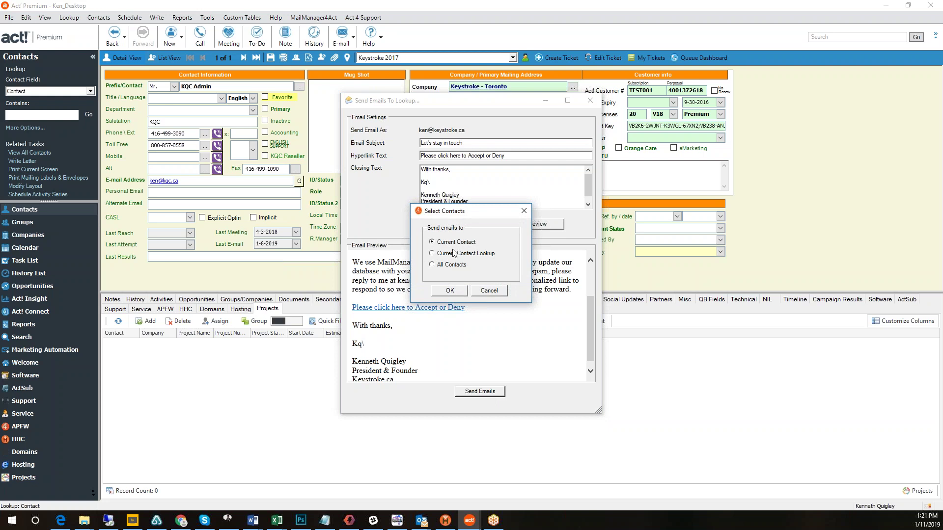
{"action": "left_click", "coordinate": [450, 290]}
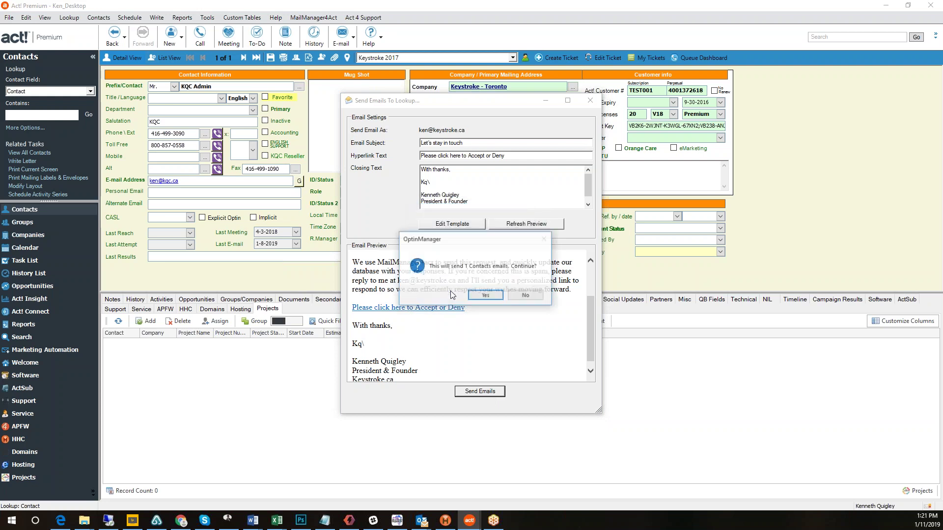
{"action": "left_click", "coordinate": [486, 295]}
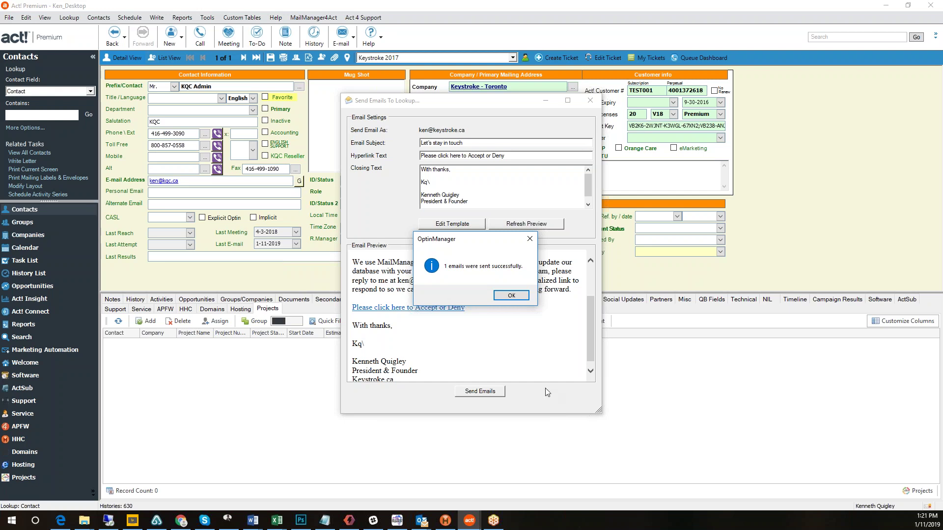
{"action": "left_click", "coordinate": [509, 297]}
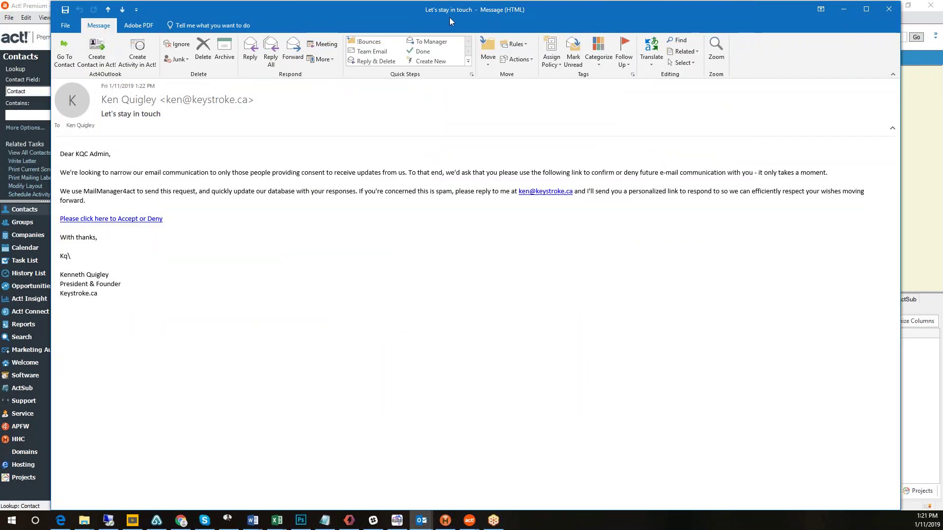
Shrink and reposition the Outlook opt-in message, then follow its 'Please click here to Accept or Deny' link.
{"action": "left_click_drag", "start_coordinate": [469, 9], "coordinate": [425, 33]}
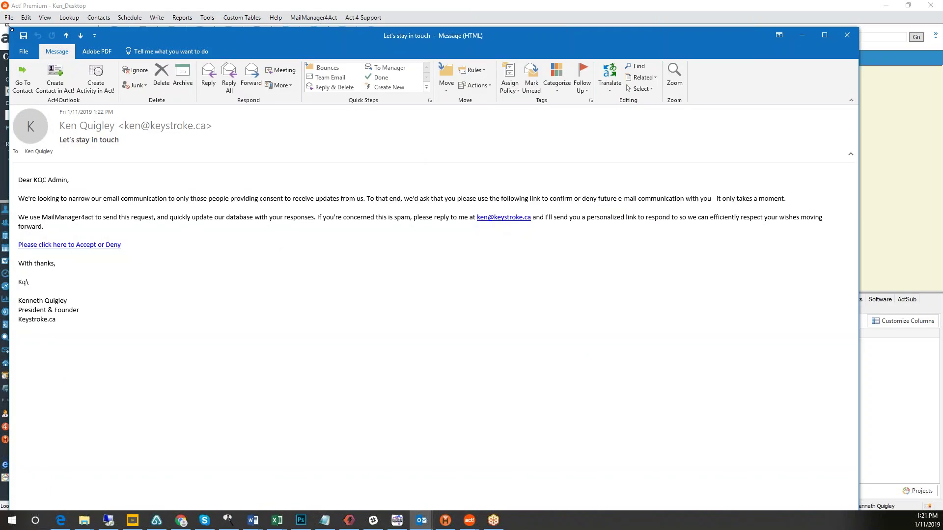
{"action": "left_click_drag", "start_coordinate": [10, 27], "coordinate": [112, 64]}
{"action": "left_click_drag", "start_coordinate": [383, 69], "coordinate": [311, 71]}
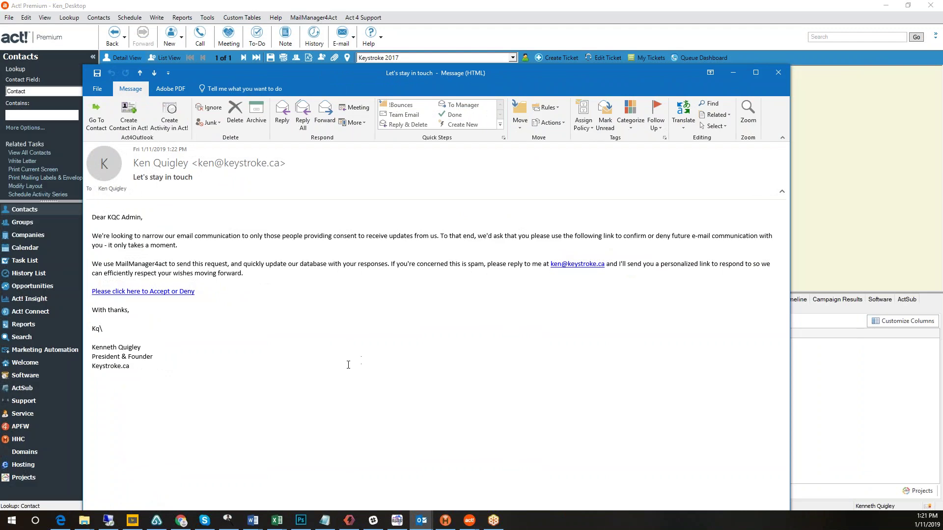
{"action": "left_click", "coordinate": [149, 293]}
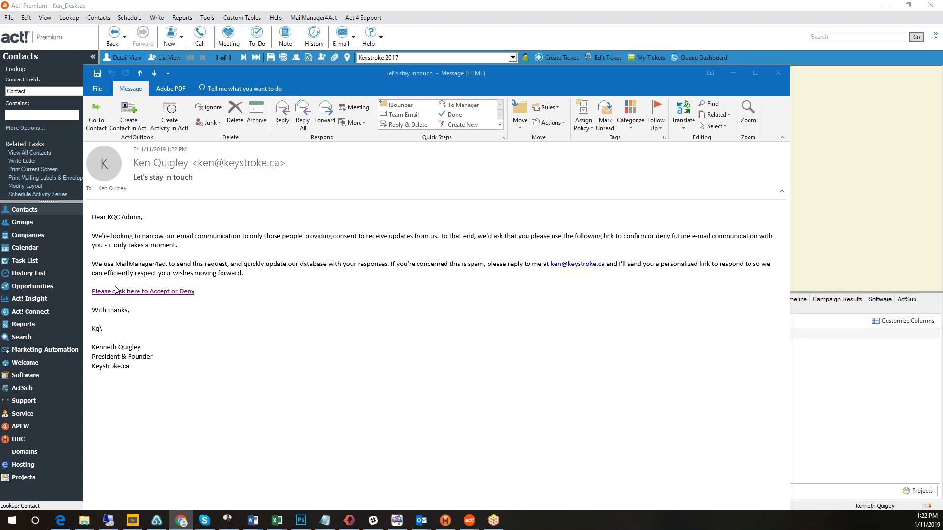
Submit an Opt In response on the OptinManagement.com page and minimize the Chrome thank-you page.
{"action": "left_click_drag", "start_coordinate": [562, 41], "coordinate": [593, 37]}
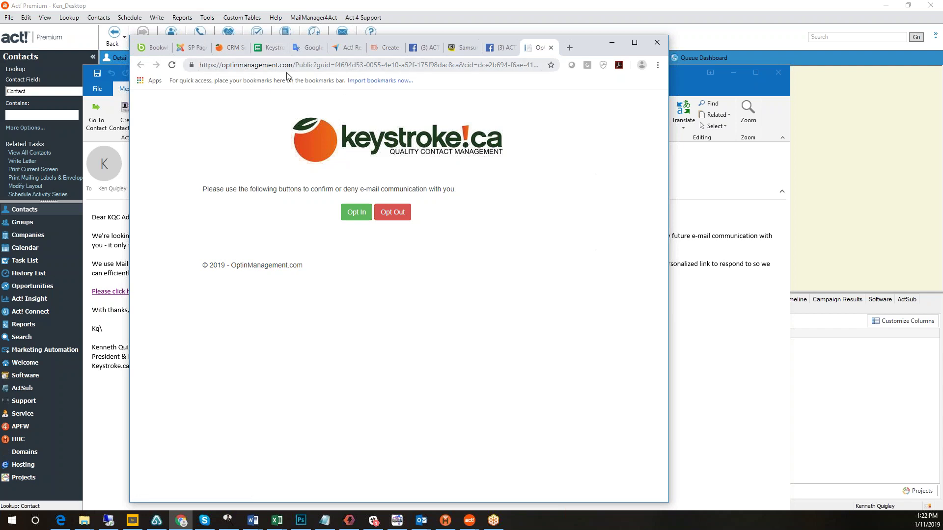
{"action": "left_click", "coordinate": [357, 216]}
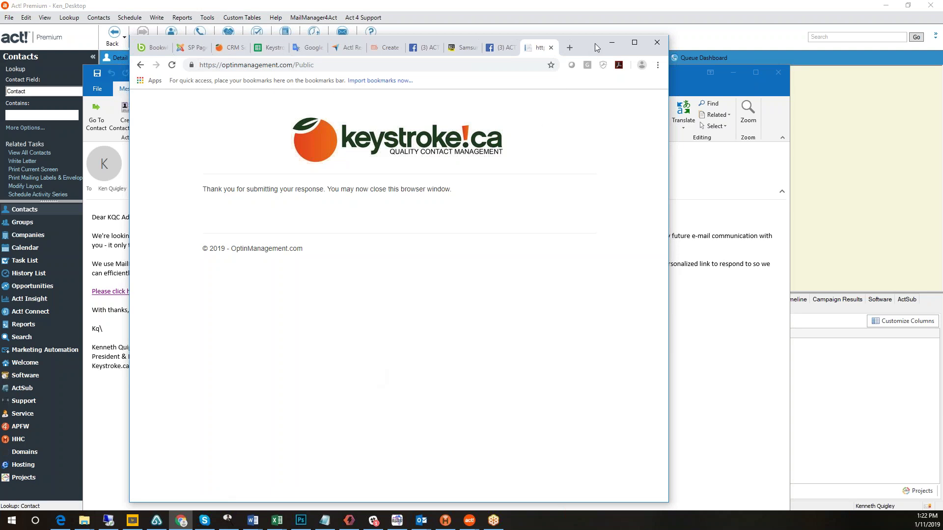
{"action": "left_click", "coordinate": [612, 42]}
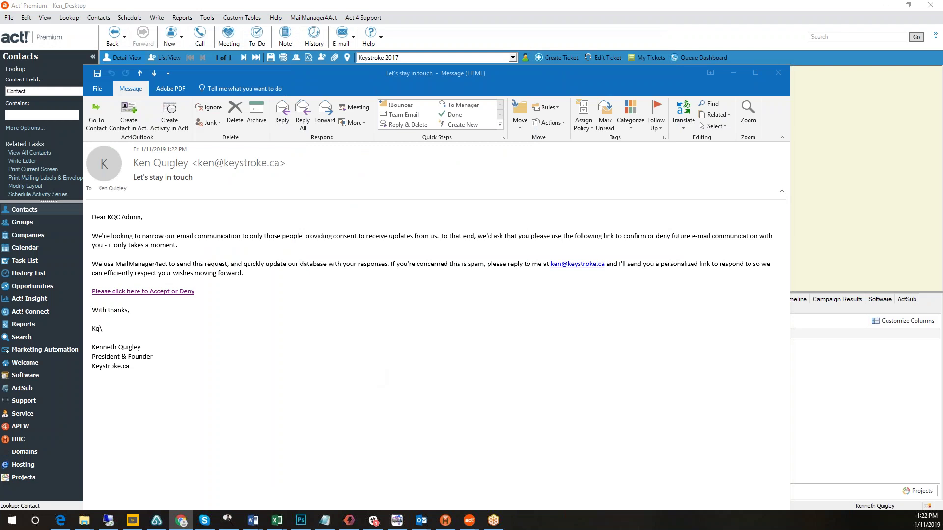
Run Optin Management > Update Contact Permissions, acknowledging that 39 contacts were updated.
{"action": "left_click", "coordinate": [730, 71]}
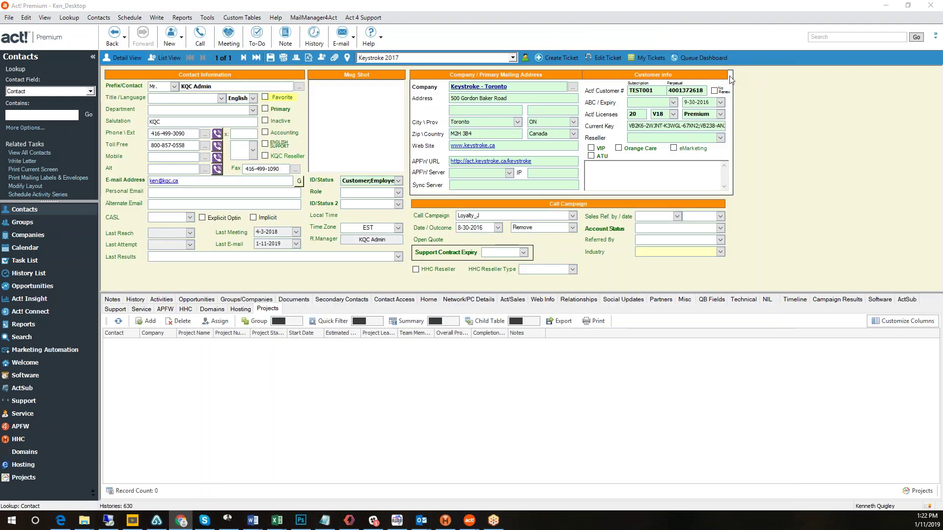
{"action": "left_click", "coordinate": [309, 18]}
{"action": "mouse_move", "coordinate": [344, 64]}
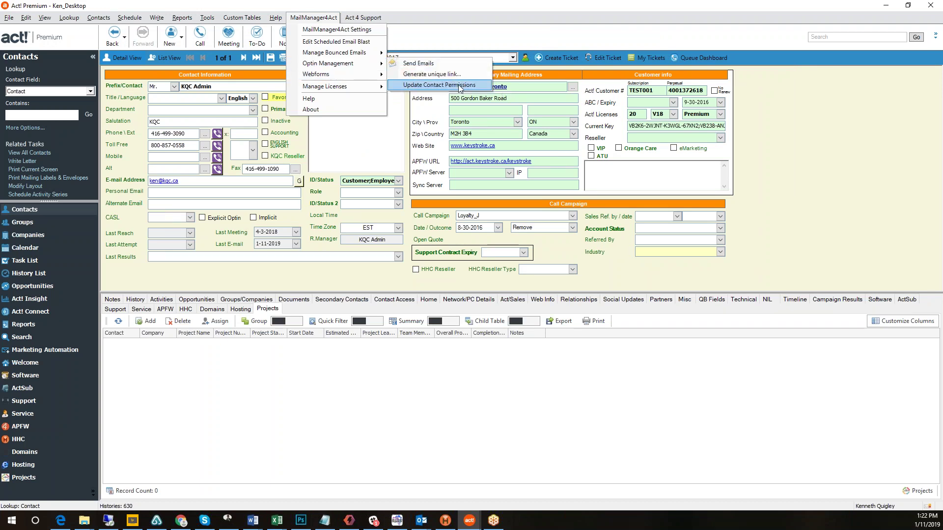
{"action": "left_click", "coordinate": [459, 86]}
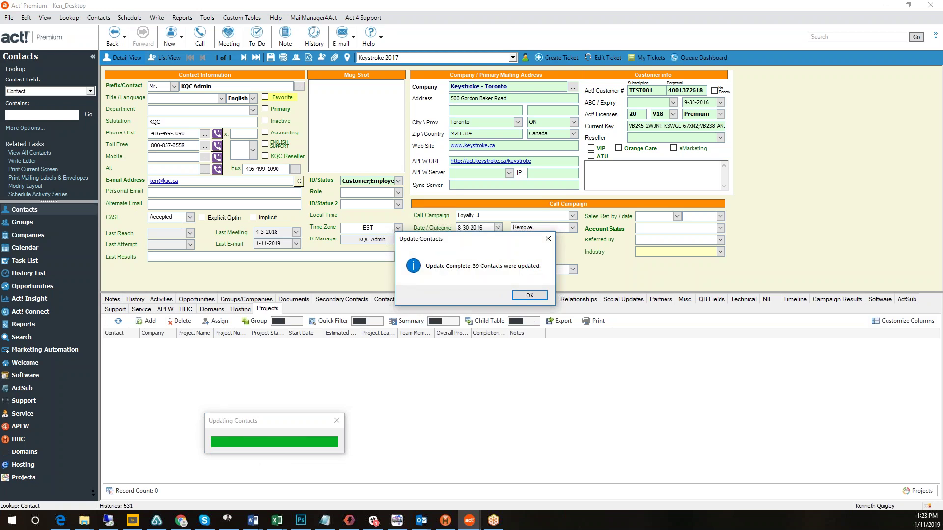
{"action": "left_click", "coordinate": [529, 296]}
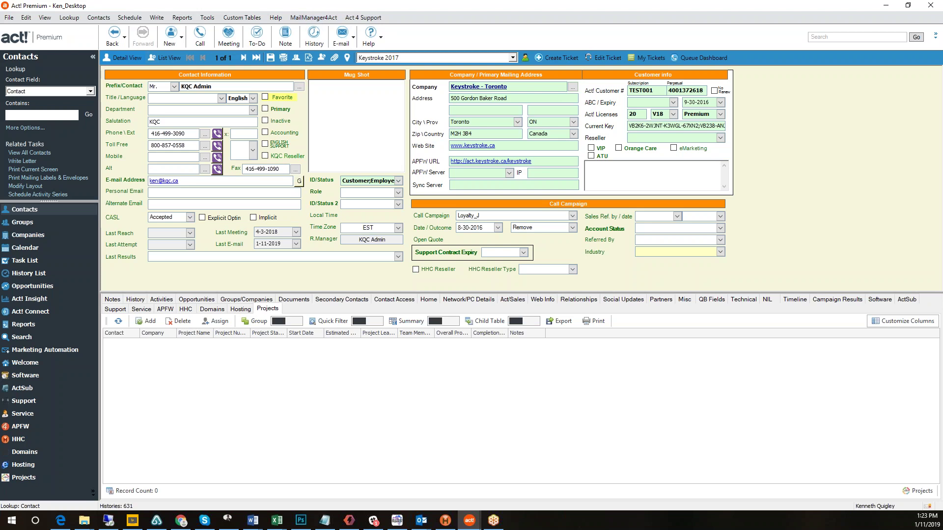
{"action": "left_click", "coordinate": [422, 520]}
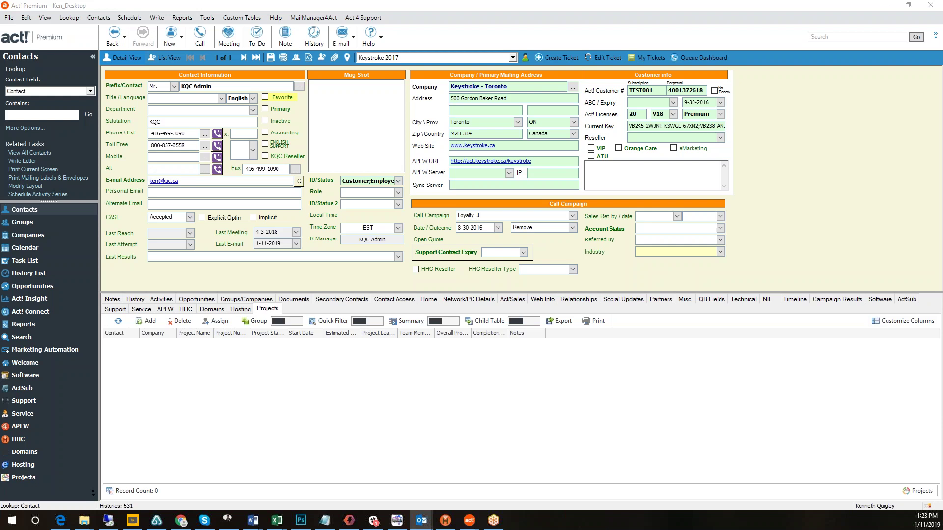
{"action": "left_click", "coordinate": [311, 18]}
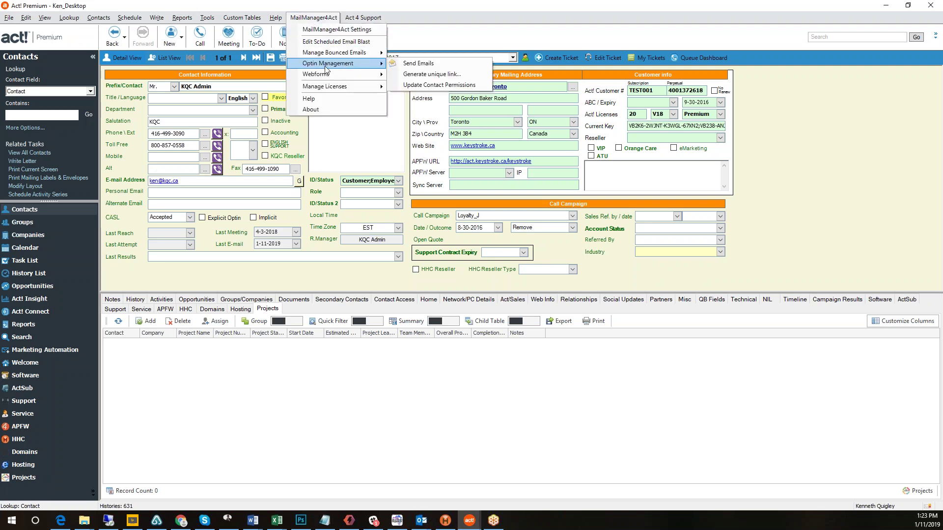
Scan the INBOX for bounced emails with Manage Bounced Emails > Monitor IMAP folder.
{"action": "mouse_move", "coordinate": [341, 57]}
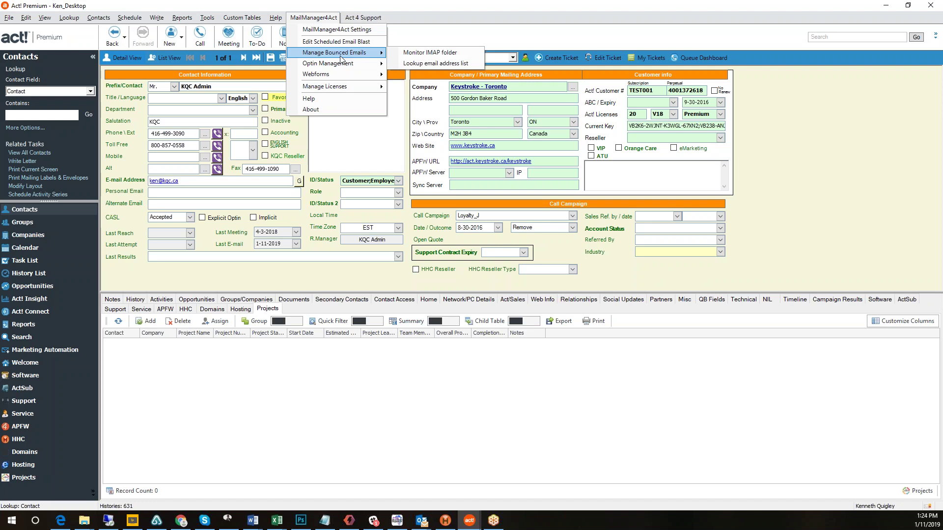
{"action": "left_click", "coordinate": [454, 53]}
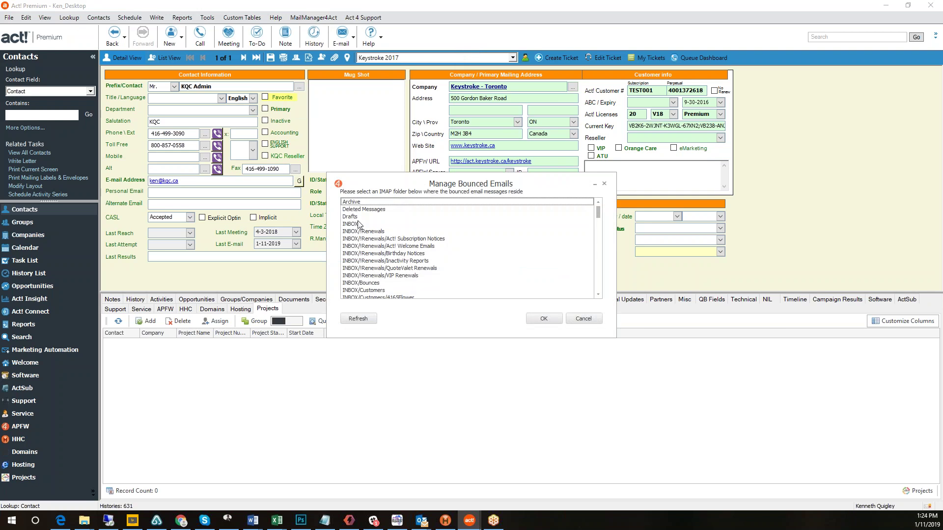
{"action": "left_click", "coordinate": [358, 224]}
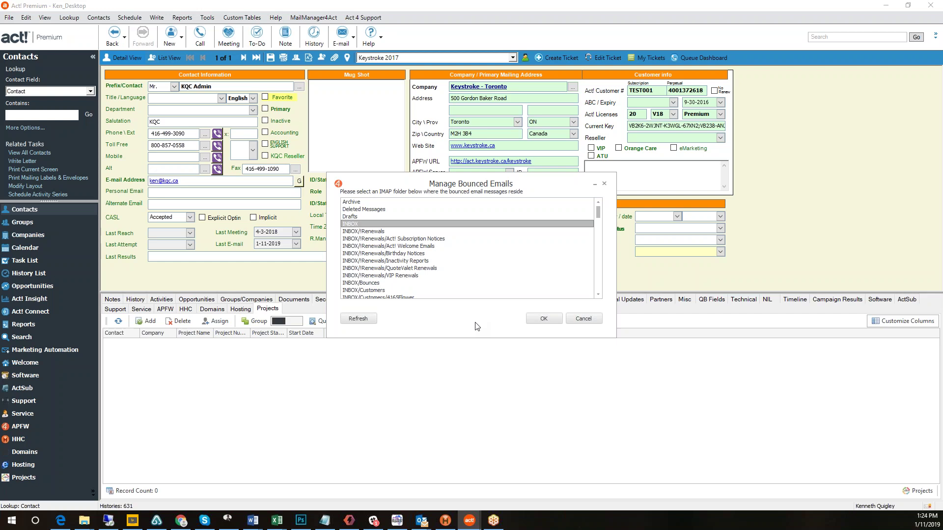
{"action": "left_click", "coordinate": [544, 320]}
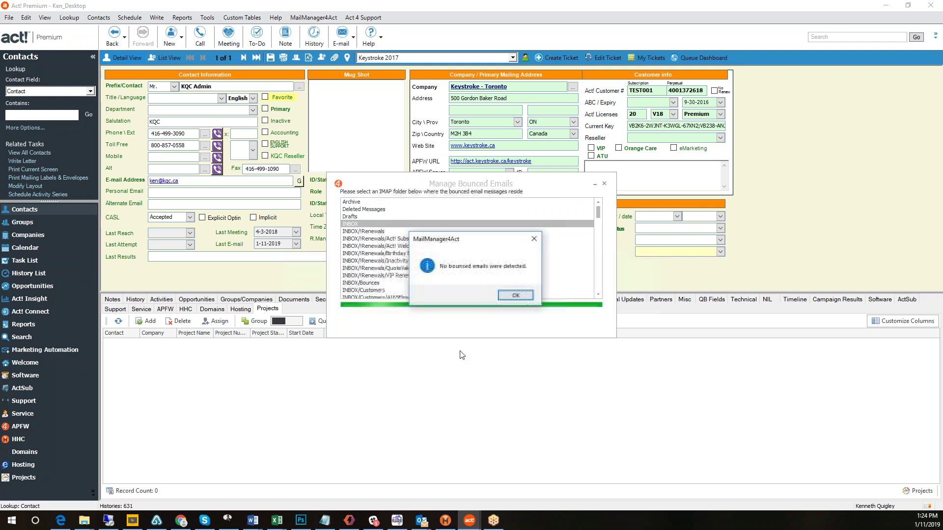
Recheck the INBOX for bounces, dismiss both notices, and cancel the Manage Bounced Emails dialog.
{"action": "left_click", "coordinate": [515, 296]}
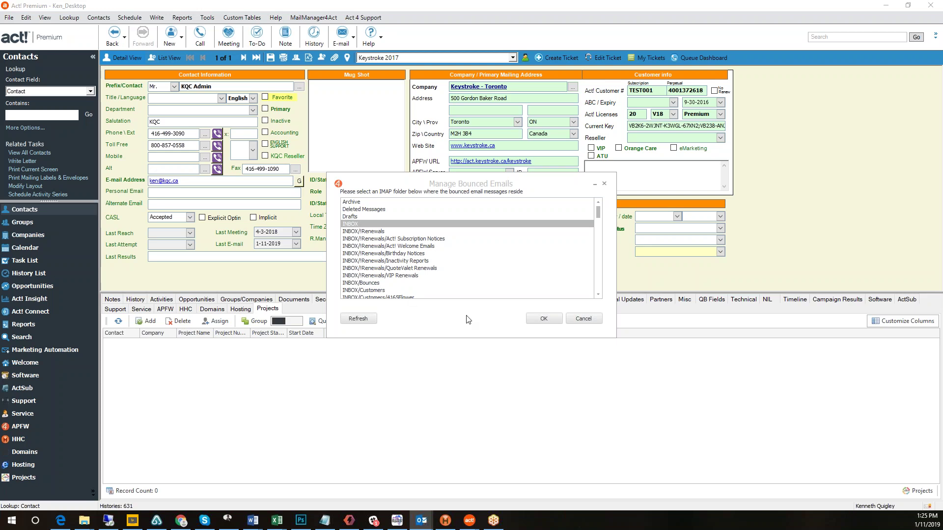
{"action": "left_click", "coordinate": [544, 320]}
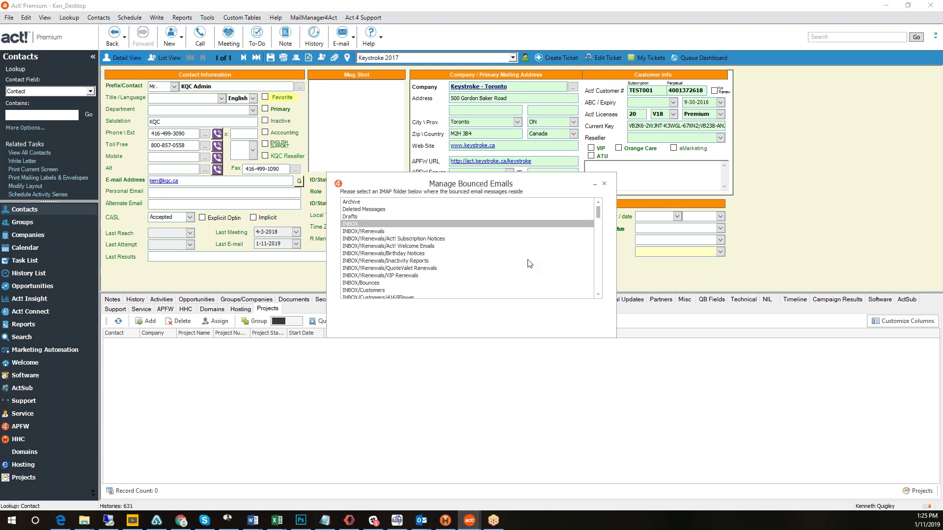
{"action": "left_click", "coordinate": [523, 295]}
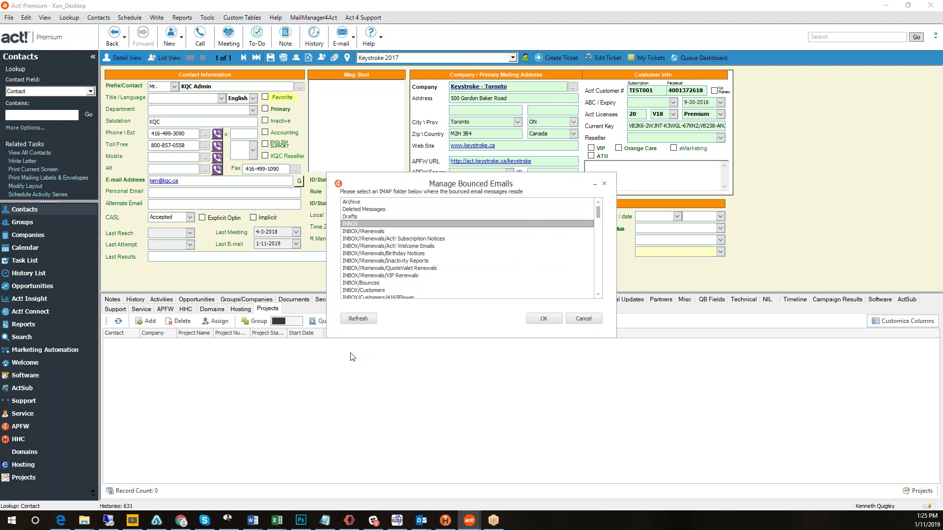
{"action": "left_click", "coordinate": [584, 319]}
Look up two contact e-mail addresses, one per line, using Lookup email address list.
{"action": "left_click", "coordinate": [304, 18]}
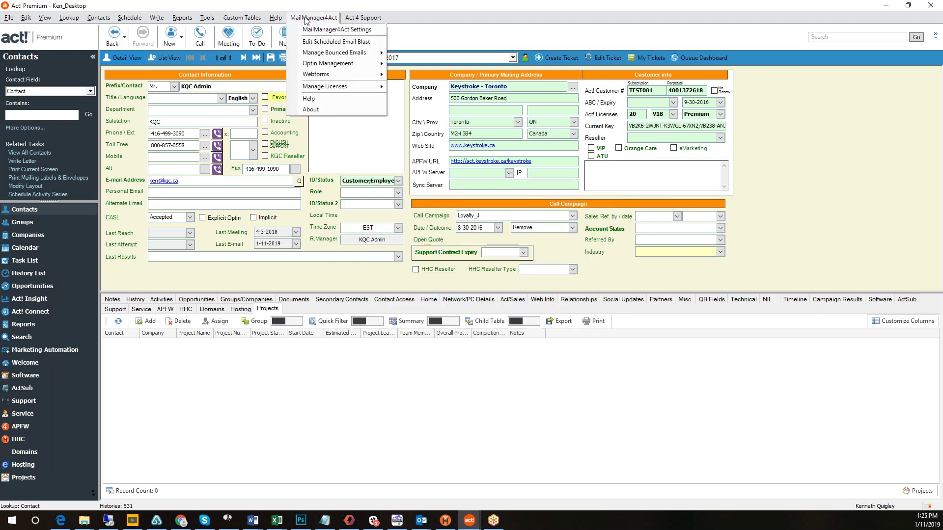
{"action": "mouse_move", "coordinate": [343, 53]}
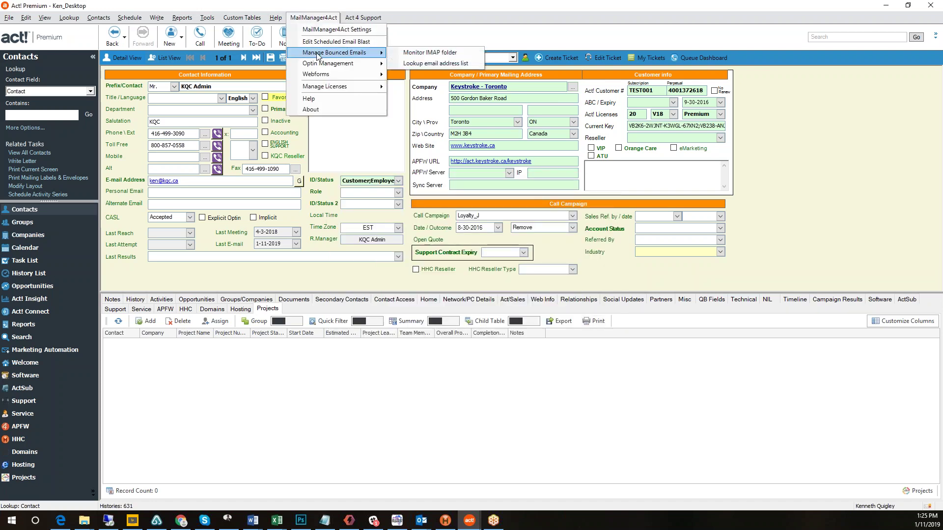
{"action": "left_click", "coordinate": [442, 63]}
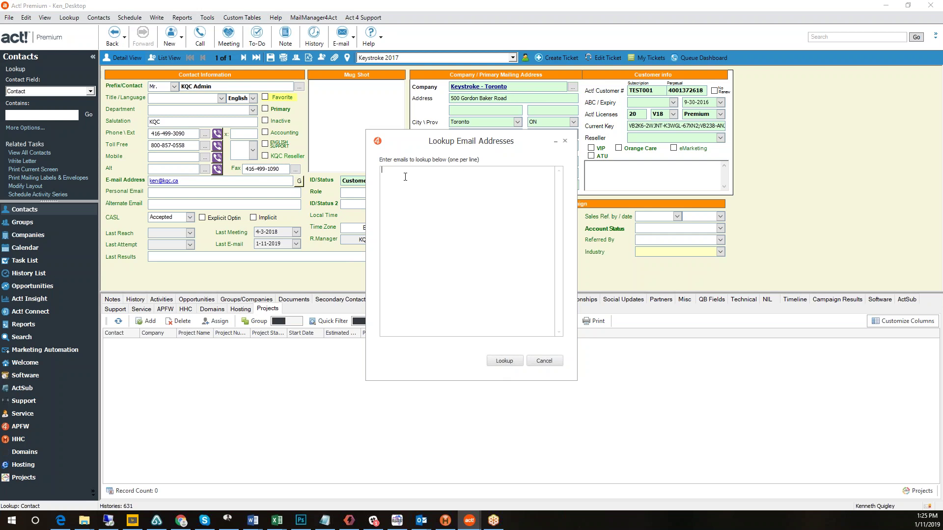
{"action": "key", "text": "Return"}
{"action": "left_click", "coordinate": [508, 362]}
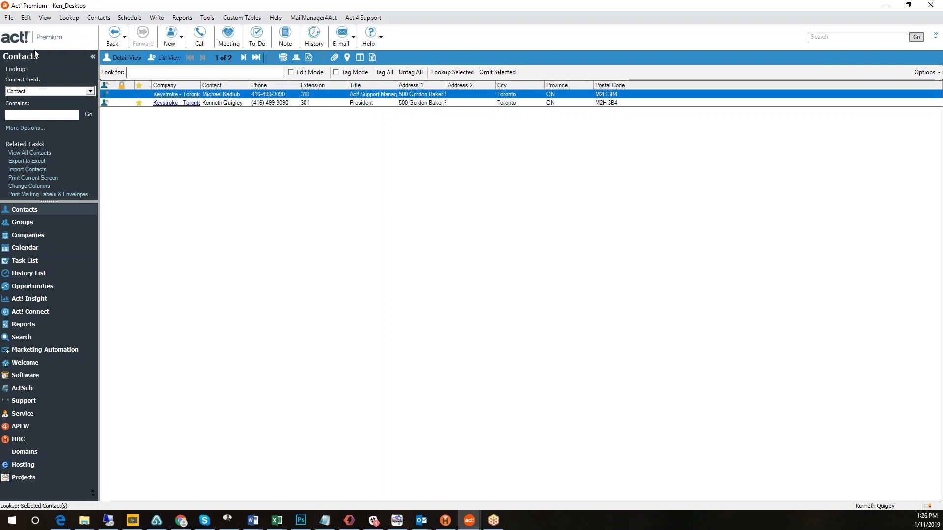
{"action": "left_click", "coordinate": [26, 18]}
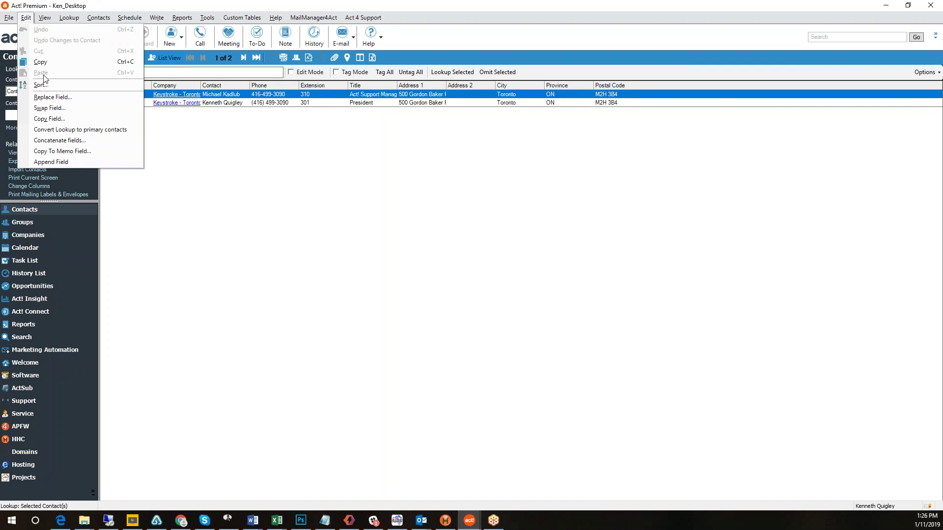
{"action": "left_click", "coordinate": [52, 97]}
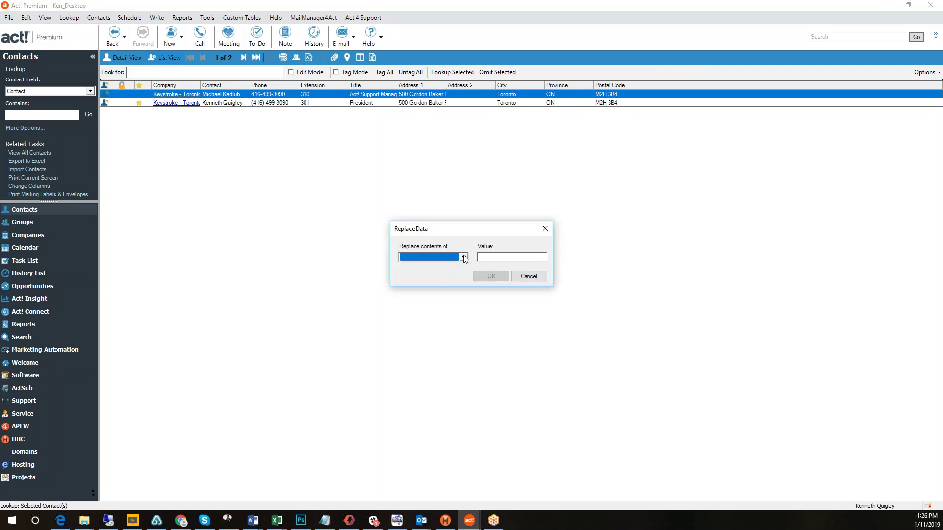
{"action": "left_click", "coordinate": [464, 257]}
{"action": "key", "text": "c"}
{"action": "scroll", "coordinate": [466, 312], "scroll_direction": "down", "scroll_amount": 8}
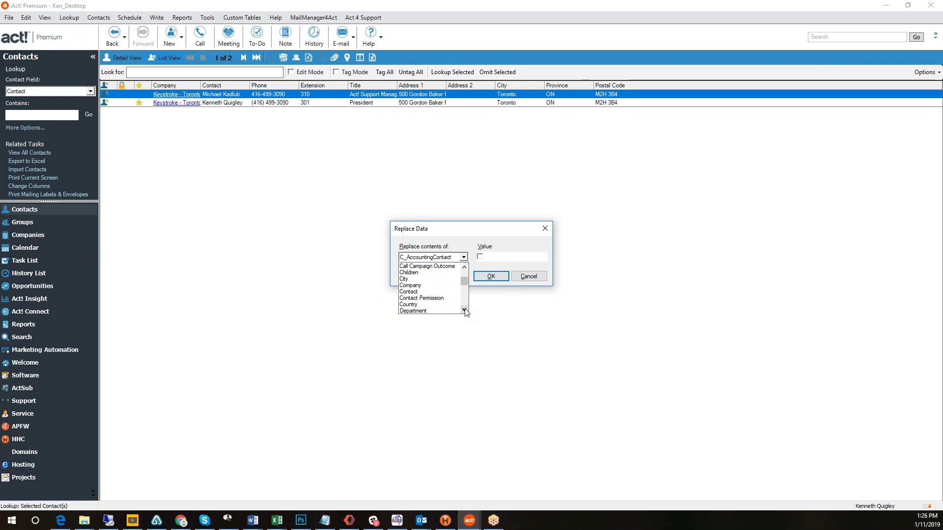
{"action": "left_click", "coordinate": [450, 299]}
{"action": "left_click", "coordinate": [538, 259]}
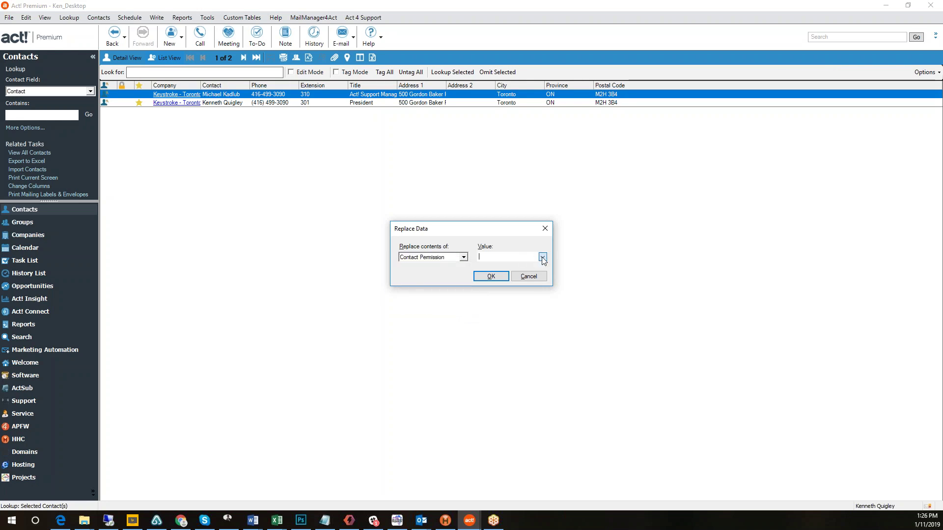
{"action": "left_click", "coordinate": [500, 238]}
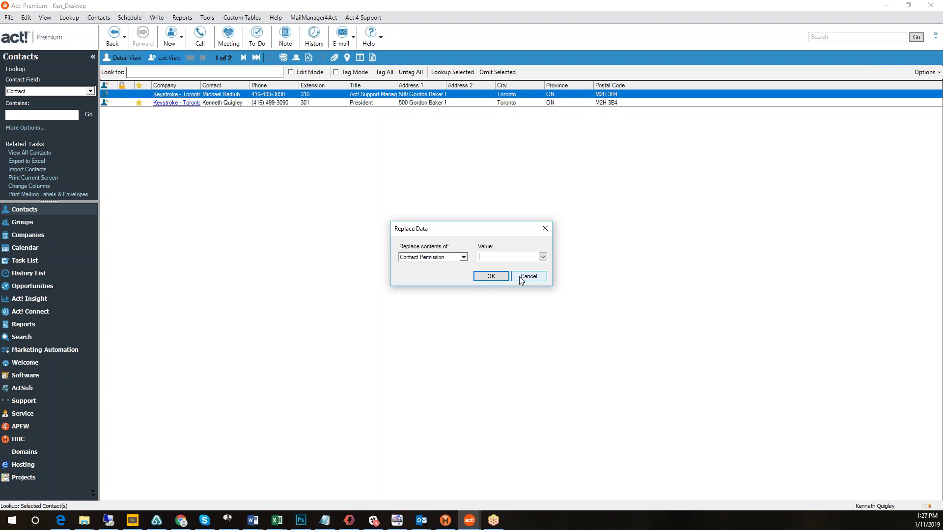
{"action": "left_click", "coordinate": [521, 278]}
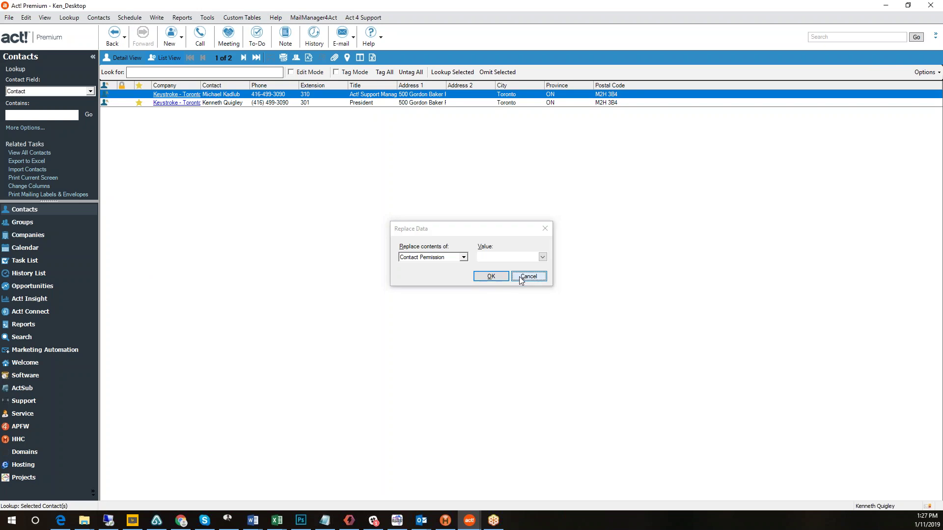
Browse the MailManager4Act and Optin Management menus, then bring the Outlook Inbox to the front.
{"action": "left_click", "coordinate": [316, 18]}
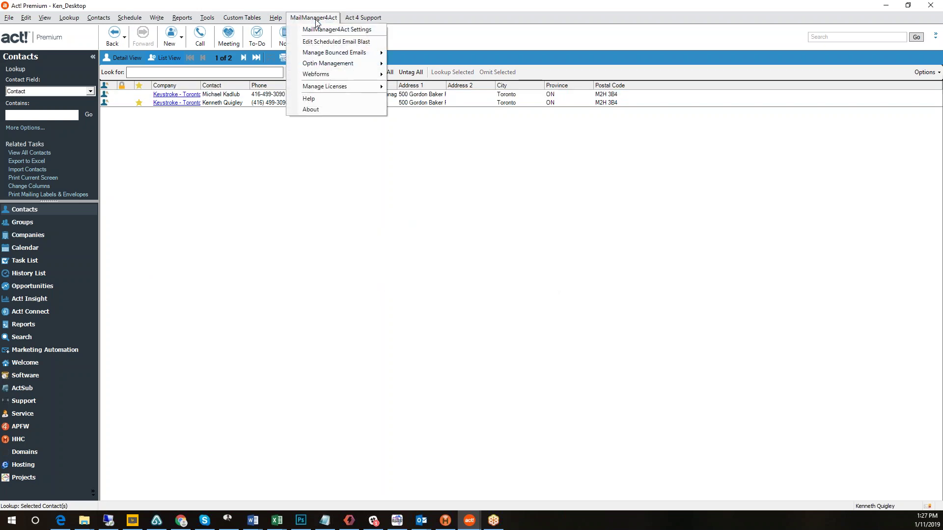
{"action": "mouse_move", "coordinate": [325, 53]}
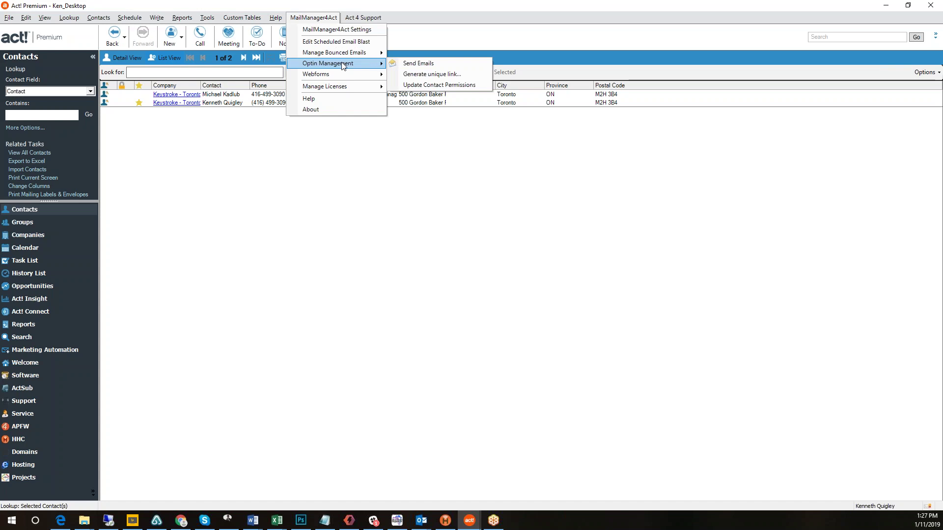
{"action": "left_click", "coordinate": [480, 16]}
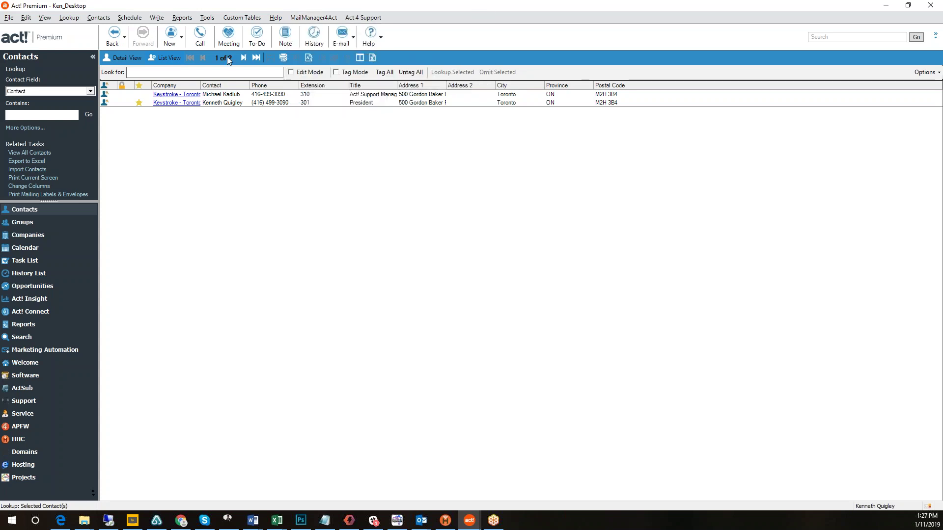
{"action": "left_click", "coordinate": [421, 520]}
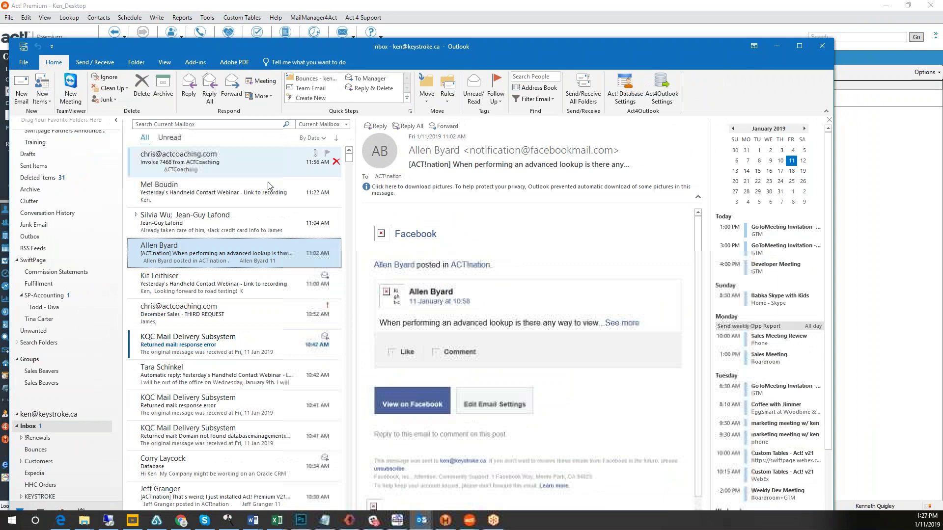
Use Go To Contact on the webinar-recording reply to list its sender's matching Act! contacts.
{"action": "left_click", "coordinate": [232, 193]}
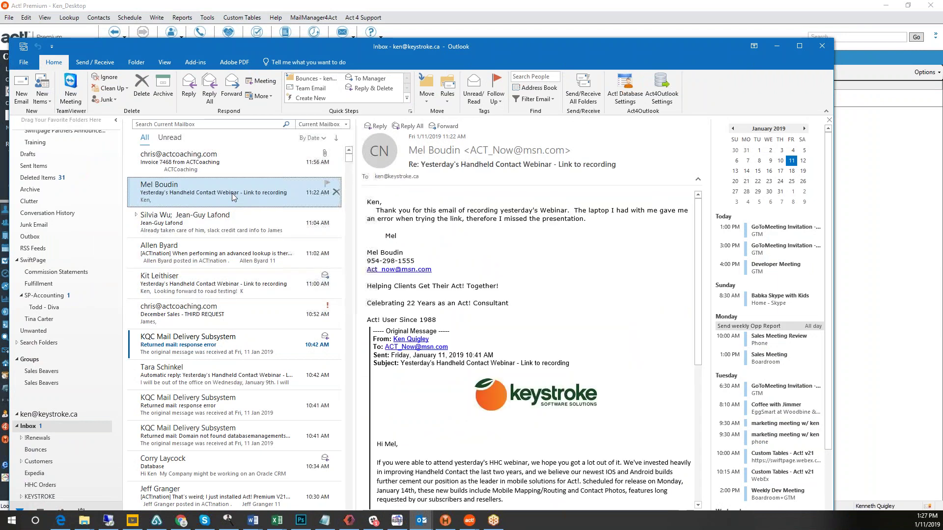
{"action": "right_click", "coordinate": [231, 193]}
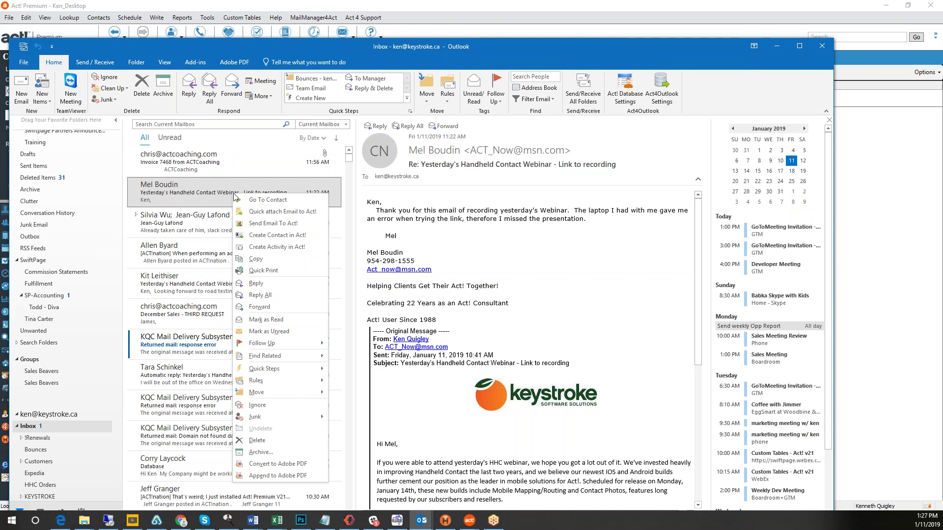
{"action": "left_click", "coordinate": [280, 202]}
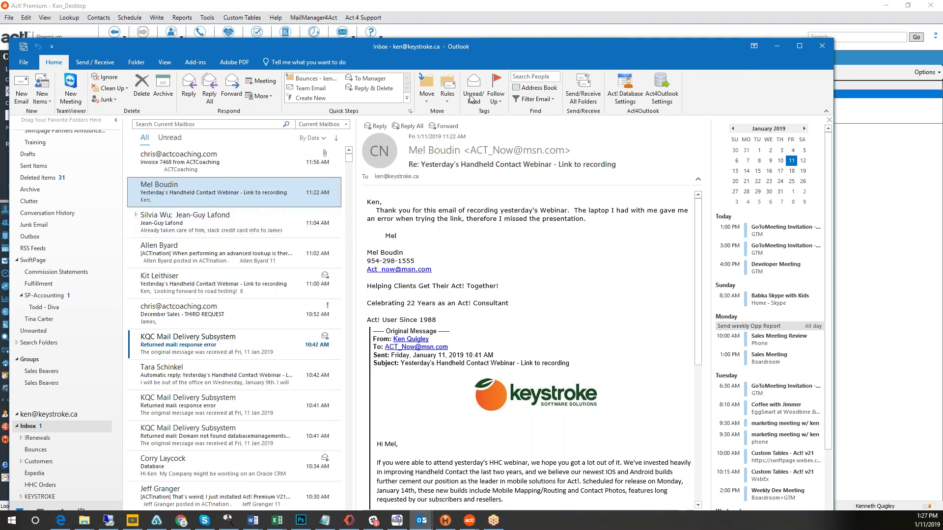
{"action": "left_click", "coordinate": [510, 13]}
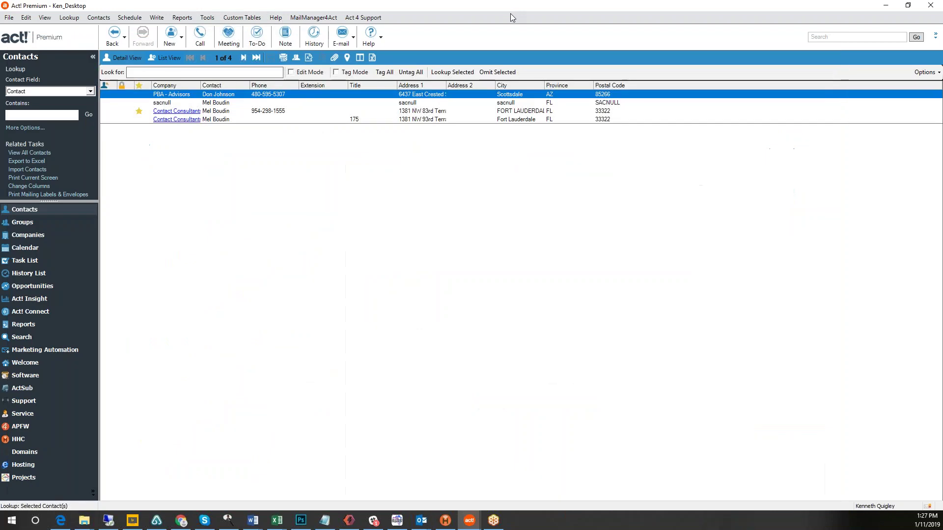
Open the Contact Consultants record and copy its unique opt-in link via Optin Management > Generate unique link.
{"action": "left_click", "coordinate": [232, 112]}
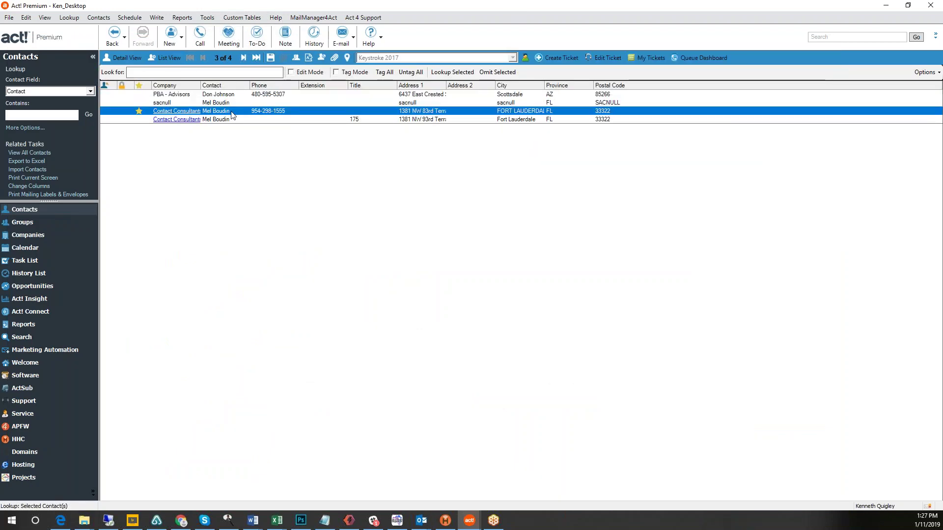
{"action": "double_click", "coordinate": [233, 112]}
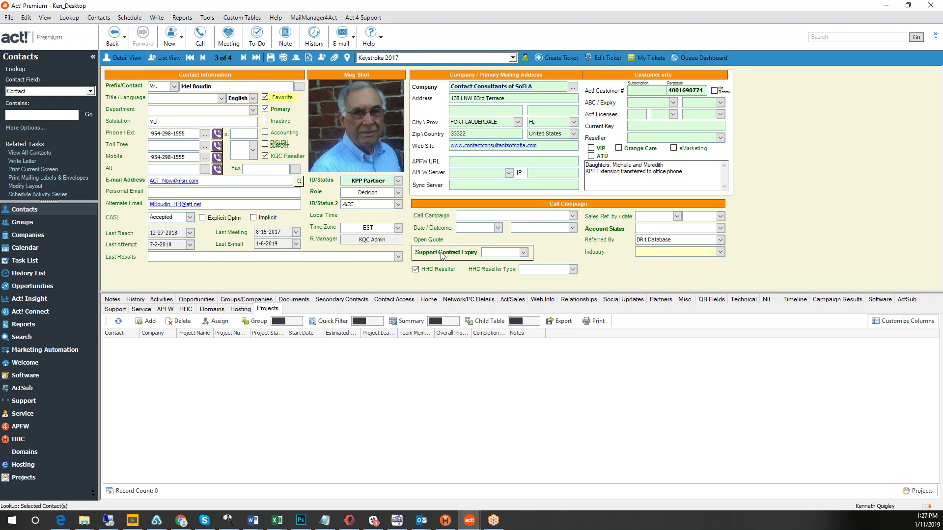
{"action": "left_click", "coordinate": [297, 18]}
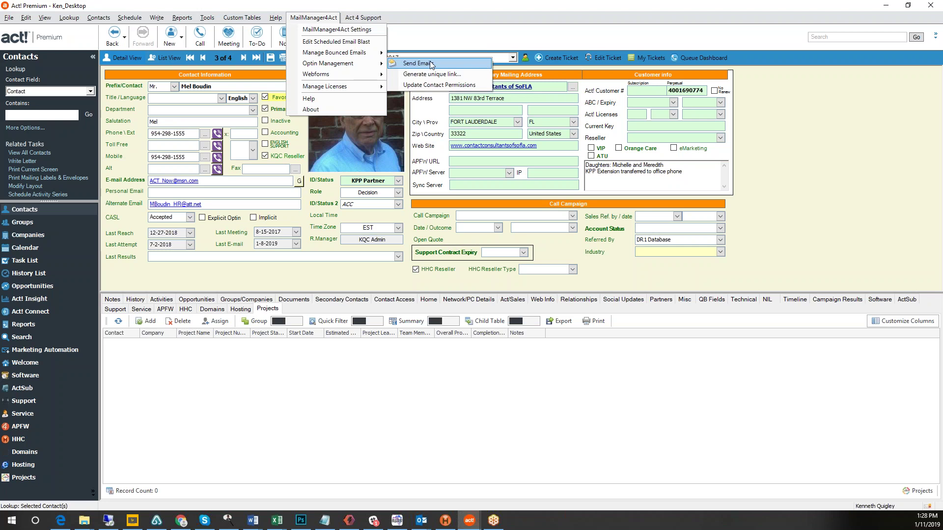
{"action": "left_click", "coordinate": [452, 75]}
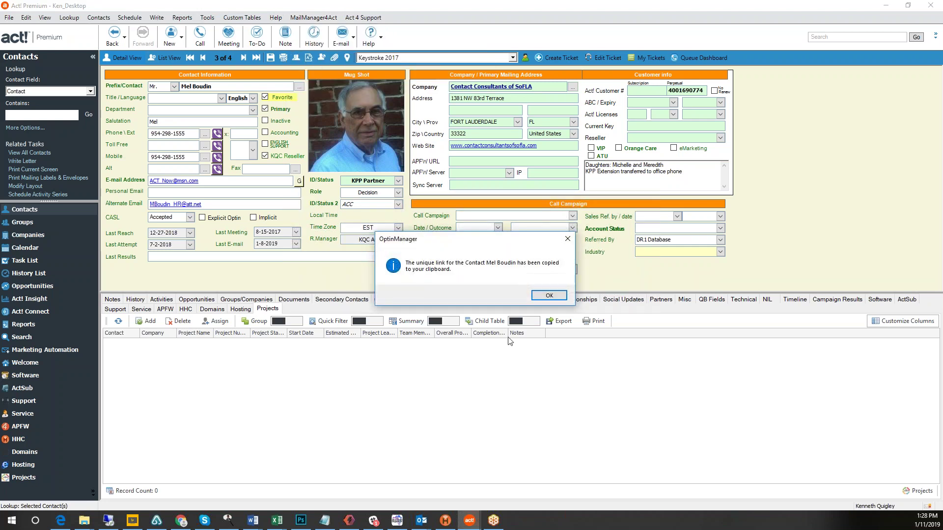
{"action": "left_click", "coordinate": [547, 297]}
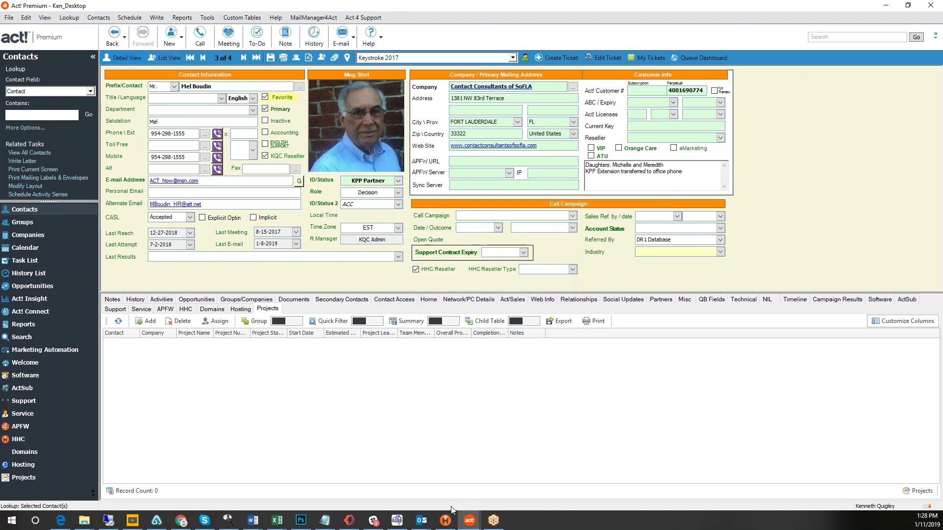
Reply to the webinar-recording email with a greeting line 'here is your optin link:' and paste the link.
{"action": "mouse_move", "coordinate": [422, 527]}
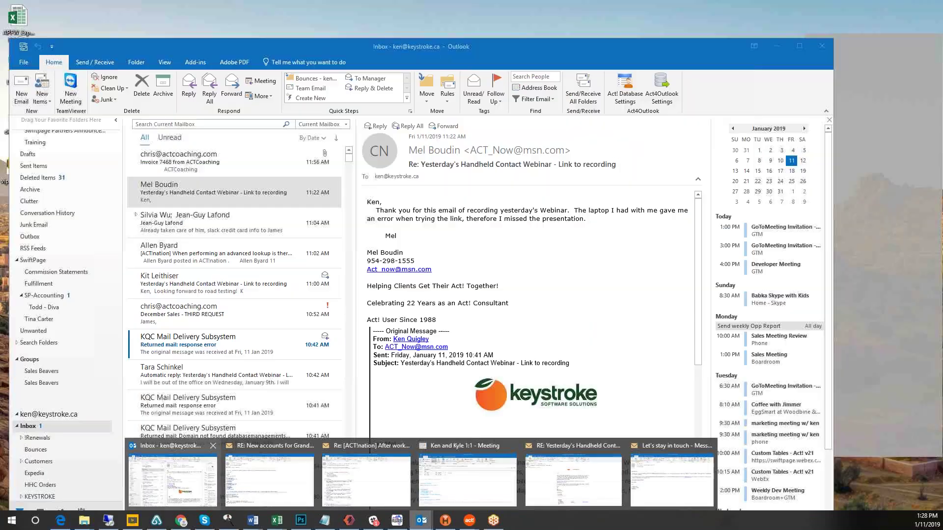
{"action": "left_click", "coordinate": [163, 472]}
{"action": "left_click", "coordinate": [190, 85]}
{"action": "type", "text": "Mel, her eis your "}
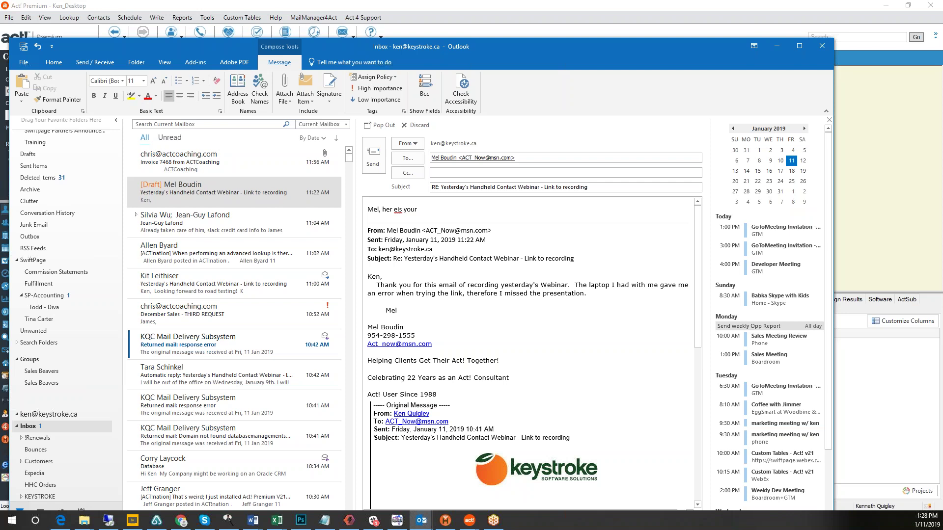
{"action": "type", "text": "optin link:"}
{"action": "key", "text": "Return"}
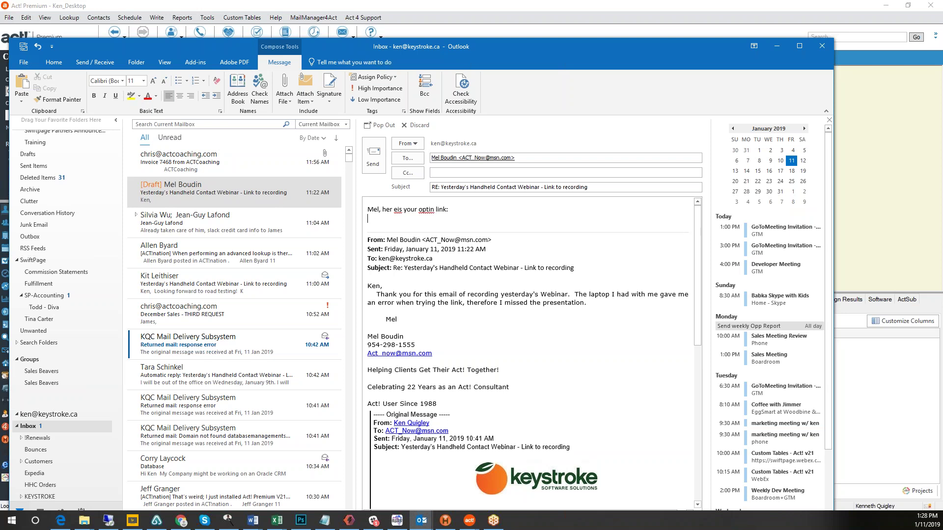
{"action": "key", "text": "ctrl+v"}
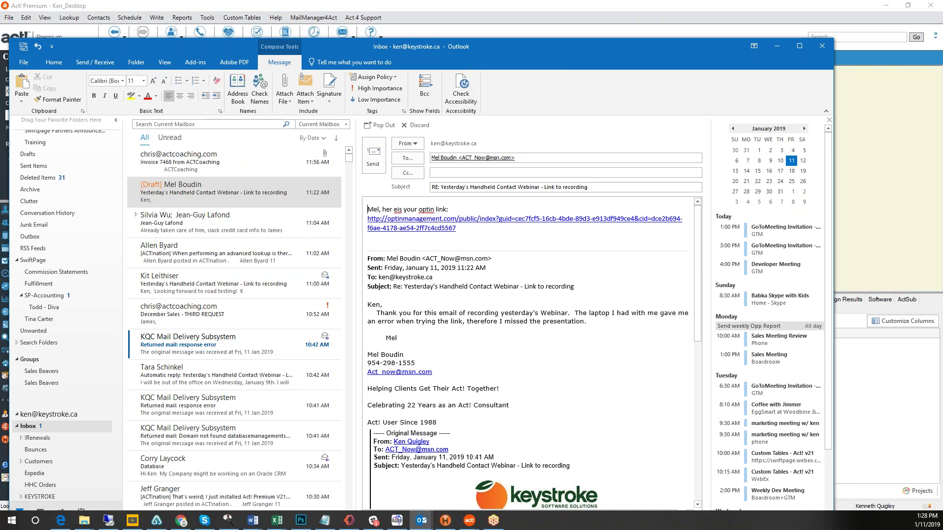
Fix the greeting typo and tidy the blank lines around the link and sign-off.
{"action": "key", "text": "Delete"}
{"action": "key", "text": "Right"}
{"action": "key", "text": "Down"}
{"action": "key", "text": "Down"}
{"action": "key", "text": "Down"}
{"action": "key", "text": "Return"}
{"action": "type", "text": "Kq\\"}
{"action": "key", "text": "Return"}
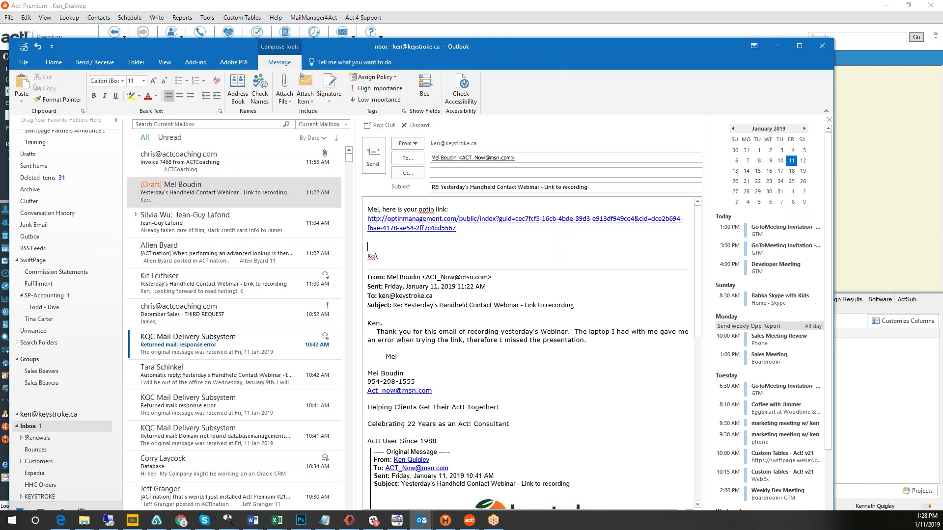
{"action": "key", "text": "Delete"}
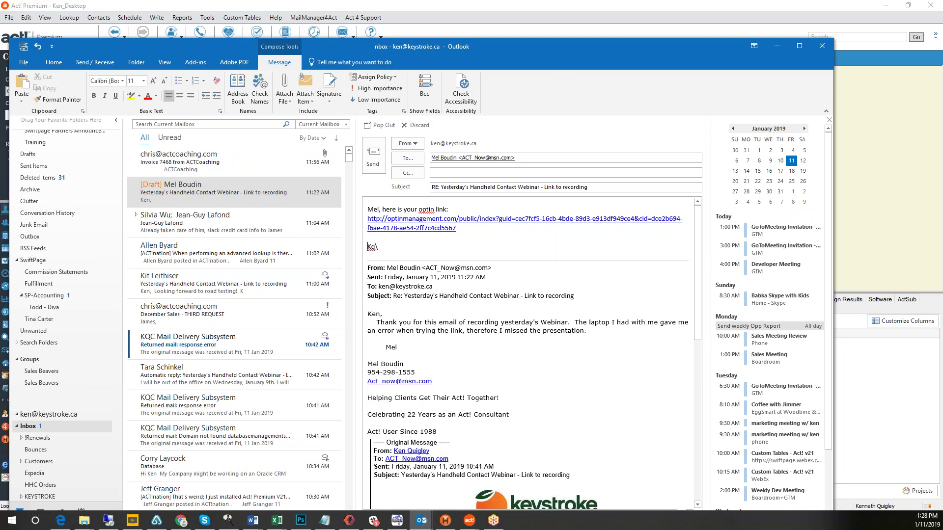
Send the reply and move Outlook aside to reveal the Act! contact record.
{"action": "left_click", "coordinate": [369, 153]}
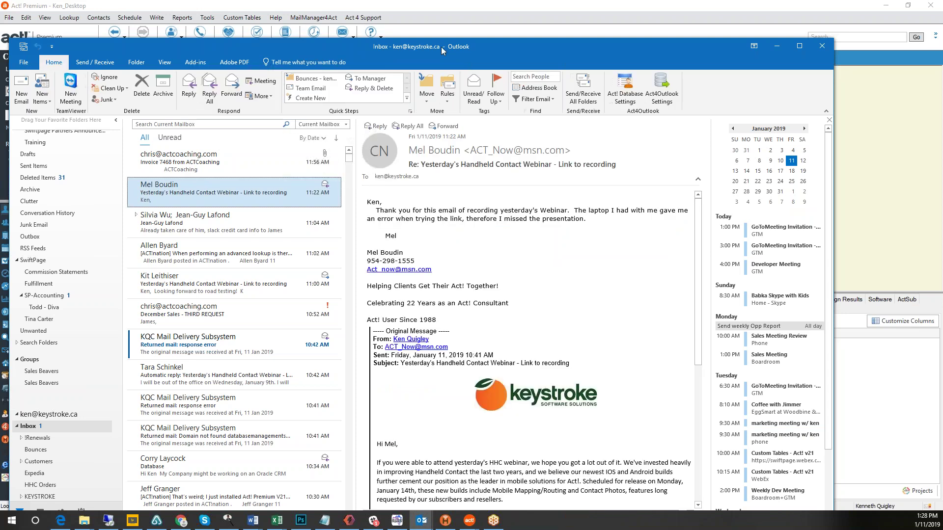
{"action": "left_click_drag", "start_coordinate": [441, 46], "coordinate": [0, 83]}
{"action": "key", "text": "alt+Tab"}
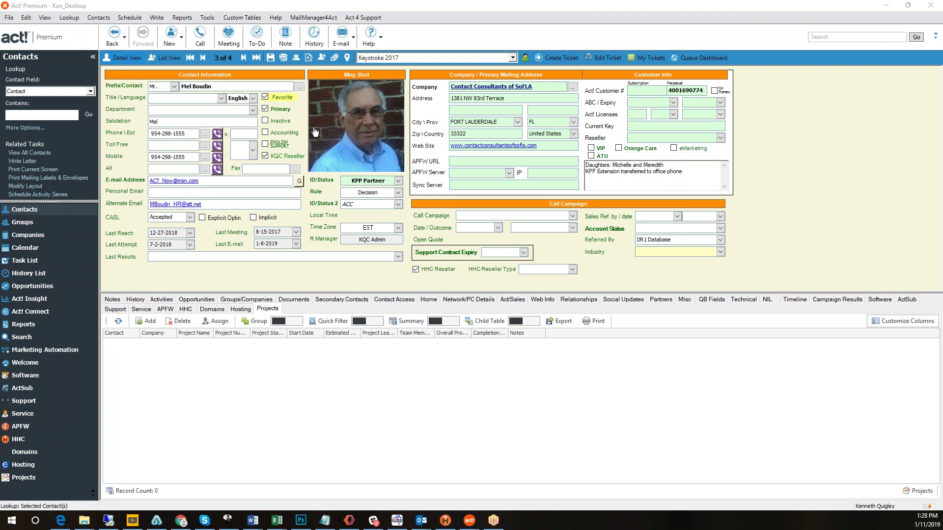
Start Write > MailManager4Act > Merge to Email with the Admin Pack Template - subscribers.a4tpl template.
{"action": "left_click", "coordinate": [156, 20]}
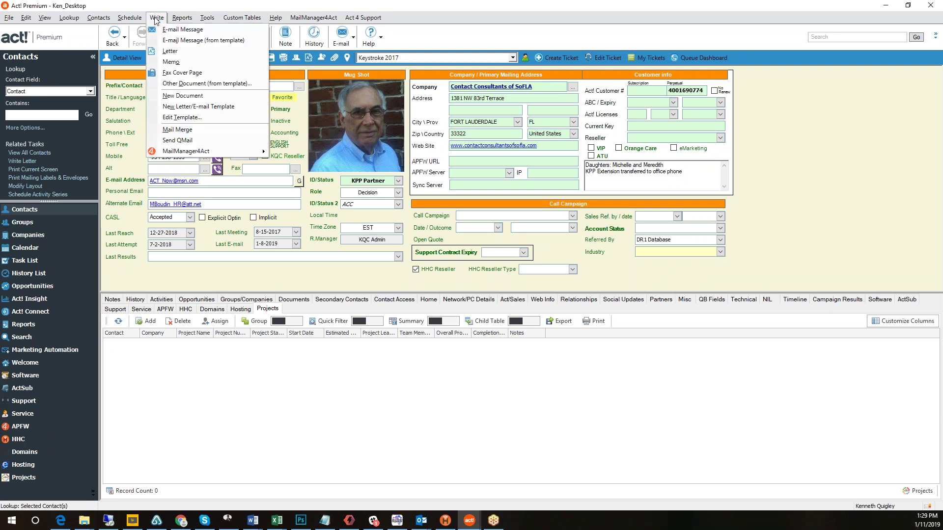
{"action": "mouse_move", "coordinate": [177, 155]}
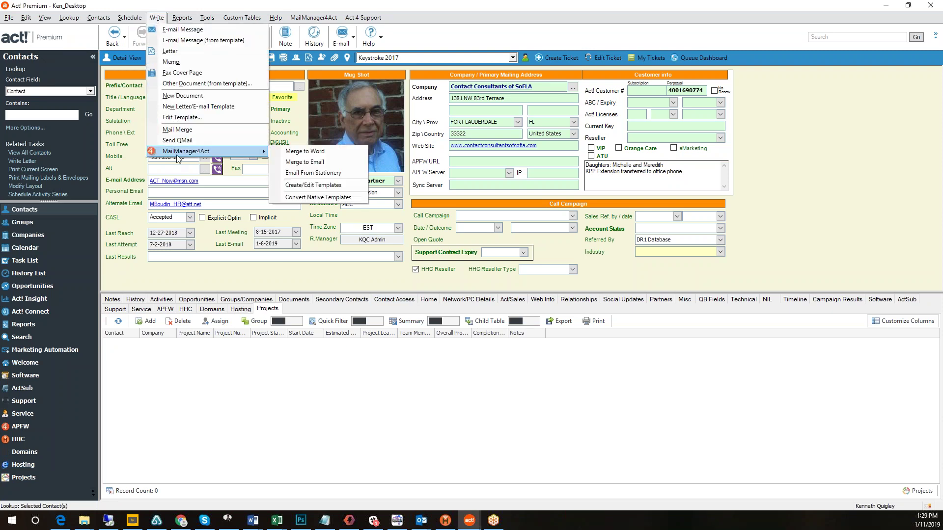
{"action": "left_click", "coordinate": [329, 161]}
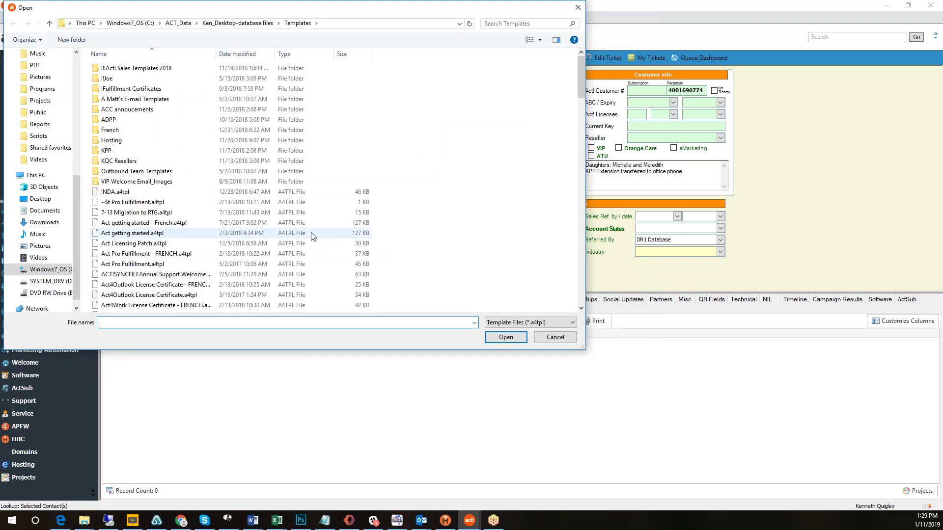
{"action": "scroll", "coordinate": [304, 236], "scroll_direction": "down", "scroll_amount": 1}
{"action": "scroll", "coordinate": [178, 203], "scroll_direction": "down", "scroll_amount": 1}
{"action": "scroll", "coordinate": [178, 203], "scroll_direction": "down", "scroll_amount": 2}
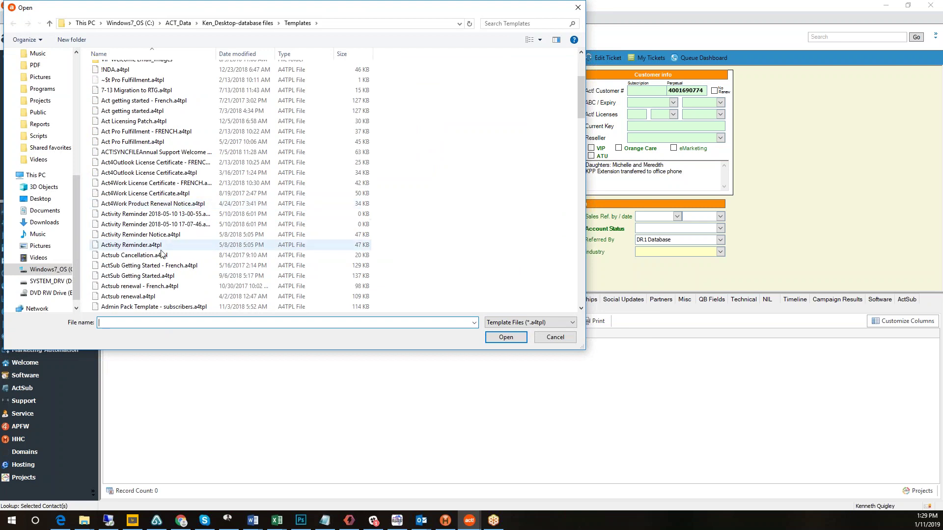
{"action": "double_click", "coordinate": [172, 306]}
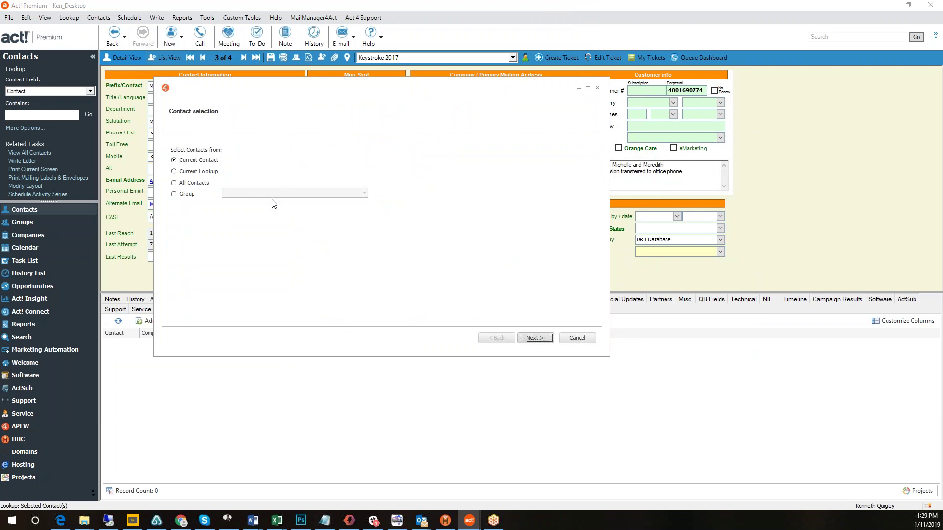
Page through Contact selection, Email Subject, Delivery, Attachments and History Recording, then cancel at Confirmation.
{"action": "left_click", "coordinate": [535, 339]}
{"action": "left_click", "coordinate": [534, 339]}
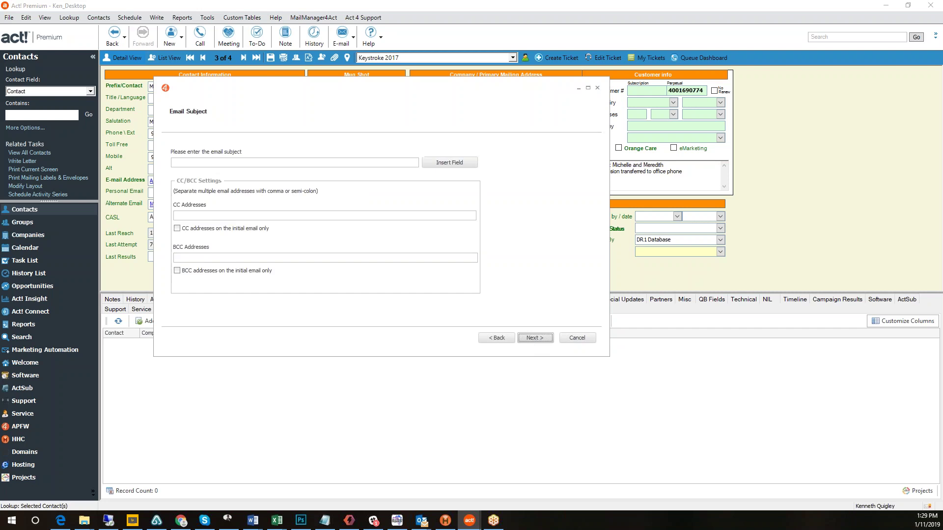
{"action": "left_click", "coordinate": [189, 165]}
{"action": "left_click", "coordinate": [535, 337]}
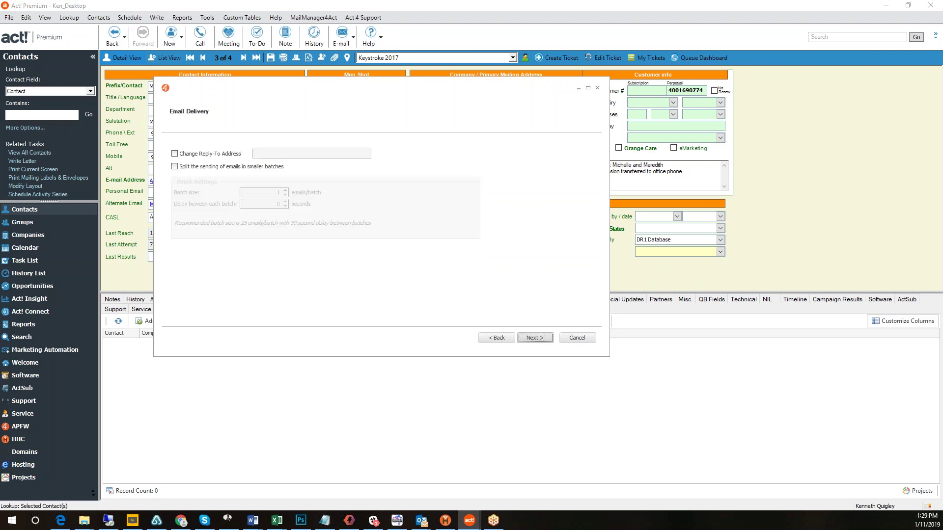
{"action": "left_click", "coordinate": [534, 339]}
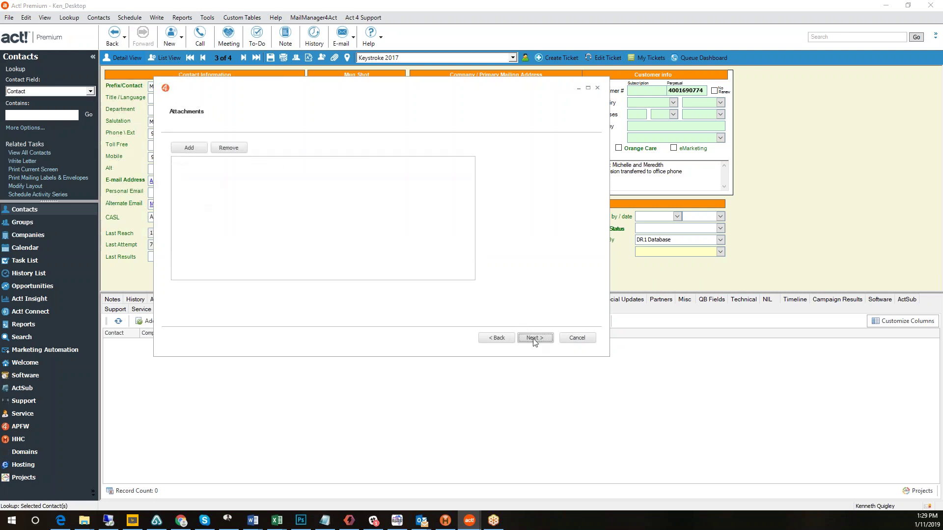
{"action": "left_click", "coordinate": [533, 339]}
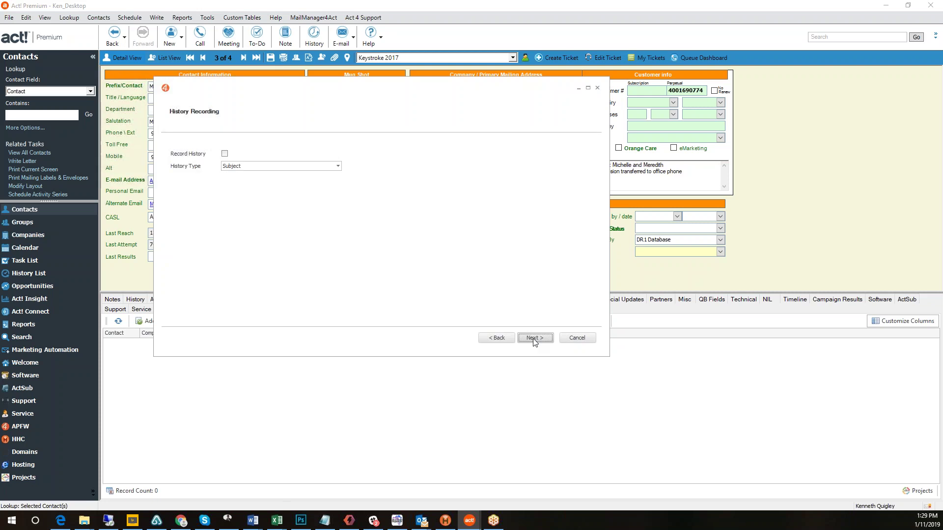
{"action": "left_click", "coordinate": [534, 339]}
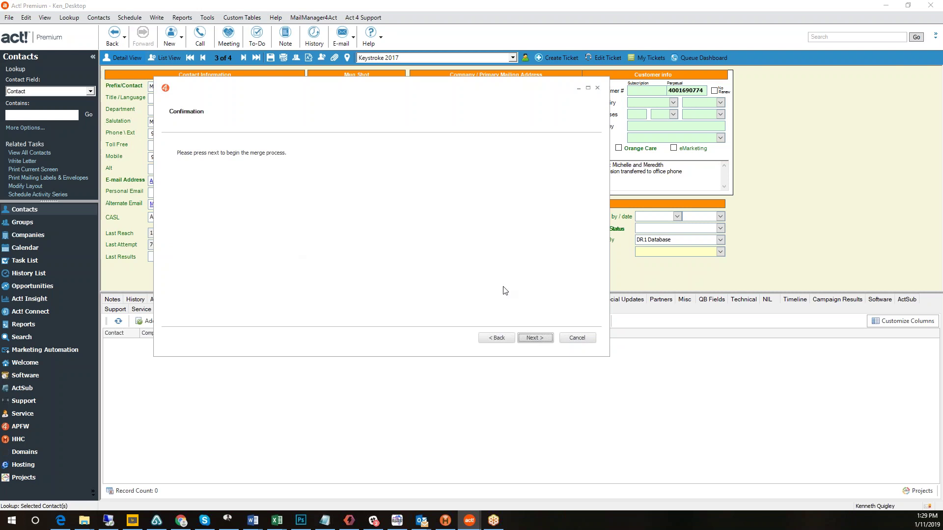
{"action": "left_click", "coordinate": [577, 338]}
{"action": "left_click", "coordinate": [309, 18]}
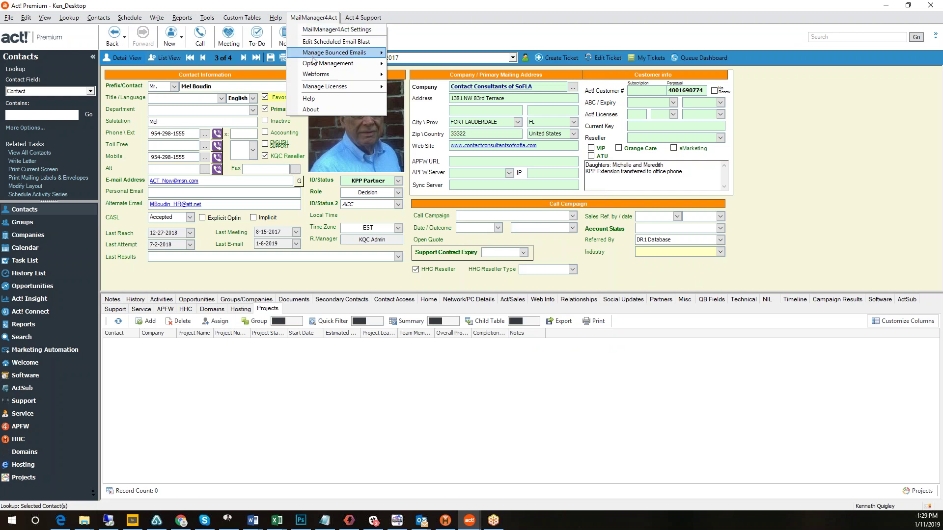
Show the MailManager4Act Webforms submenu, then bring up the MailManager4act product page in Edge.
{"action": "mouse_move", "coordinate": [319, 78]}
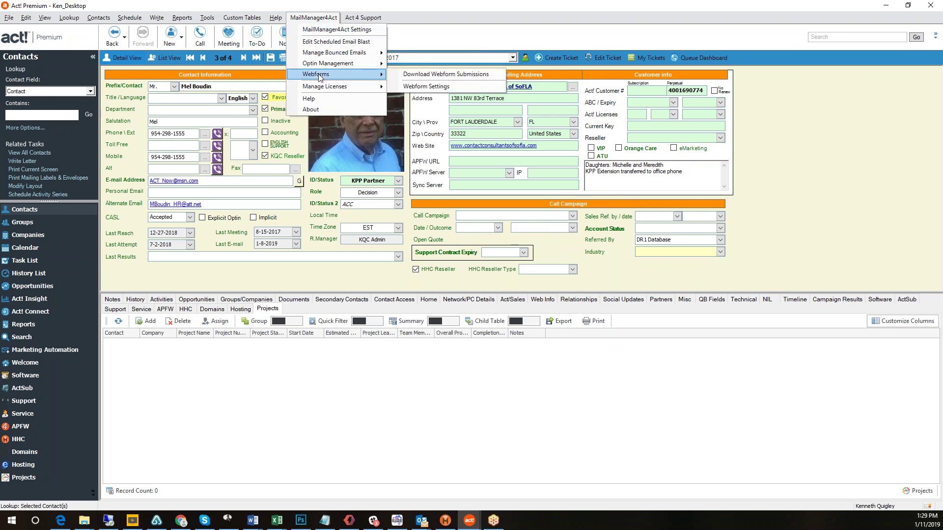
{"action": "left_click", "coordinate": [60, 520]}
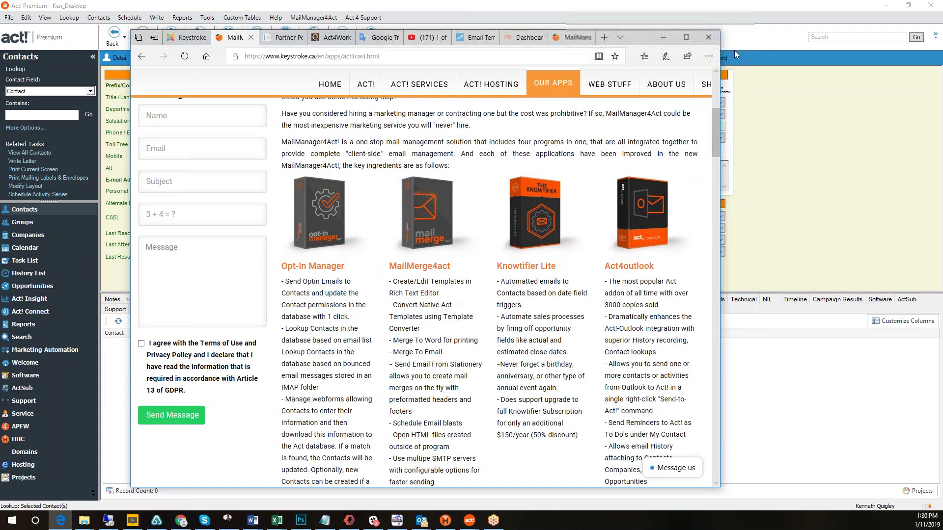
Maximize Edge, scroll down the MailManager4act page, and follow its HERE link to the Feature Tour.
{"action": "left_click", "coordinate": [686, 37]}
{"action": "scroll", "coordinate": [512, 269], "scroll_direction": "down", "scroll_amount": 2}
{"action": "scroll", "coordinate": [512, 269], "scroll_direction": "down", "scroll_amount": 5}
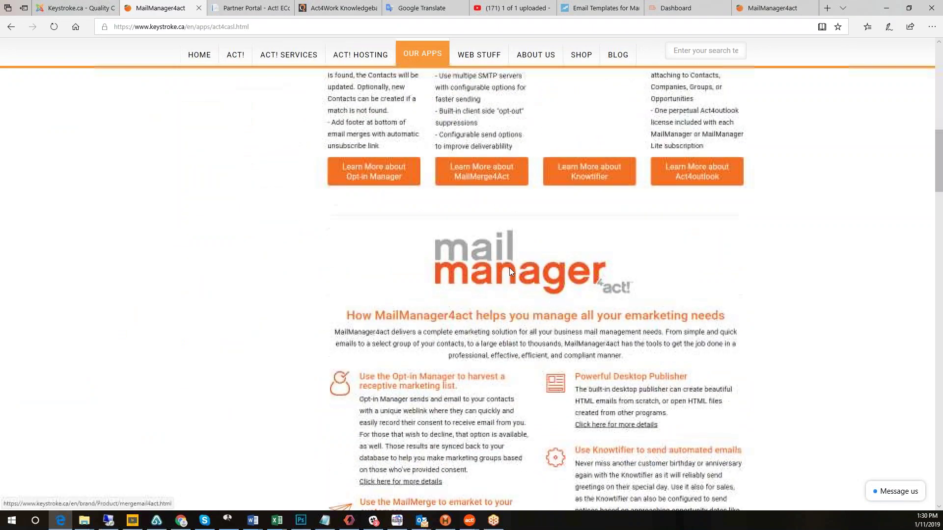
{"action": "scroll", "coordinate": [503, 416], "scroll_direction": "down", "scroll_amount": 5}
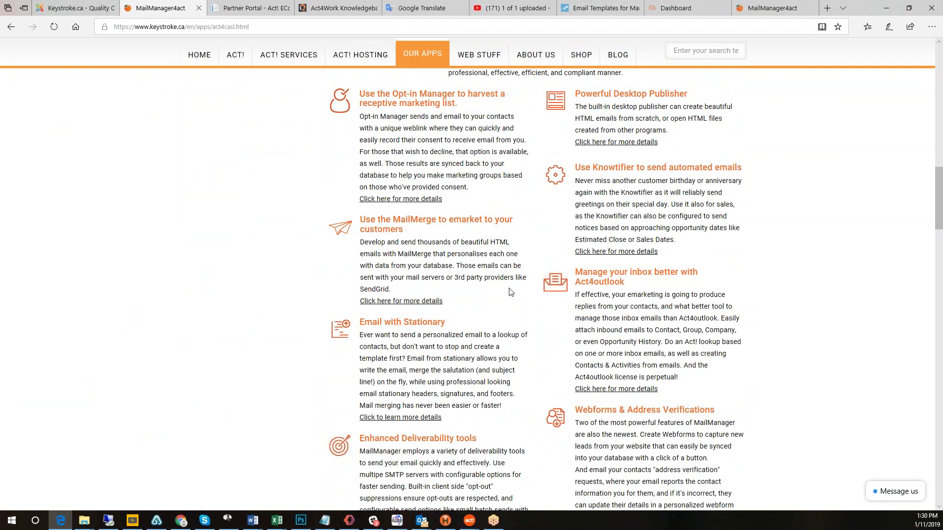
{"action": "scroll", "coordinate": [482, 404], "scroll_direction": "down", "scroll_amount": 6}
{"action": "scroll", "coordinate": [498, 299], "scroll_direction": "down", "scroll_amount": 3}
{"action": "scroll", "coordinate": [498, 299], "scroll_direction": "up", "scroll_amount": 11}
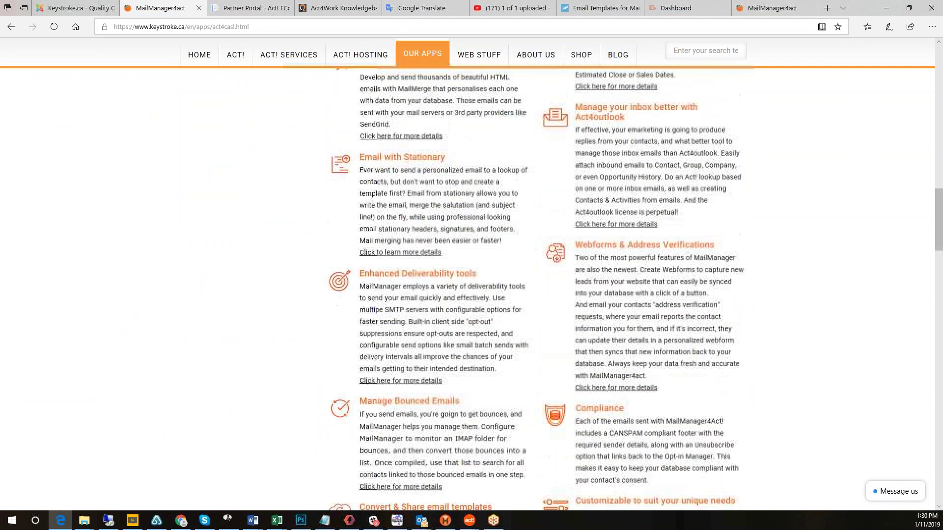
{"action": "scroll", "coordinate": [497, 299], "scroll_direction": "down", "scroll_amount": 6}
{"action": "scroll", "coordinate": [509, 397], "scroll_direction": "down", "scroll_amount": 5}
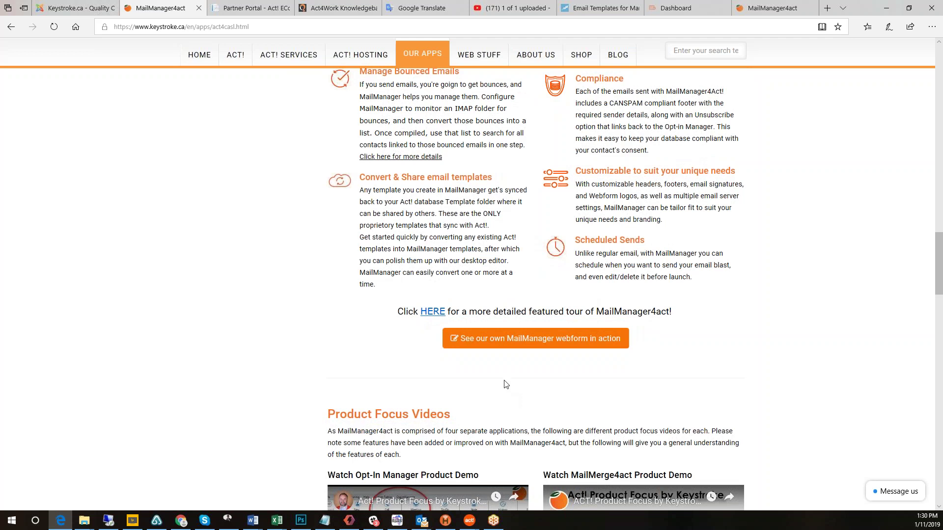
{"action": "left_click", "coordinate": [432, 315]}
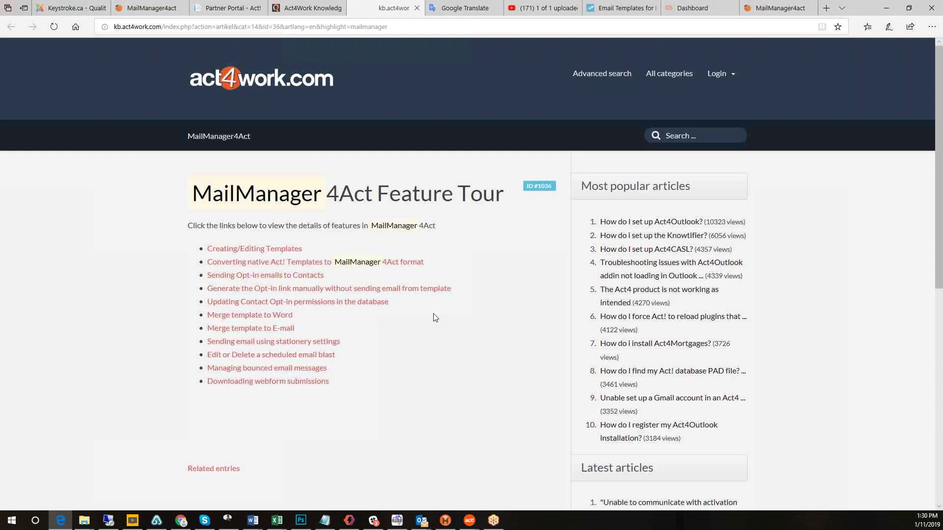
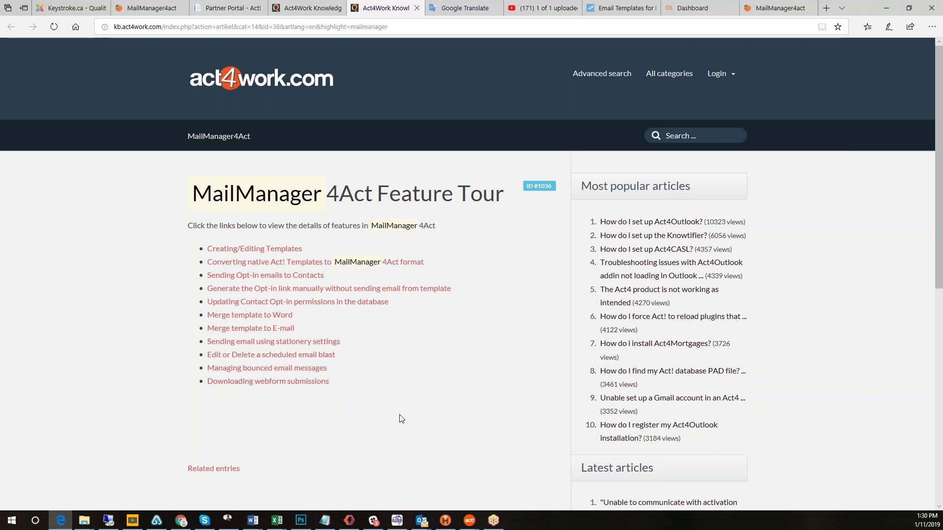
Return to the MailManager4act product page and launch the 'See our own MailManager webform in action' demo.
{"action": "left_click", "coordinate": [171, 14]}
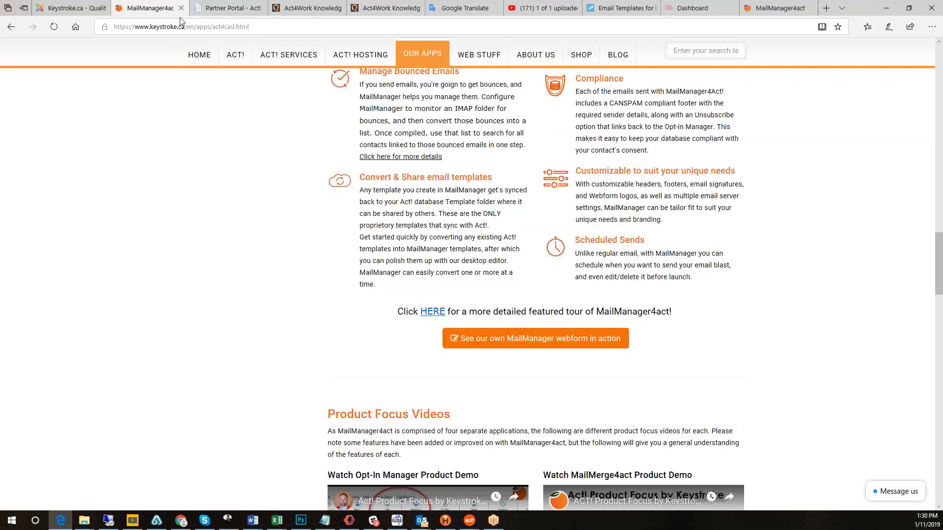
{"action": "left_click", "coordinate": [540, 344]}
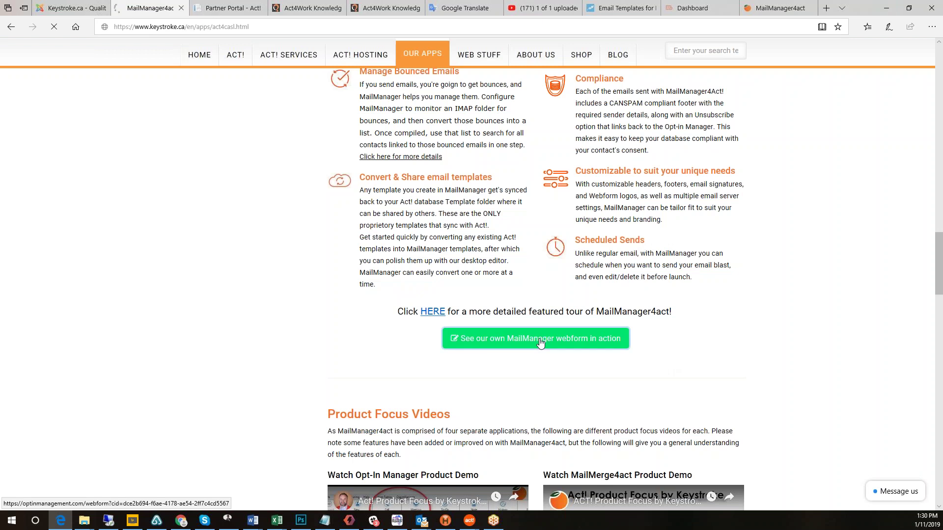
Scroll through the blank opt-in webform to review its fields, reCAPTCHA and Submit button.
{"action": "scroll", "coordinate": [599, 316], "scroll_direction": "down", "scroll_amount": 3}
{"action": "scroll", "coordinate": [599, 317], "scroll_direction": "up", "scroll_amount": 4}
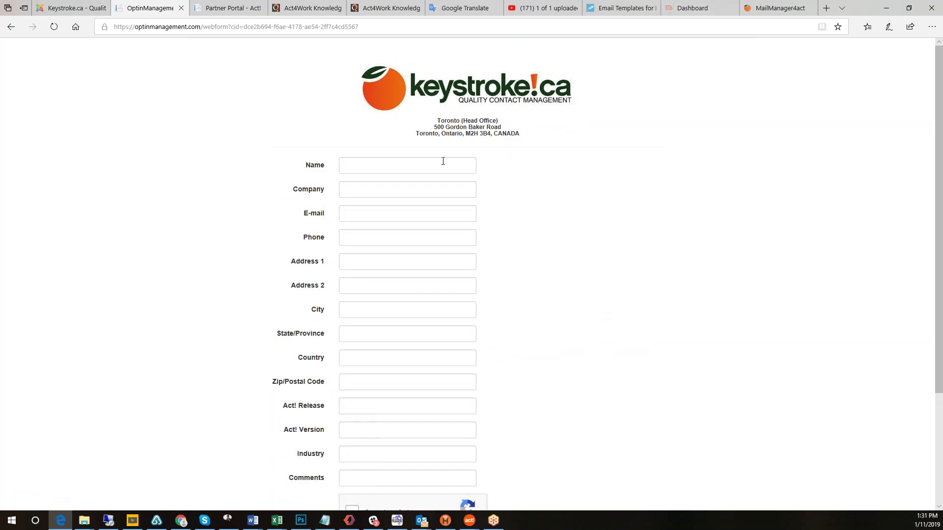
{"action": "scroll", "coordinate": [569, 263], "scroll_direction": "down", "scroll_amount": 3}
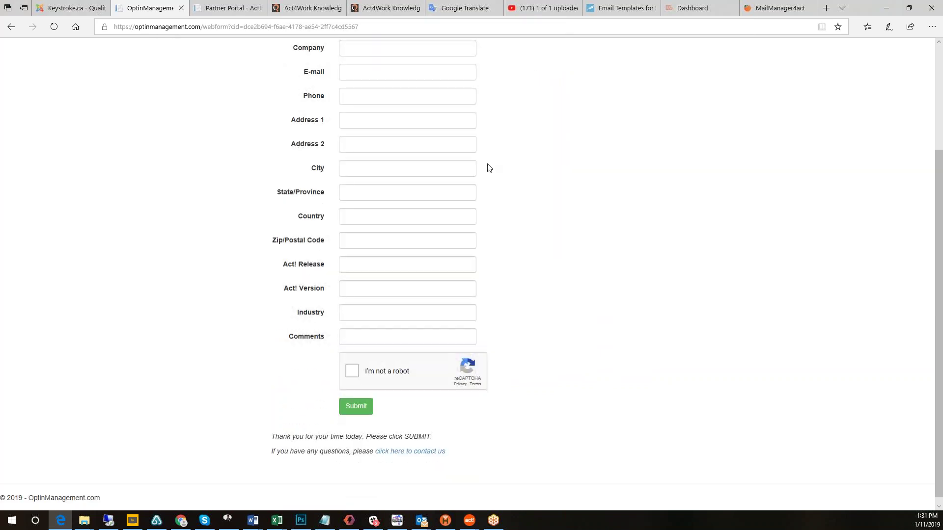
{"action": "scroll", "coordinate": [566, 266], "scroll_direction": "up", "scroll_amount": 3}
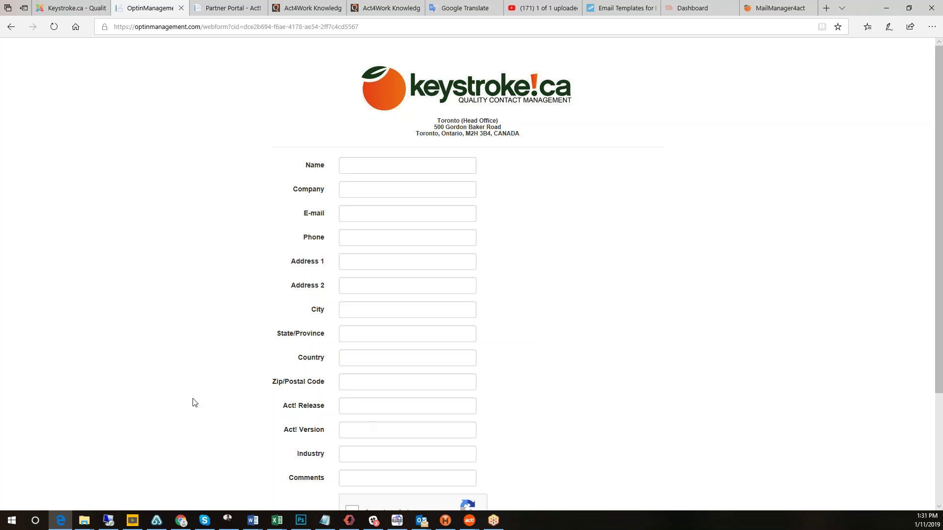
{"action": "scroll", "coordinate": [574, 384], "scroll_direction": "down", "scroll_amount": 3}
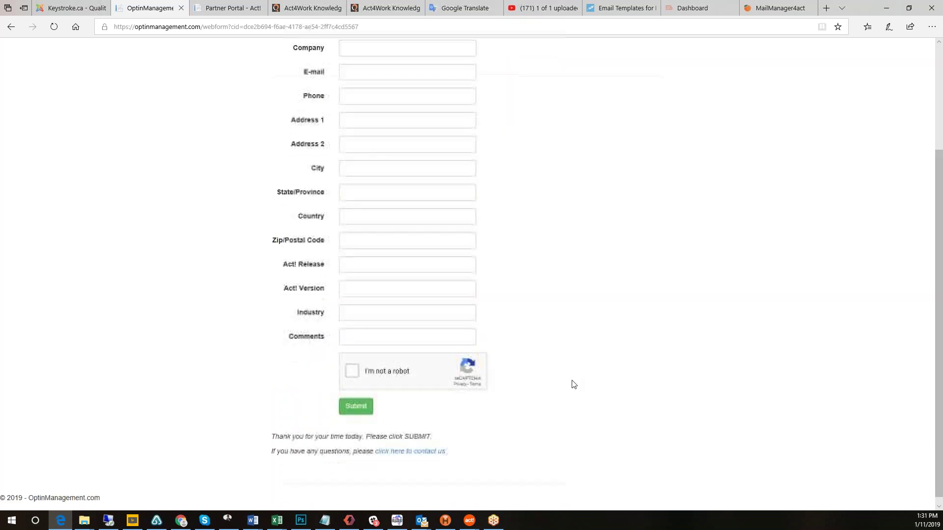
{"action": "scroll", "coordinate": [571, 383], "scroll_direction": "up", "scroll_amount": 2}
Fill in a test contact's name, company, e-mail address and phone number on the webform.
{"action": "left_click", "coordinate": [364, 95]}
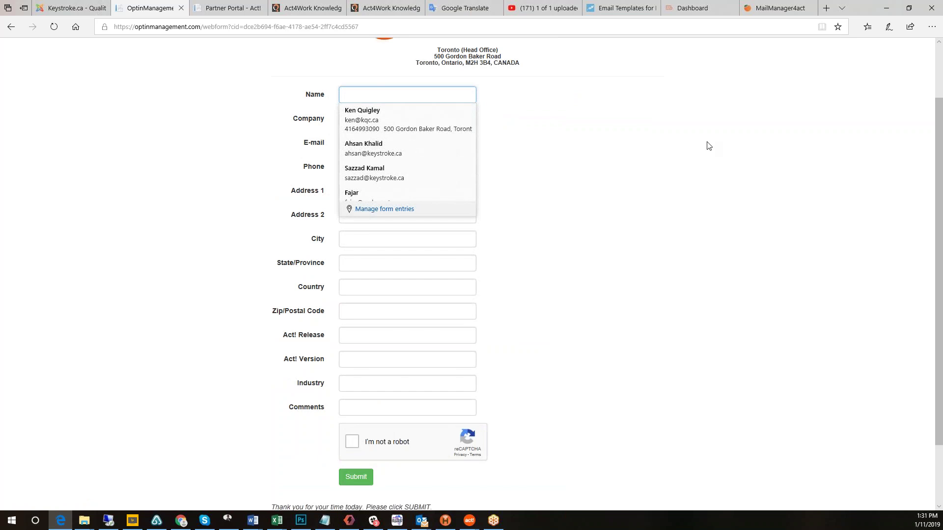
{"action": "type", "text": "K"}
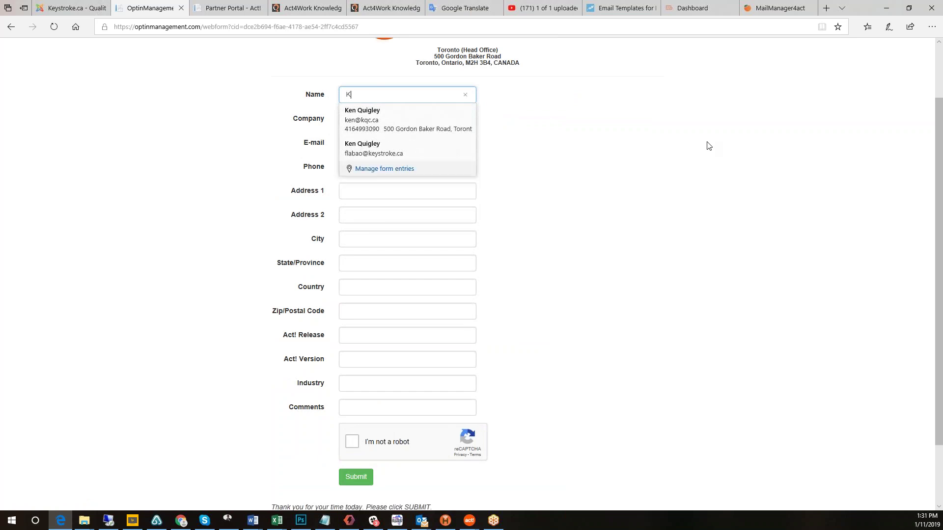
{"action": "type", "text": "en Testing"}
{"action": "key", "text": "Tab"}
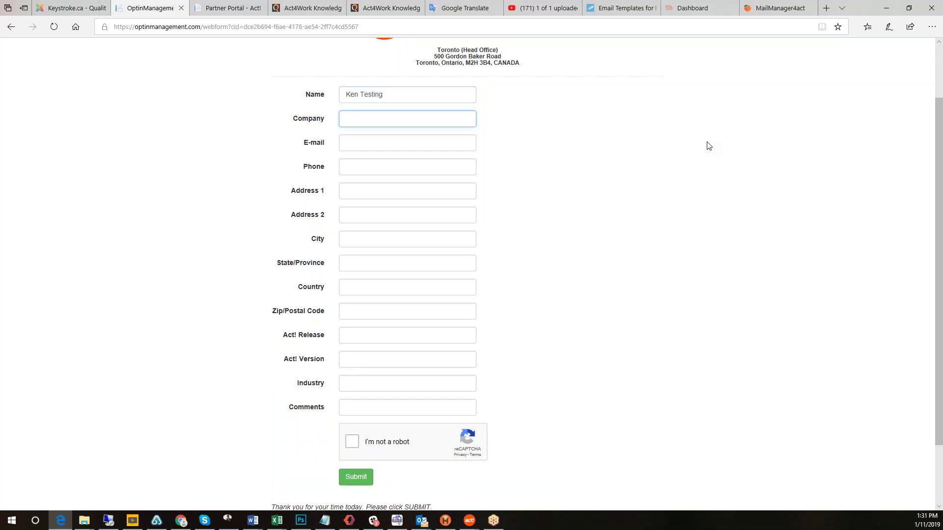
{"action": "type", "text": "K"}
{"action": "type", "text": "ABC Inc"}
{"action": "key", "text": "Tab"}
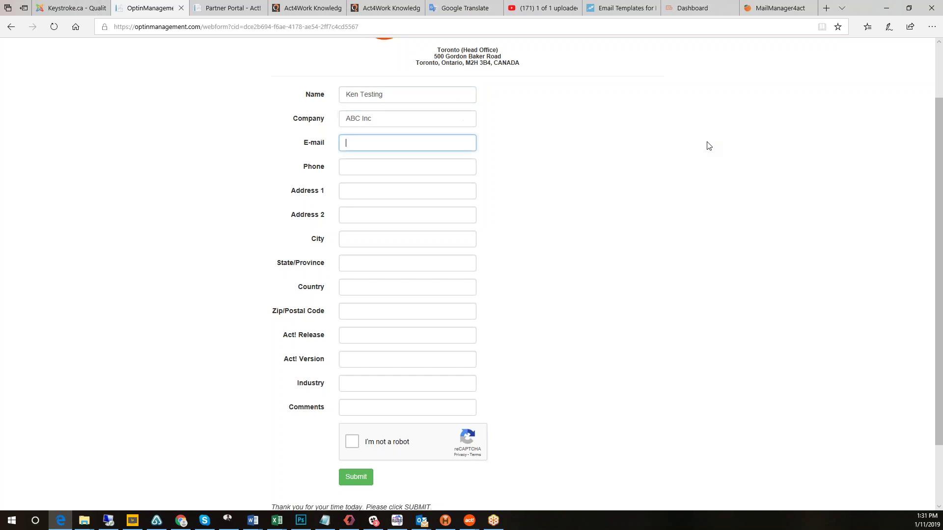
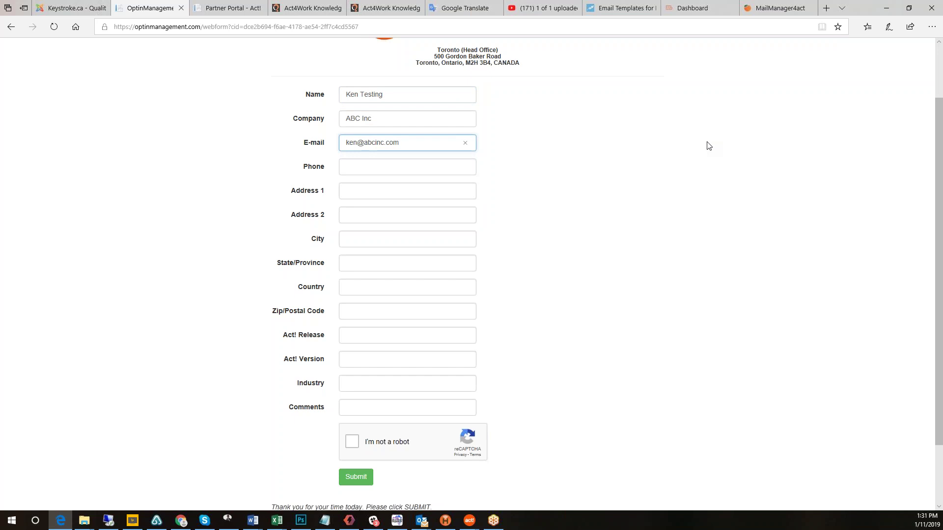
{"action": "key", "text": "Tab"}
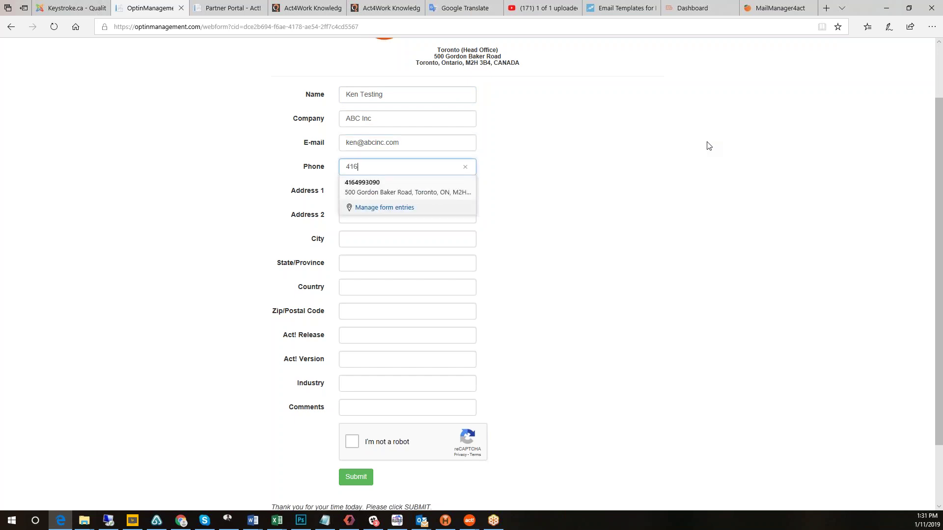
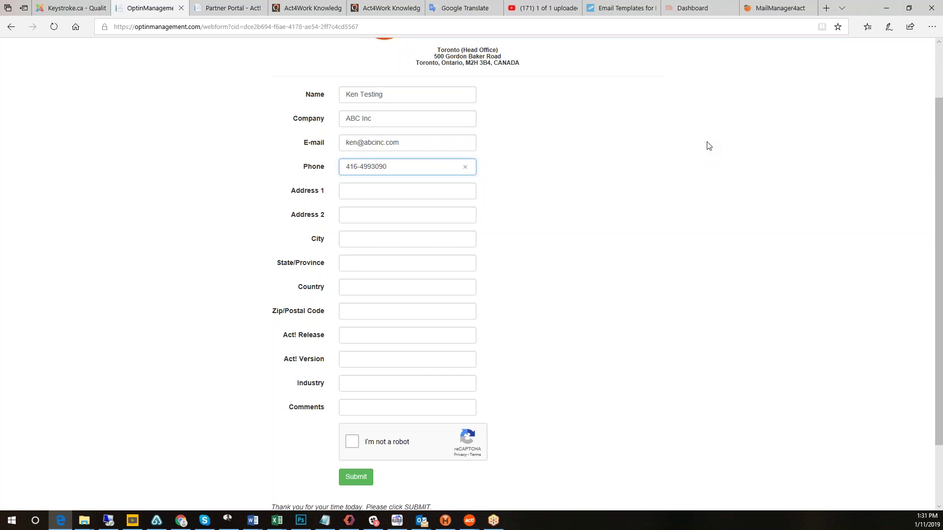
{"action": "key", "text": "Tab"}
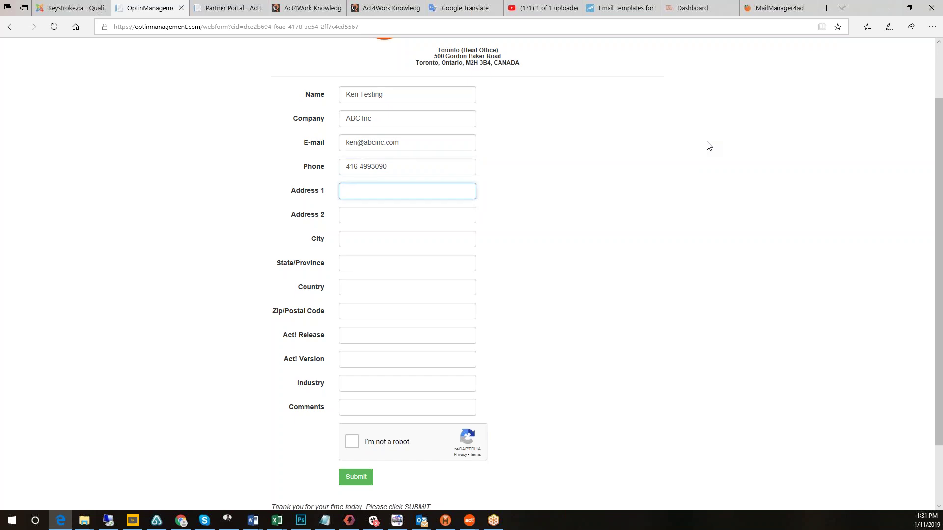
{"action": "type", "text": "59"}
{"action": "key", "text": "BackSpace"}
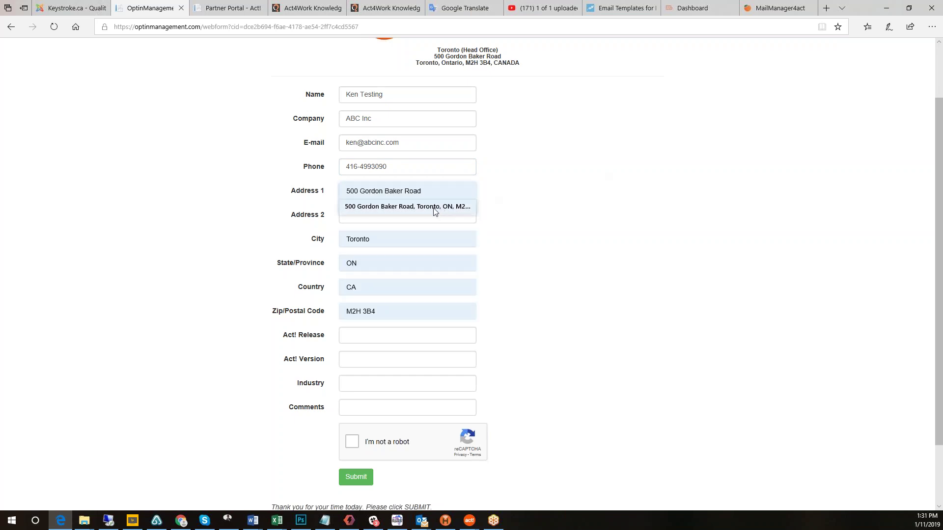
Autofill the address, pass the reCAPTCHA, submit the form, then return to Act! Premium.
{"action": "left_click", "coordinate": [434, 211]}
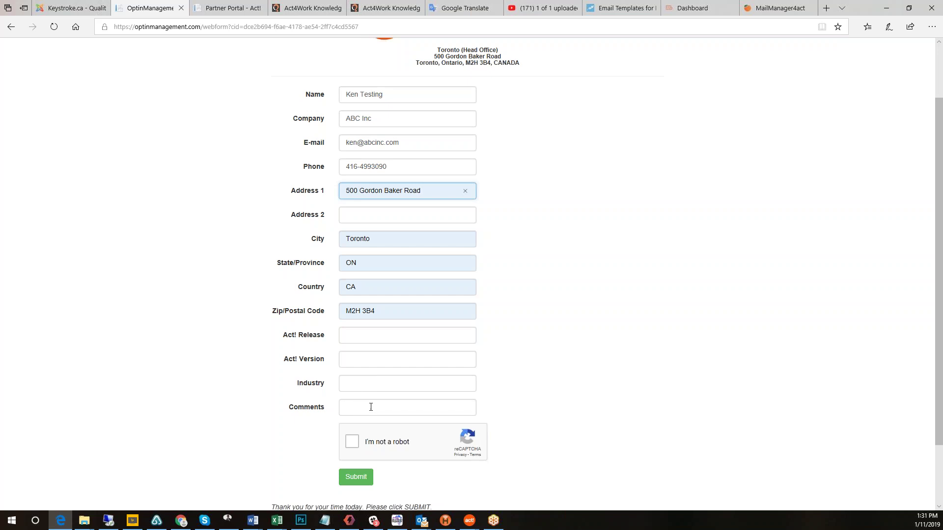
{"action": "left_click", "coordinate": [428, 442]}
{"action": "left_click", "coordinate": [354, 443]}
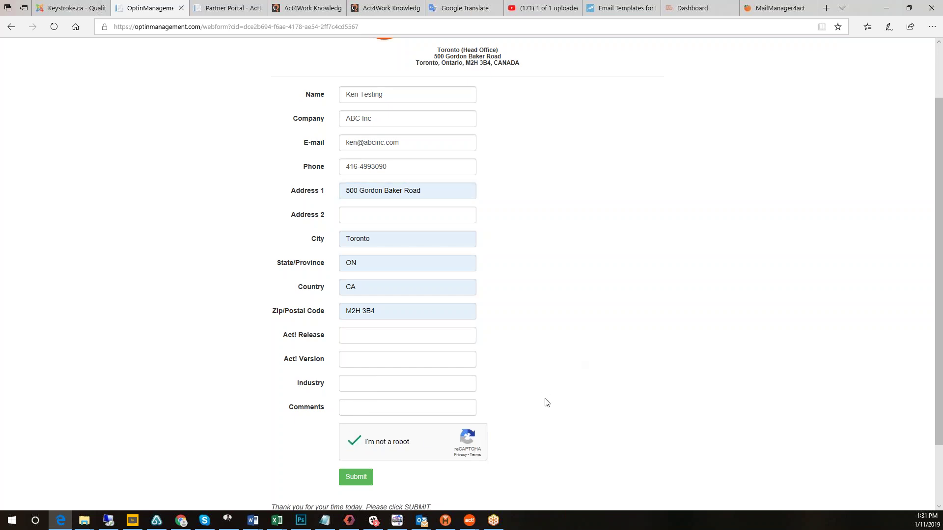
{"action": "scroll", "coordinate": [543, 409], "scroll_direction": "down", "scroll_amount": 2}
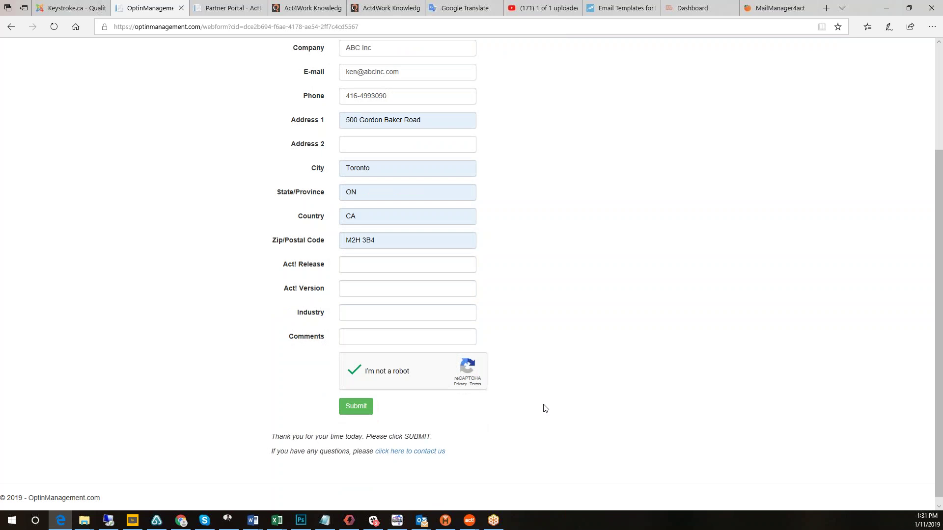
{"action": "left_click", "coordinate": [354, 408]}
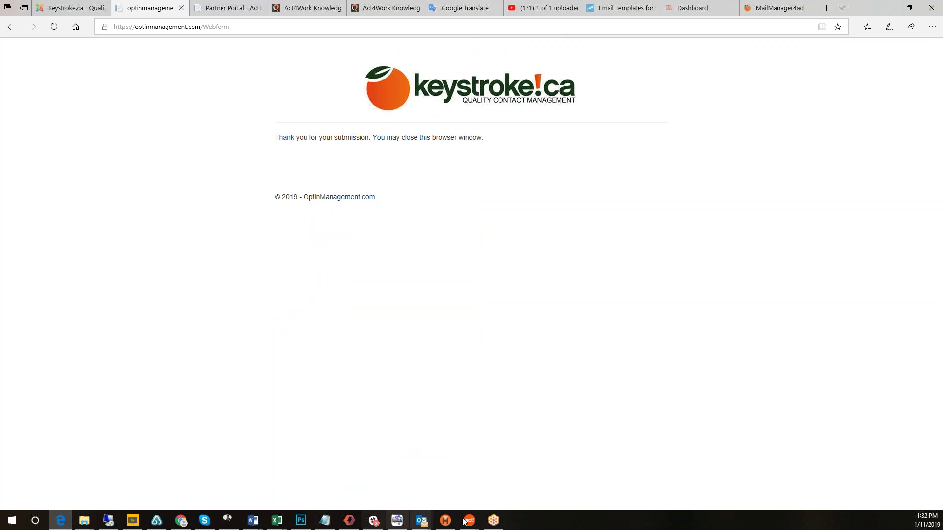
{"action": "mouse_move", "coordinate": [469, 523]}
{"action": "left_click", "coordinate": [441, 491]}
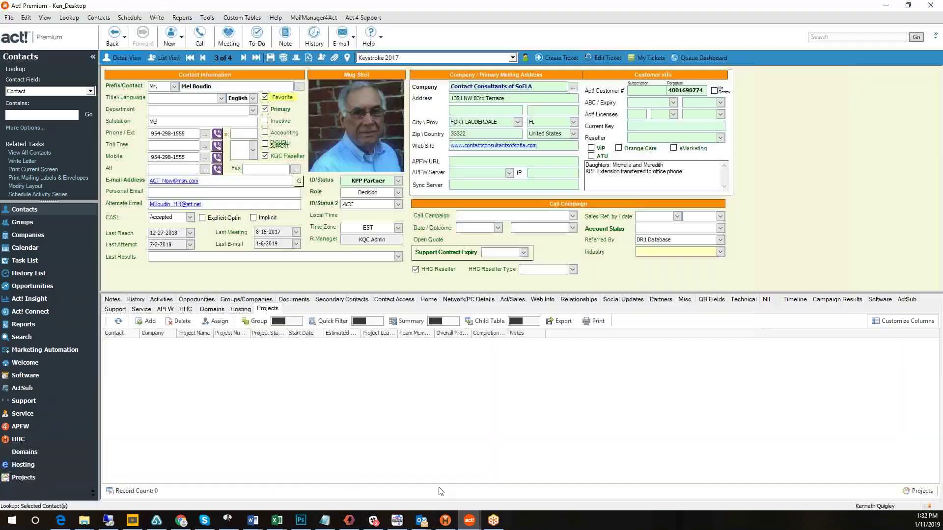
Download the webform submissions via MailManager4Act > Webforms and look up the 1 added contact.
{"action": "left_click", "coordinate": [308, 19]}
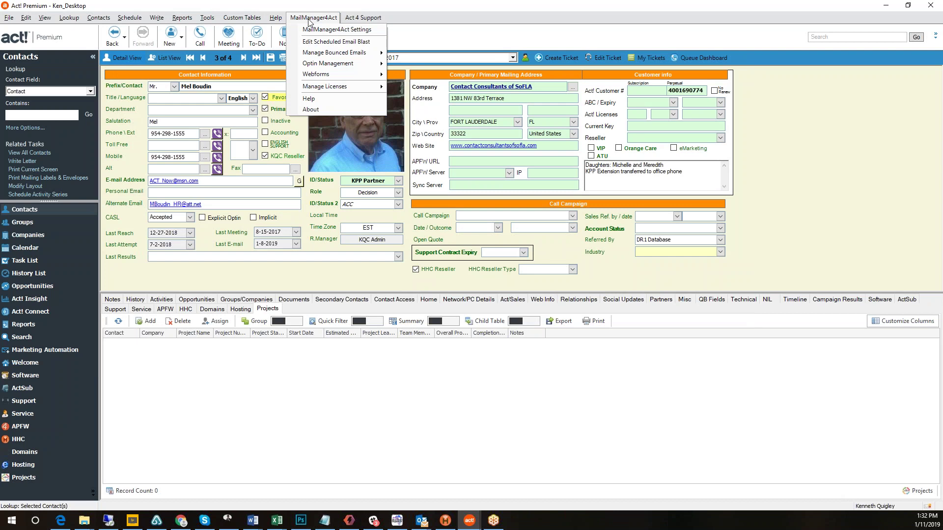
{"action": "mouse_move", "coordinate": [324, 74]}
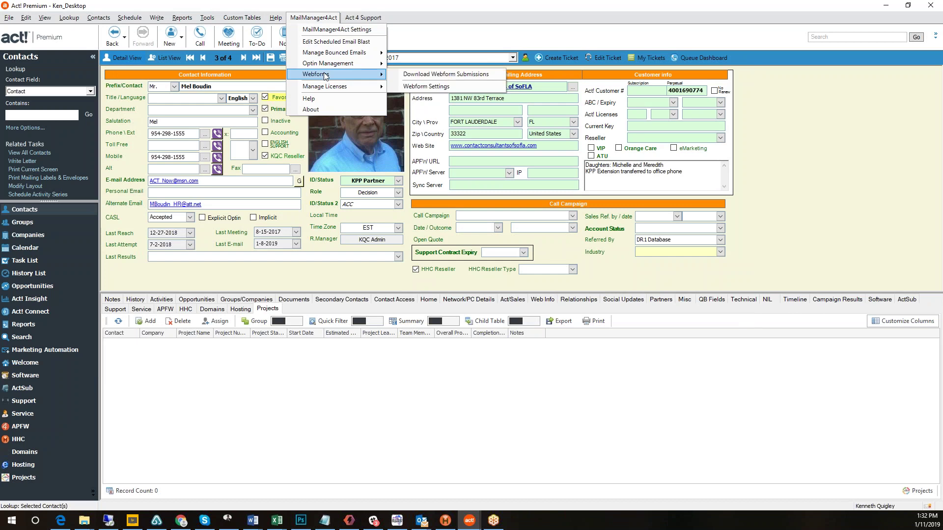
{"action": "left_click", "coordinate": [434, 76]}
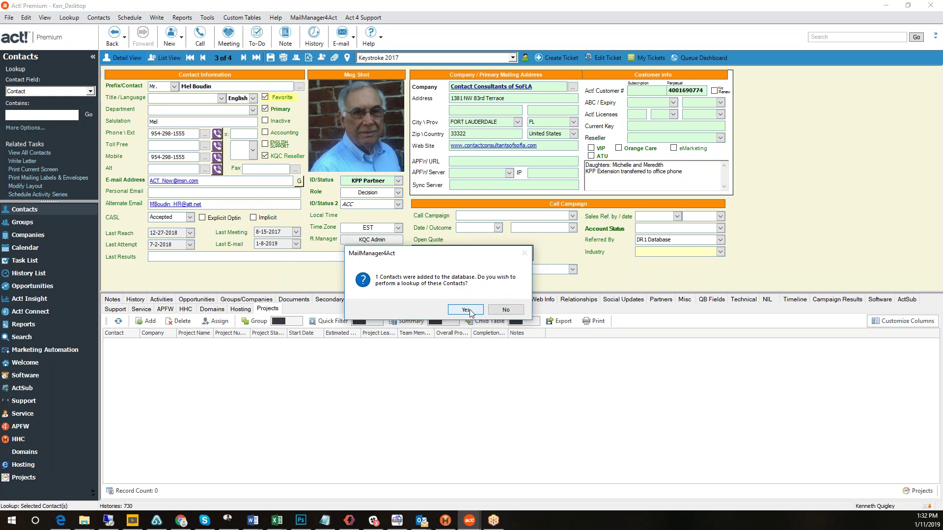
{"action": "left_click", "coordinate": [466, 310]}
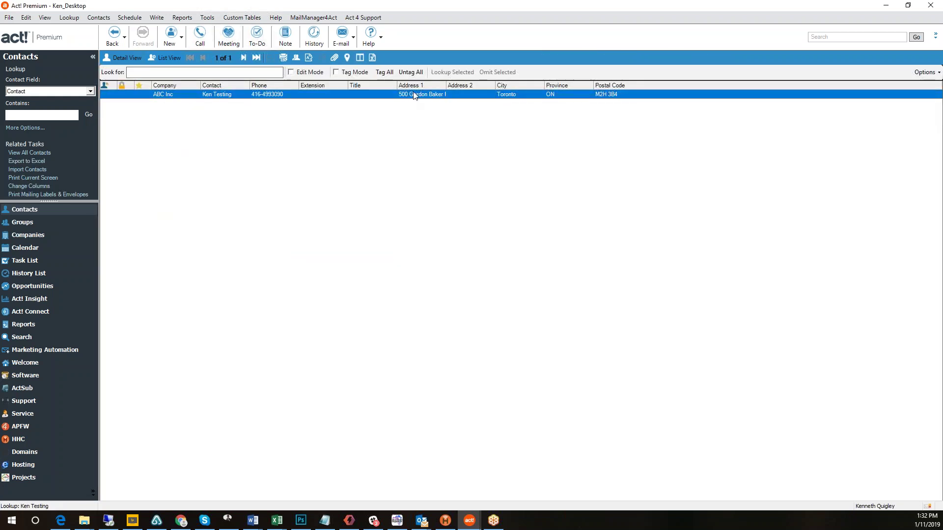
Open the ABC Inc contact from the lookup list in Detail View.
{"action": "double_click", "coordinate": [414, 96]}
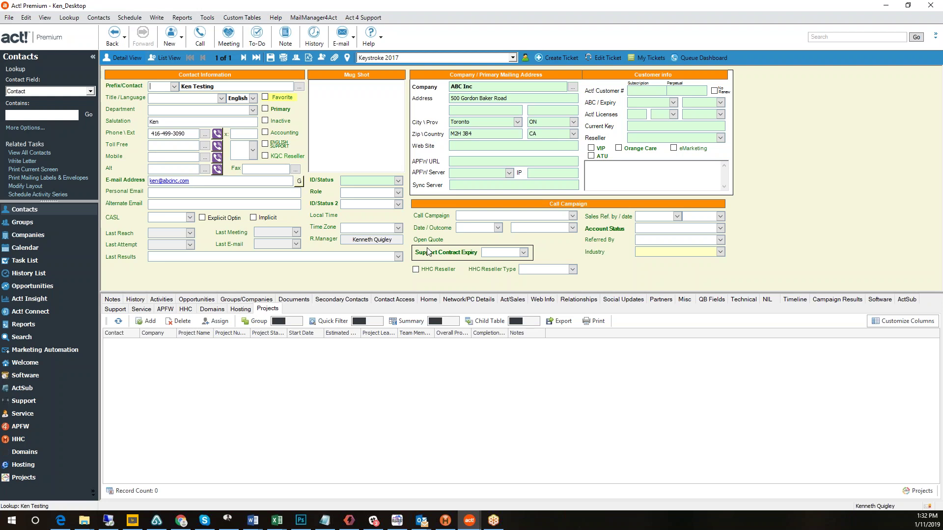
{"action": "left_click", "coordinate": [308, 20]}
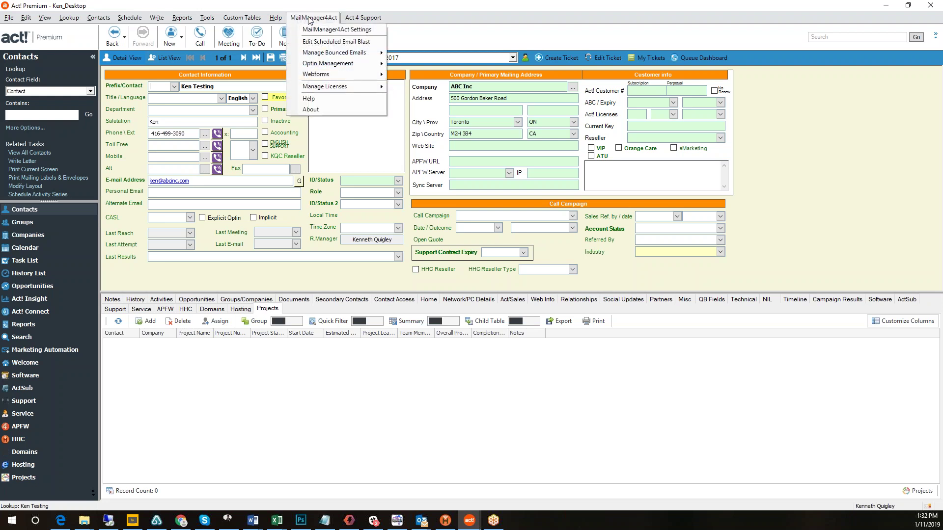
{"action": "mouse_move", "coordinate": [313, 74]}
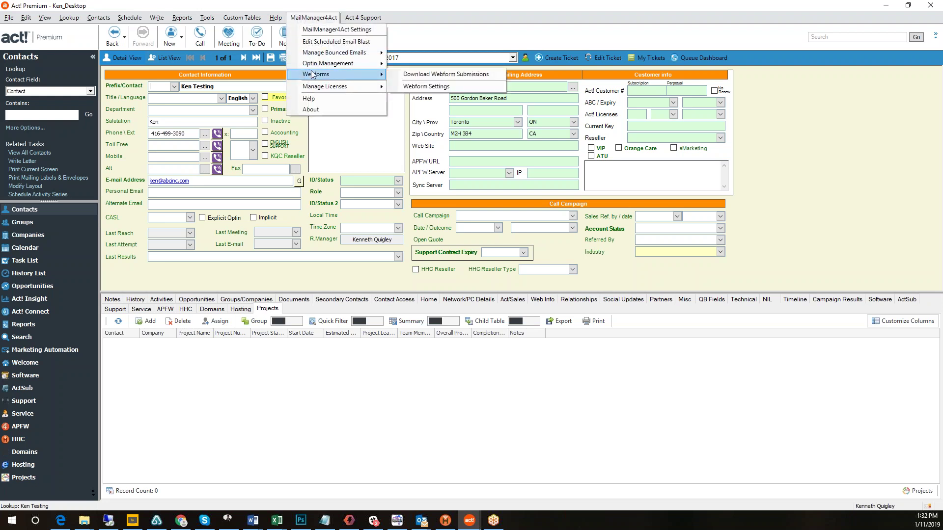
{"action": "left_click", "coordinate": [446, 87]}
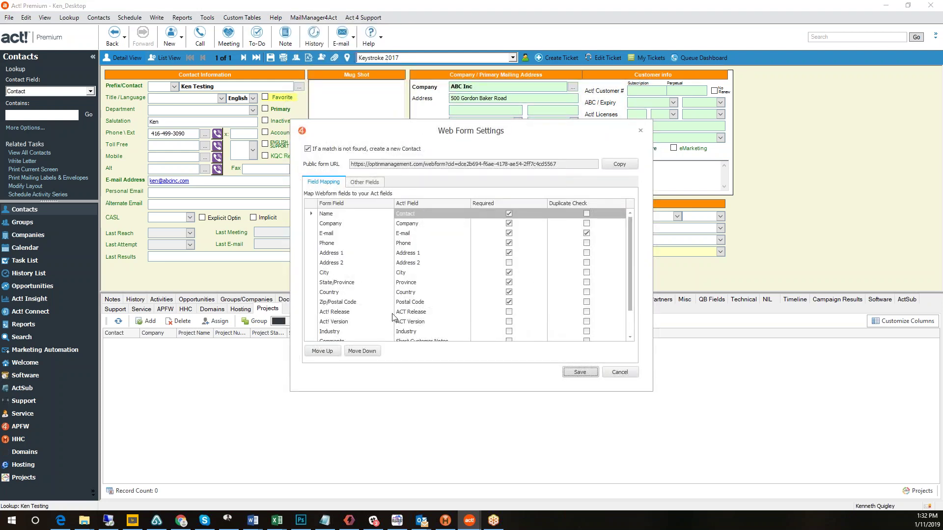
{"action": "scroll", "coordinate": [489, 280], "scroll_direction": "down", "scroll_amount": 1}
{"action": "scroll", "coordinate": [435, 280], "scroll_direction": "down", "scroll_amount": 1}
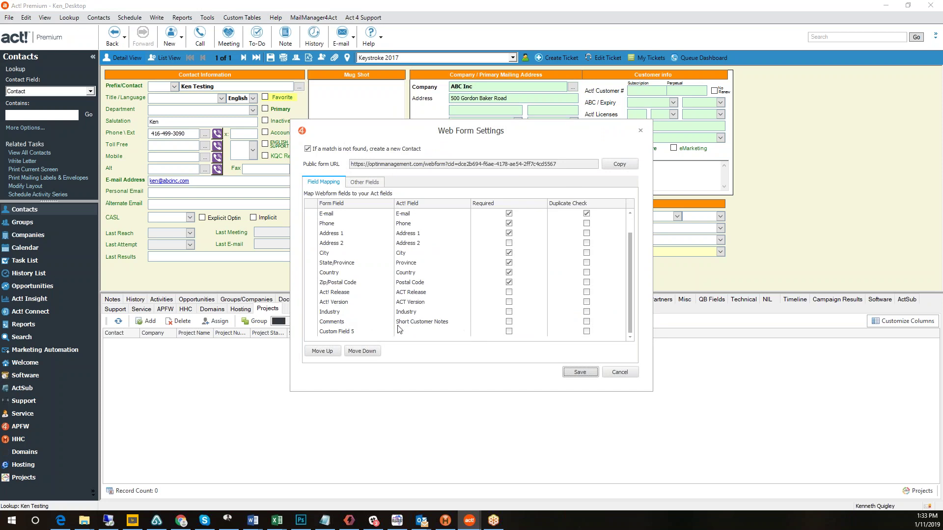
{"action": "left_click", "coordinate": [362, 183]}
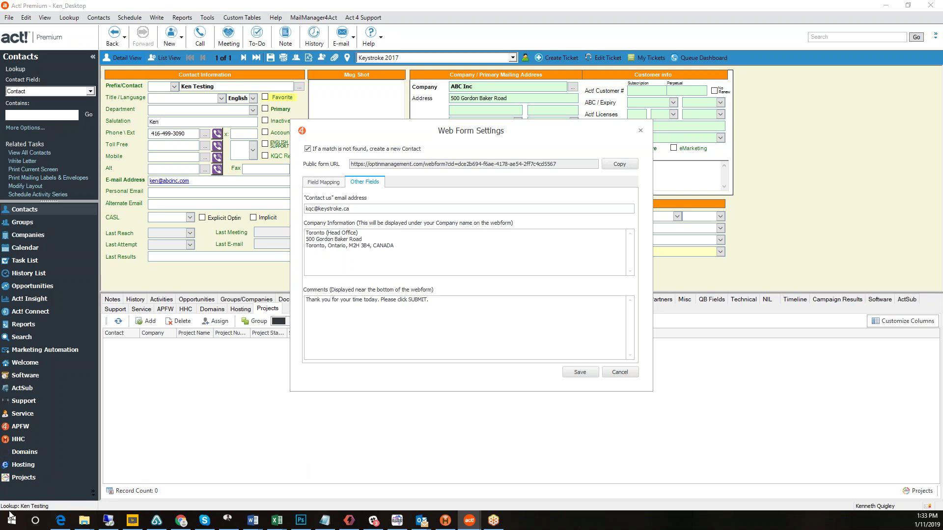
{"action": "key", "text": "F10"}
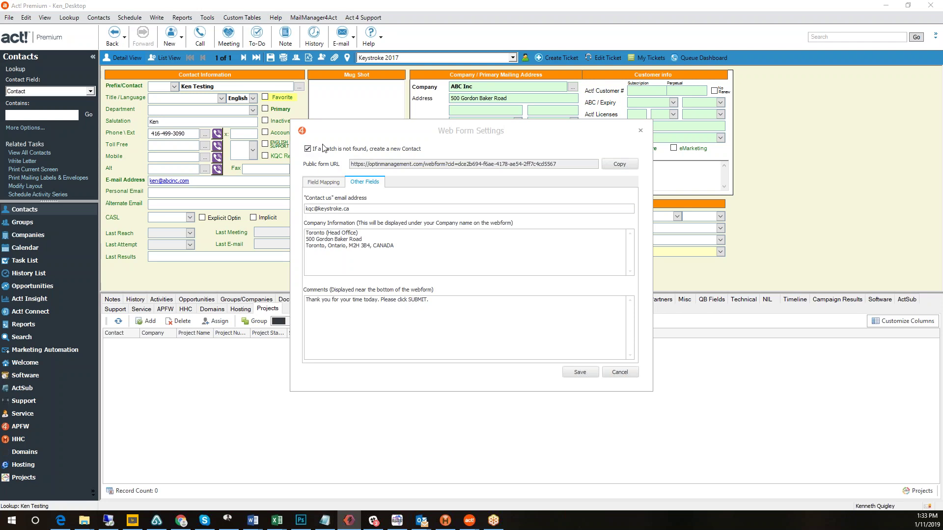
{"action": "left_click", "coordinate": [619, 374]}
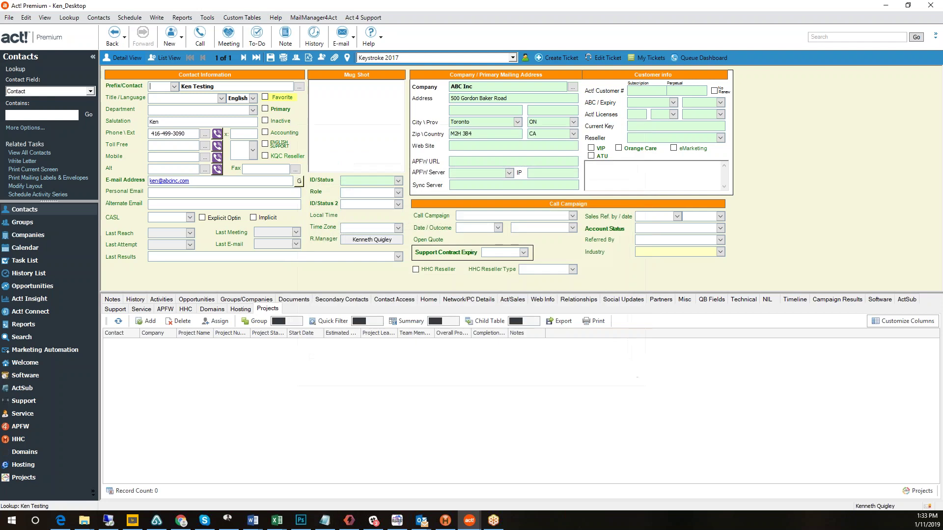
{"action": "left_click", "coordinate": [313, 18]}
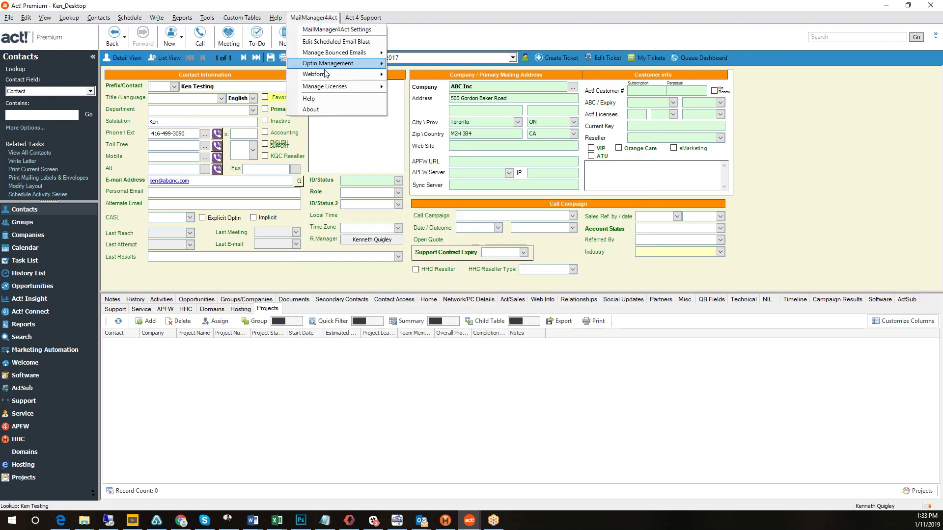
{"action": "mouse_move", "coordinate": [325, 91]}
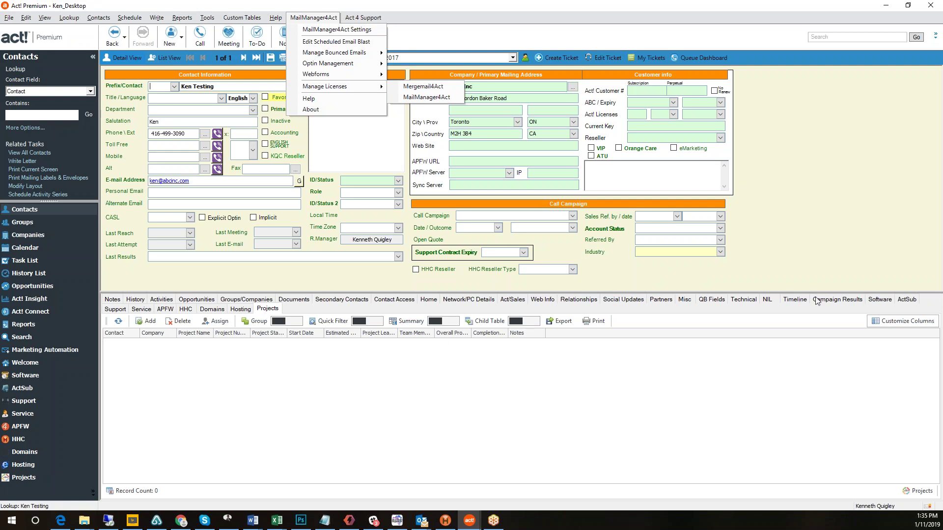
{"action": "left_click", "coordinate": [836, 298]}
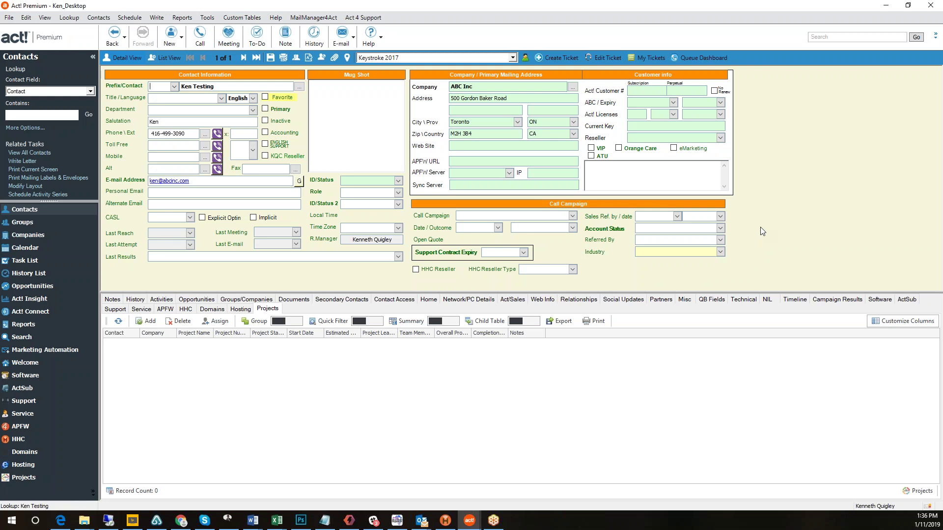
Switch from Act! to the OptinManagement thank-you page in Edge with Alt+Tab.
{"action": "key", "text": "alt+Tab"}
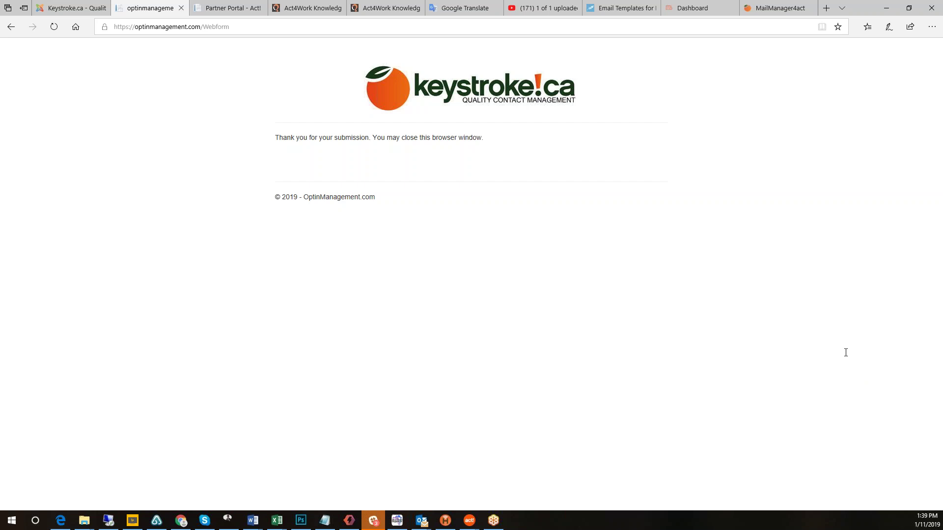
{"action": "mouse_move", "coordinate": [380, 527]}
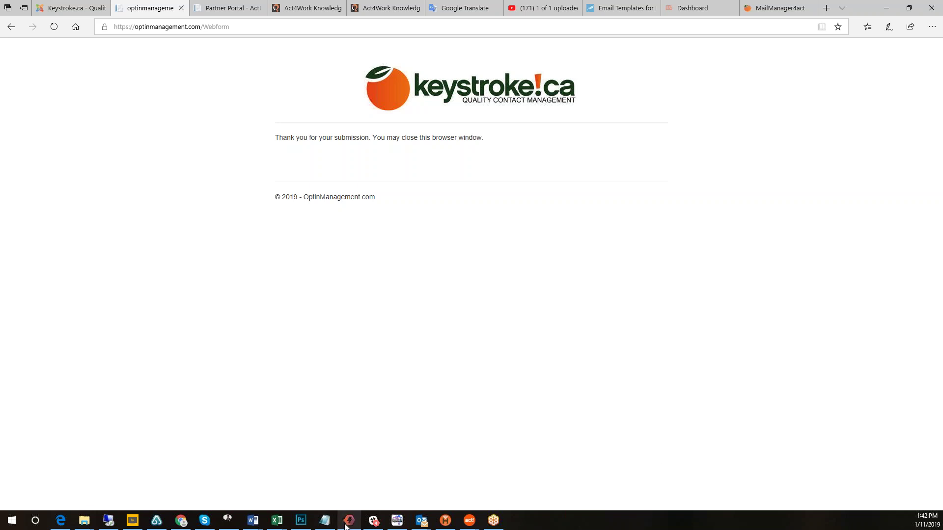
{"action": "mouse_move", "coordinate": [470, 521]}
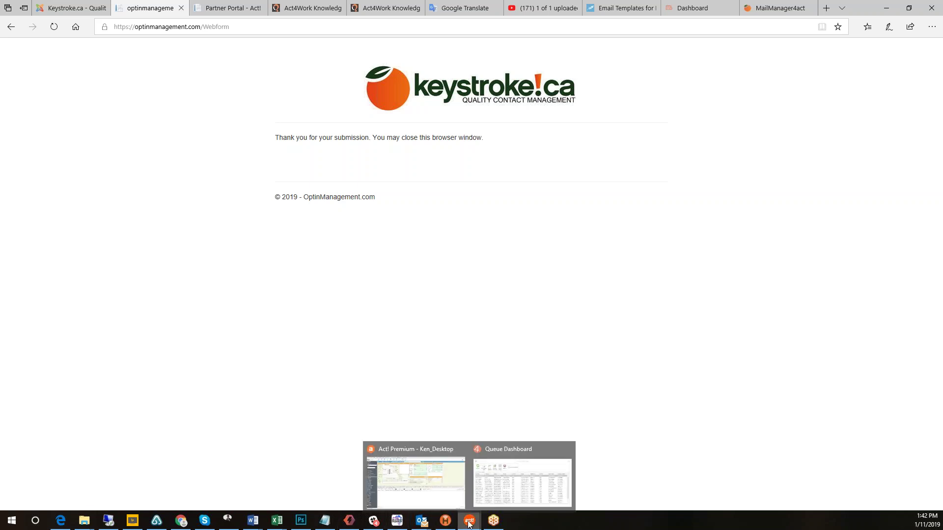
Start a blank template from Write > MailManager4Act > Create/Edit Templates and maximize the Template Editor.
{"action": "left_click", "coordinate": [434, 489]}
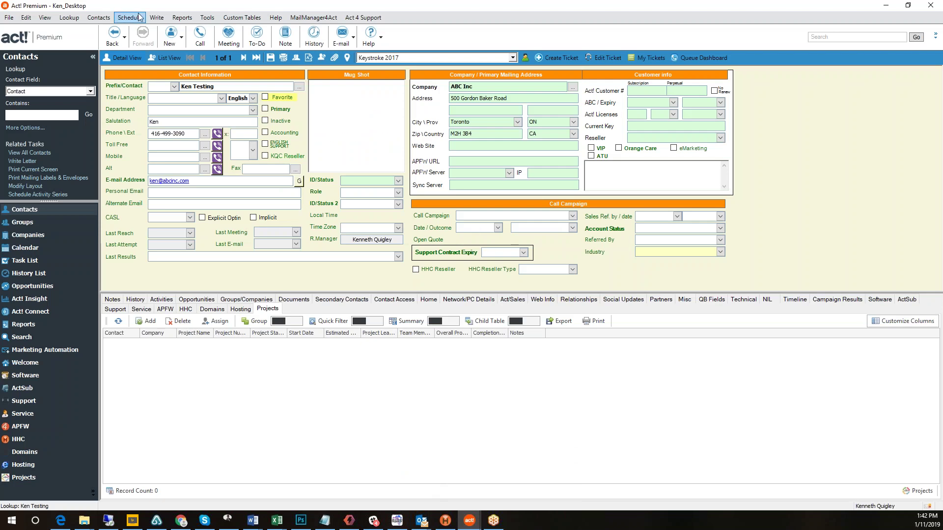
{"action": "left_click", "coordinate": [158, 20]}
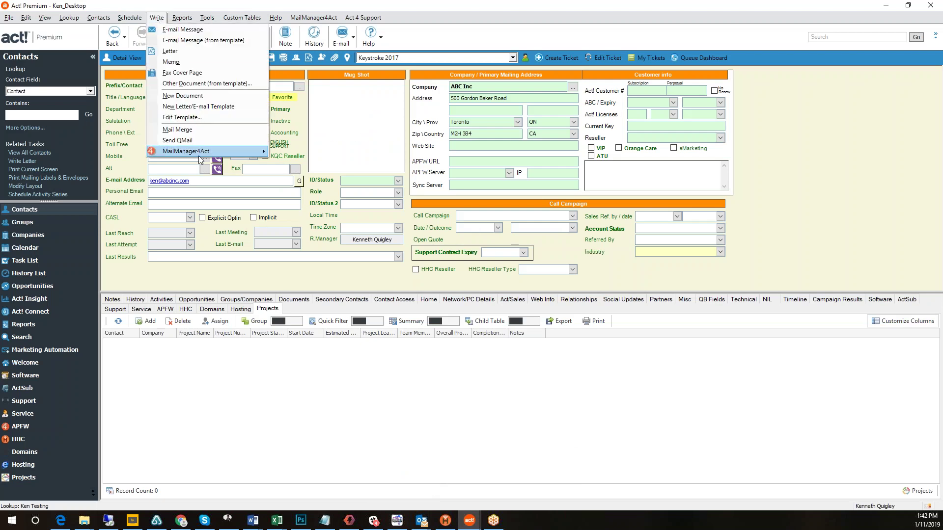
{"action": "mouse_move", "coordinate": [199, 155]}
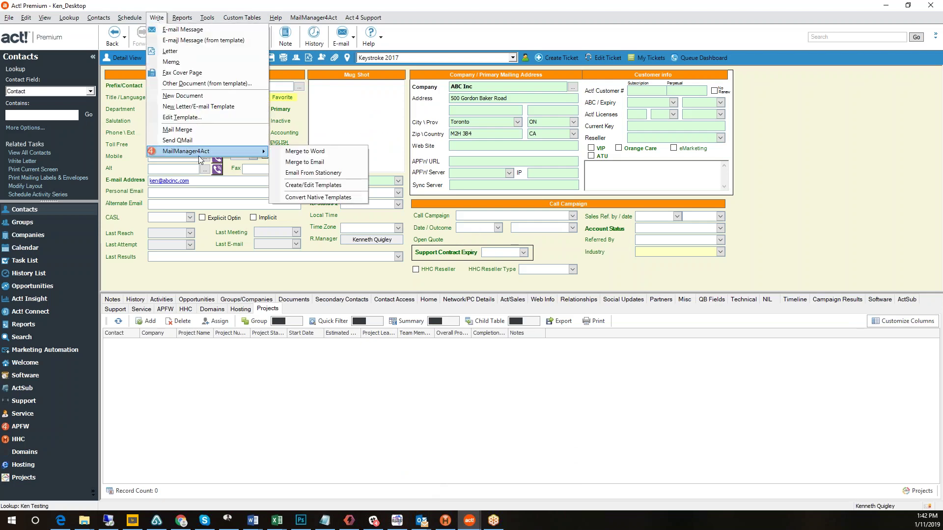
{"action": "left_click", "coordinate": [334, 188]}
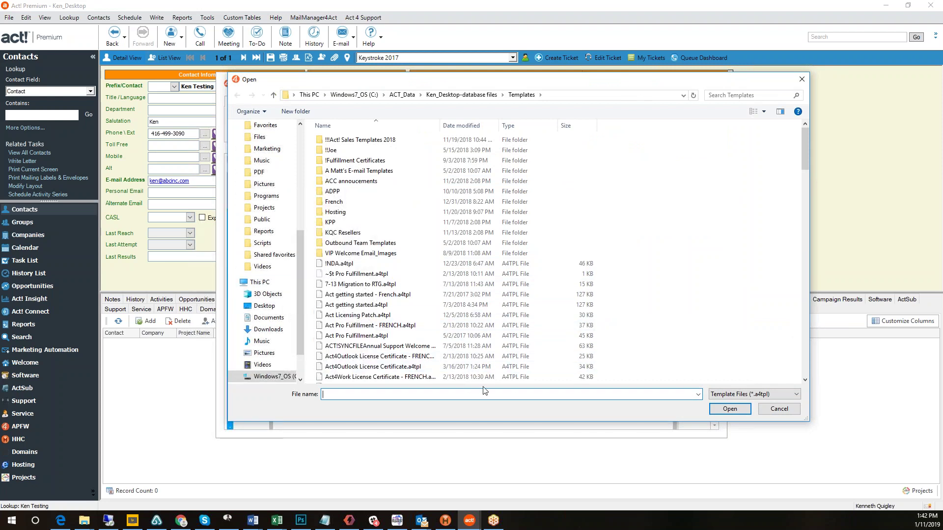
{"action": "left_click", "coordinate": [779, 410]}
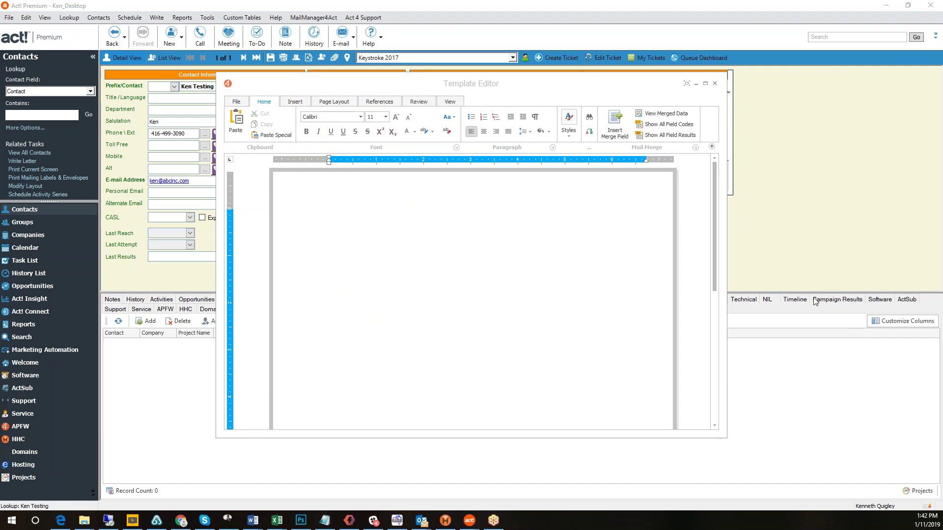
{"action": "double_click", "coordinate": [503, 83]}
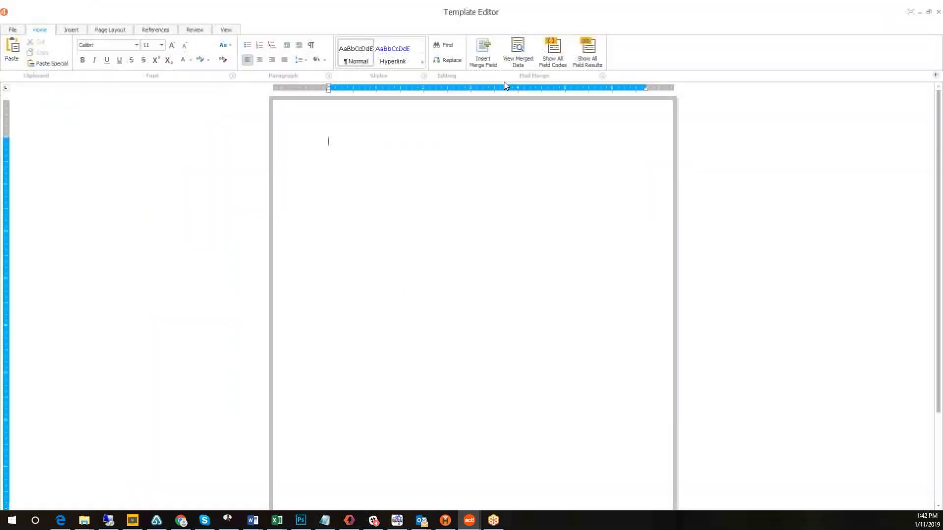
Show the Template Editor's File commands for new, open, import HTML, save and print.
{"action": "left_click", "coordinate": [13, 30]}
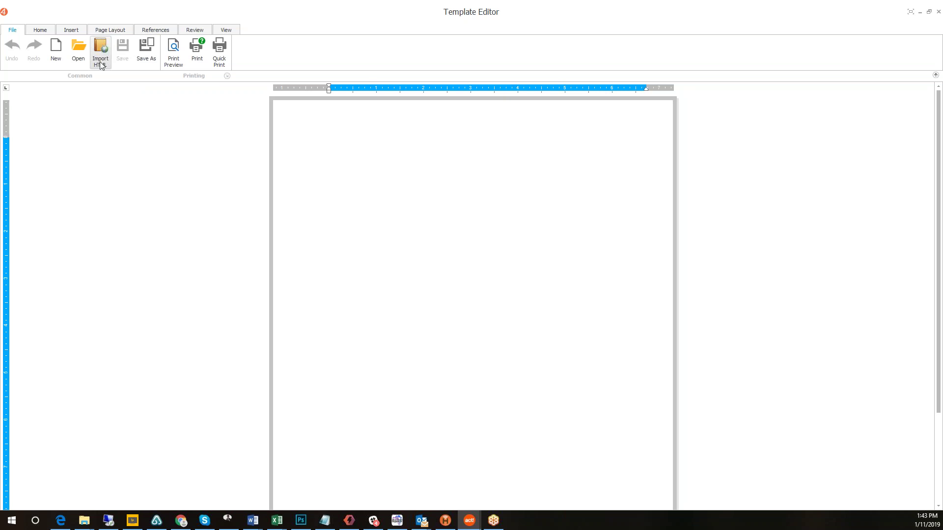
Open VIP Welcome Email.html in the Template Editor using the HTML Files (*.html) filter.
{"action": "left_click", "coordinate": [78, 48]}
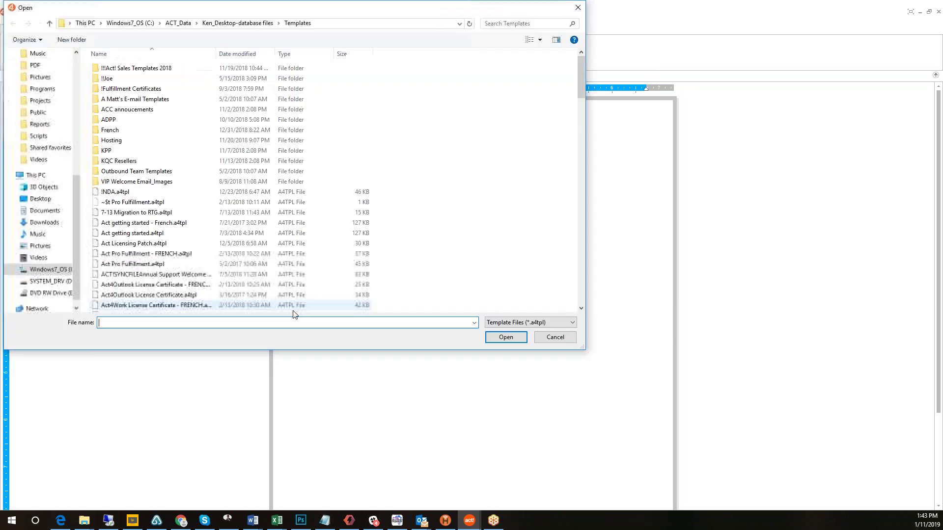
{"action": "left_click", "coordinate": [572, 323]}
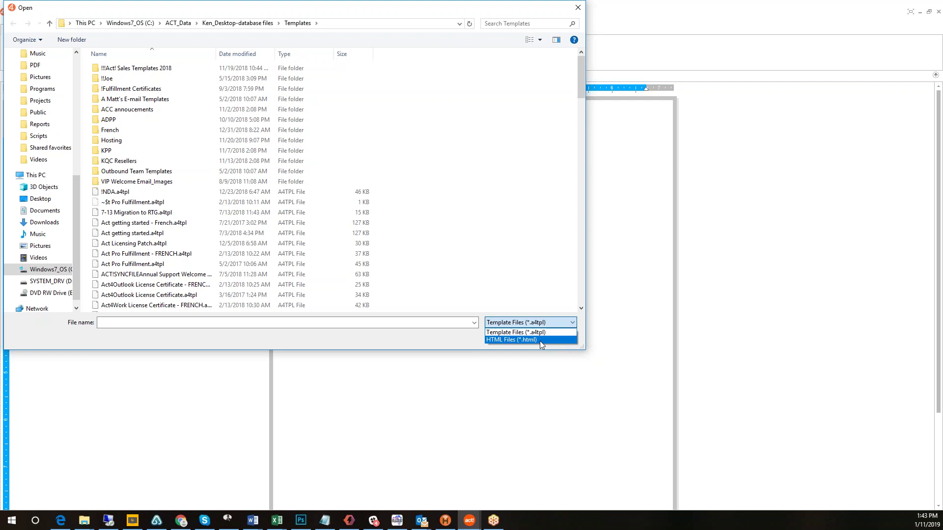
{"action": "left_click", "coordinate": [541, 339]}
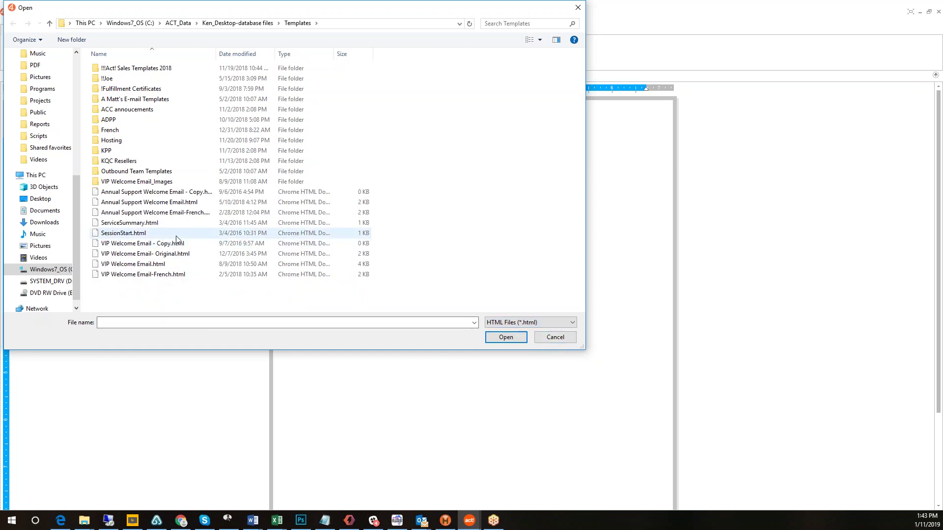
{"action": "double_click", "coordinate": [183, 266]}
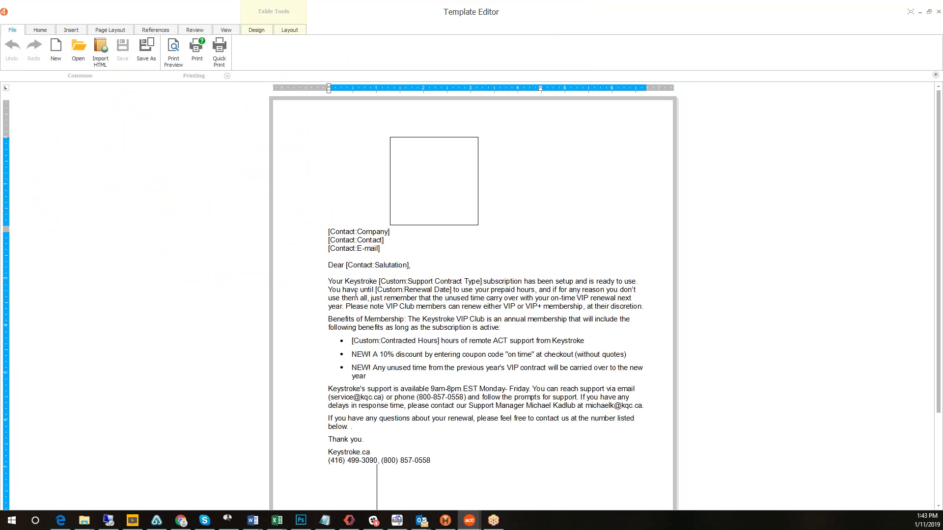
Scroll the VIP welcome letter, then bring up the Insert ribbon commands.
{"action": "scroll", "coordinate": [67, 31], "scroll_direction": "down", "scroll_amount": 1}
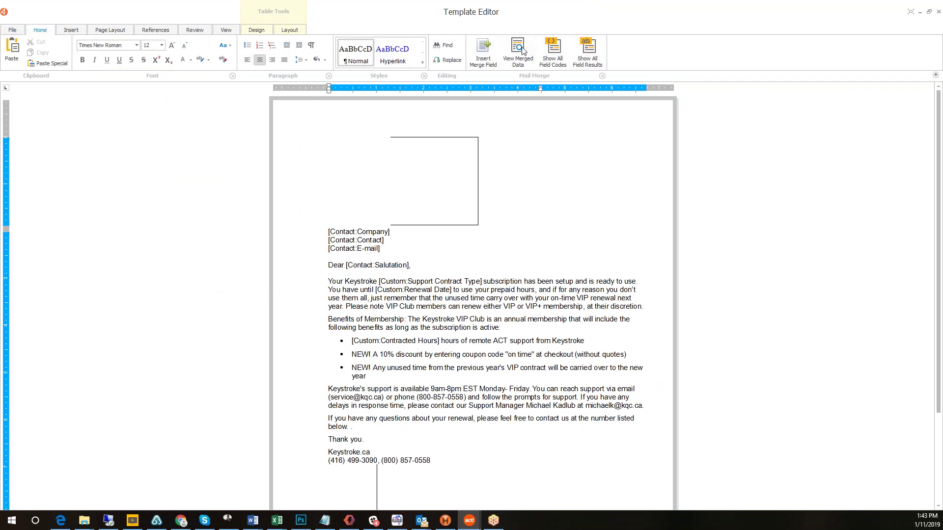
{"action": "left_click", "coordinate": [71, 30]}
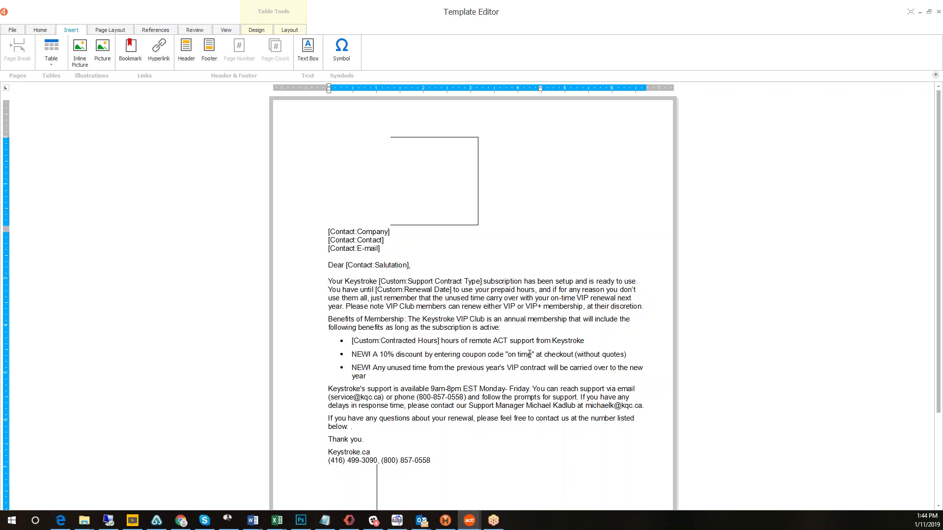
Browse the Page Layout, References, Review, View, Design and Layout command sets, then return to Home.
{"action": "left_click", "coordinate": [106, 31]}
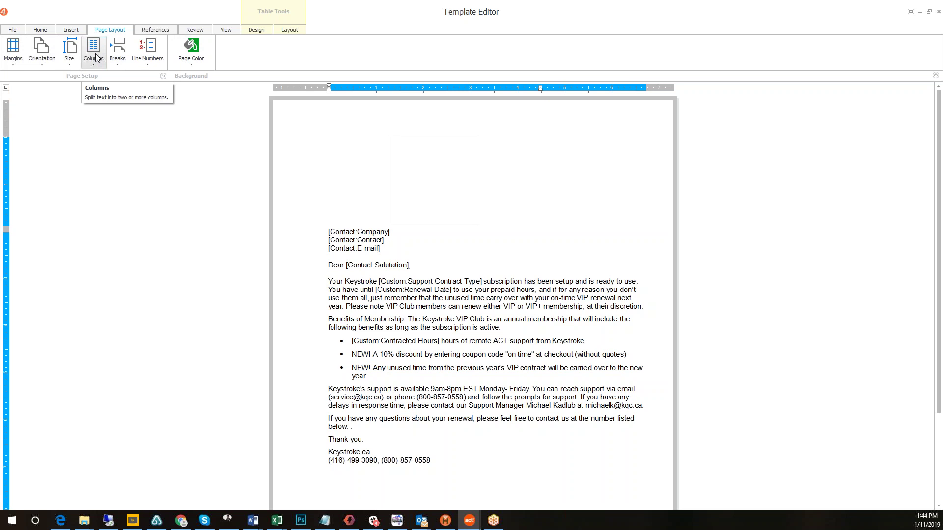
{"action": "left_click", "coordinate": [151, 34]}
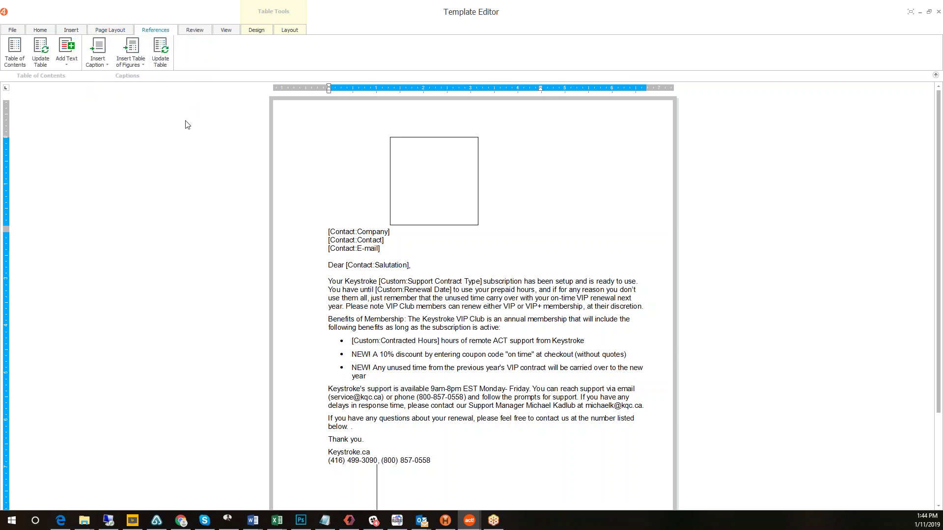
{"action": "left_click", "coordinate": [193, 30]}
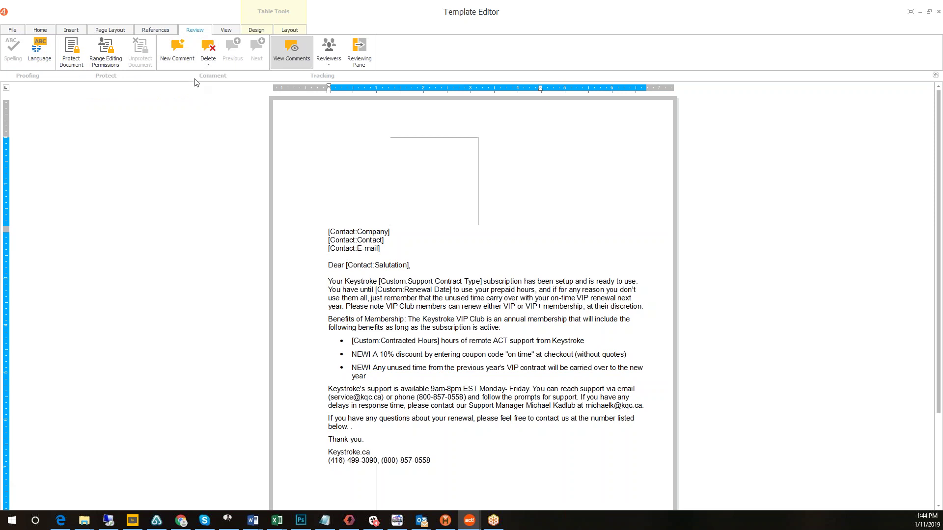
{"action": "left_click", "coordinate": [227, 31]}
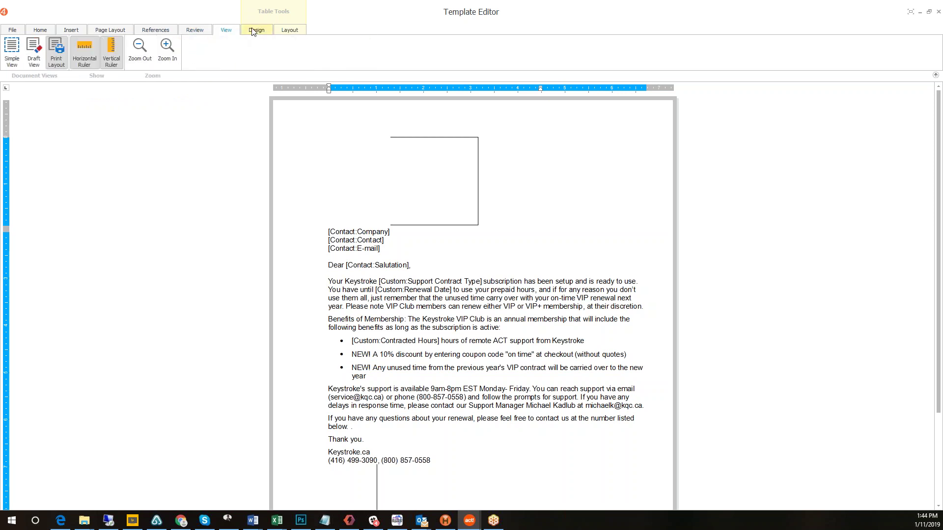
{"action": "left_click", "coordinate": [254, 31]}
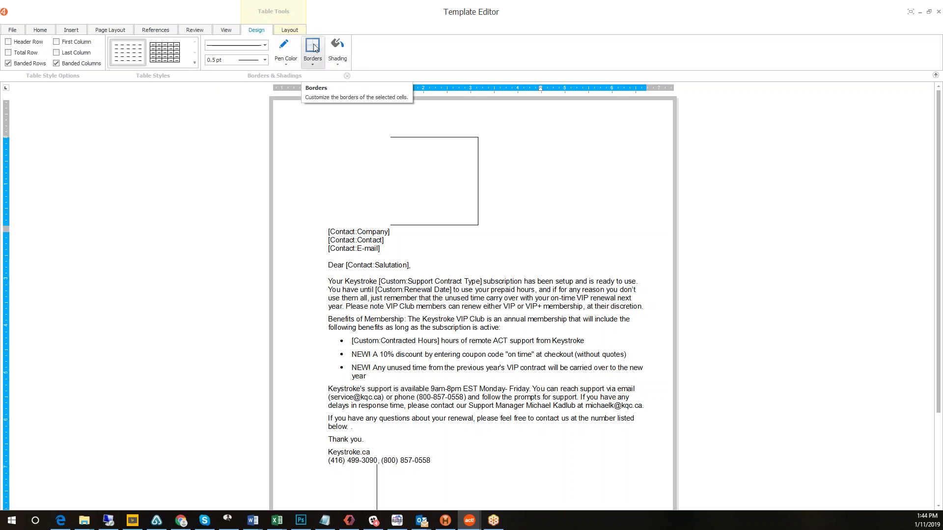
{"action": "left_click", "coordinate": [289, 31]}
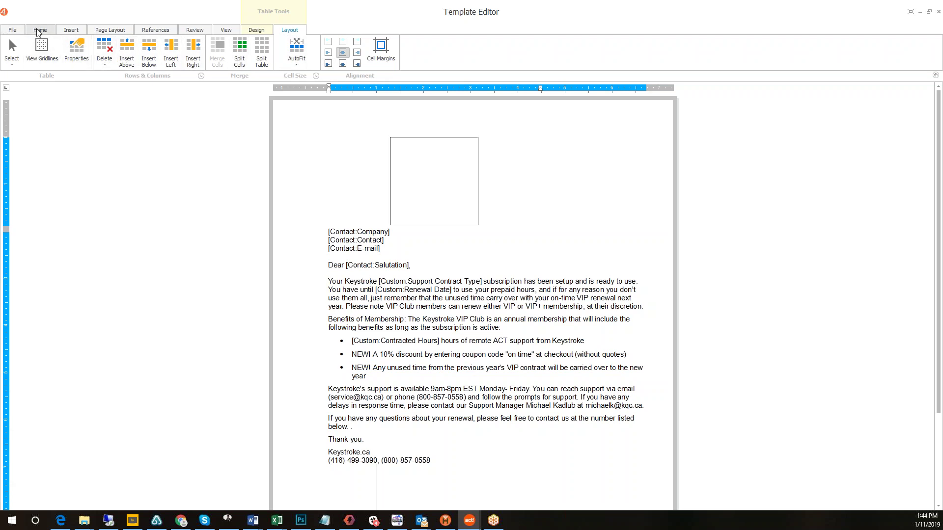
{"action": "left_click", "coordinate": [38, 31]}
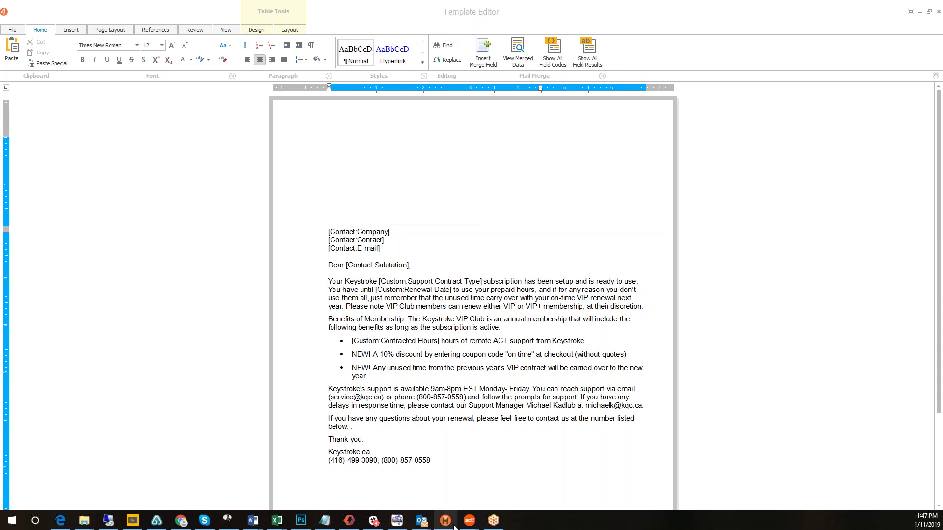
Review the VIP renewal letter template, from its merge fields to the Keystroke.ca signature block.
{"action": "mouse_move", "coordinate": [470, 523]}
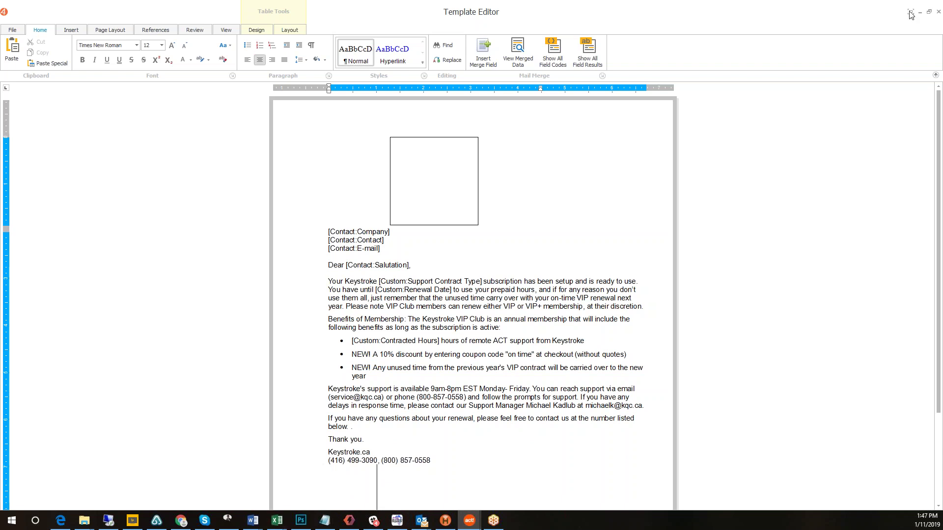
Close the Template Editor, list the 8 Software renewal records, and select them for Merge To.
{"action": "left_click", "coordinate": [938, 14]}
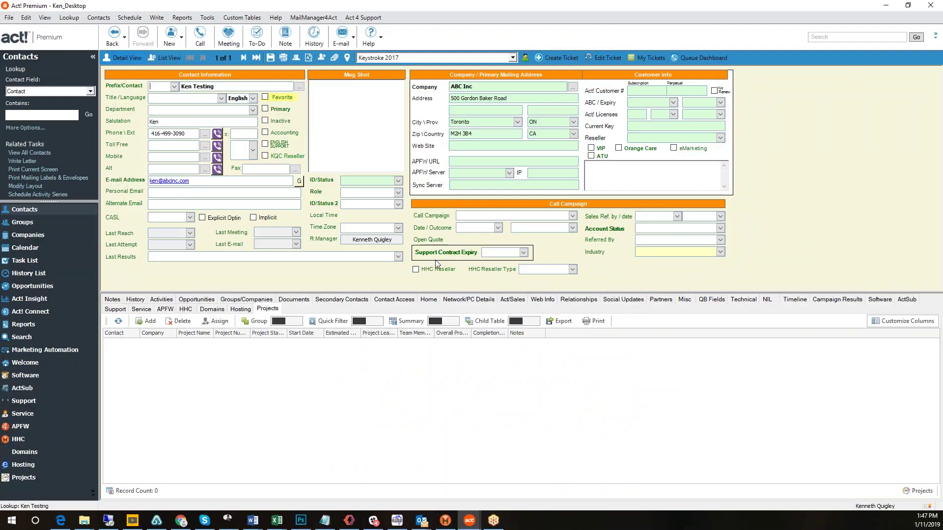
{"action": "left_click", "coordinate": [47, 378]}
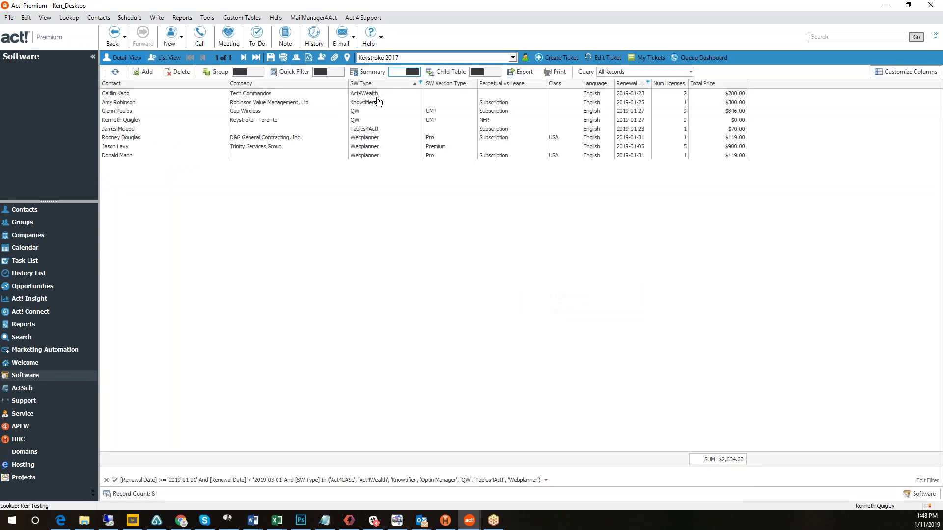
{"action": "left_click_drag", "start_coordinate": [378, 95], "coordinate": [381, 166]}
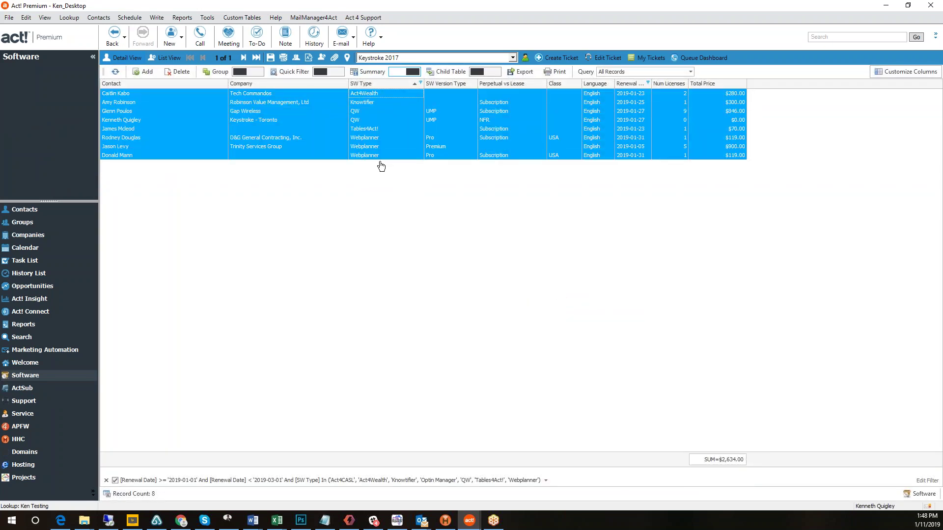
{"action": "right_click", "coordinate": [356, 111]}
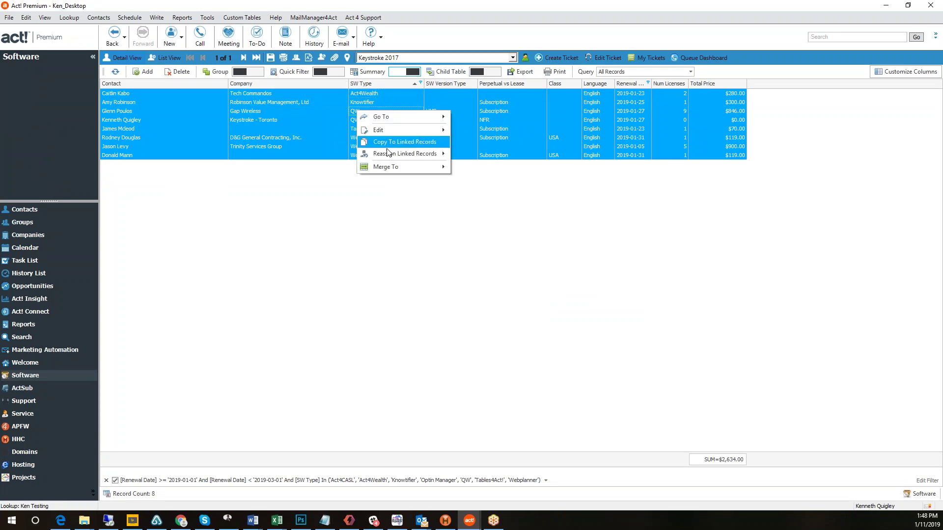
{"action": "mouse_move", "coordinate": [394, 168]}
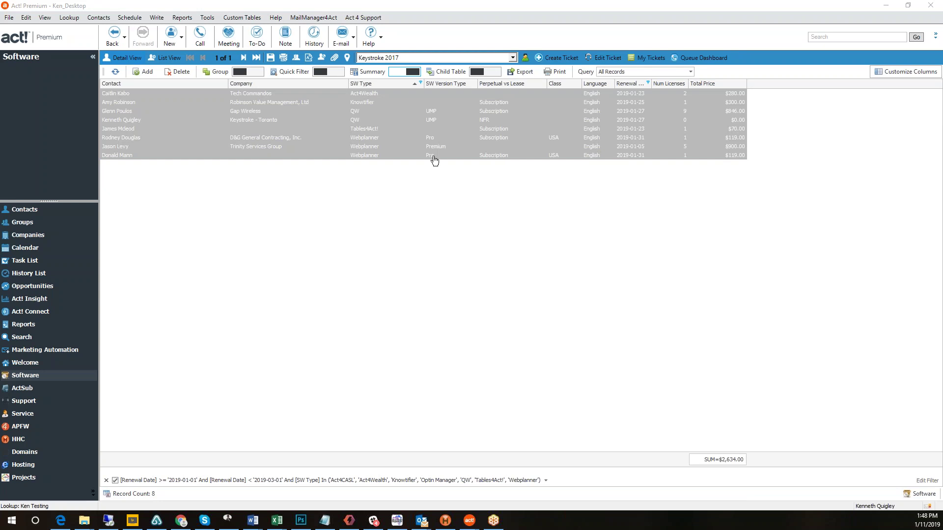
Select two renewal records in the list, then switch to Microsoft Edge.
{"action": "left_click", "coordinate": [431, 113]}
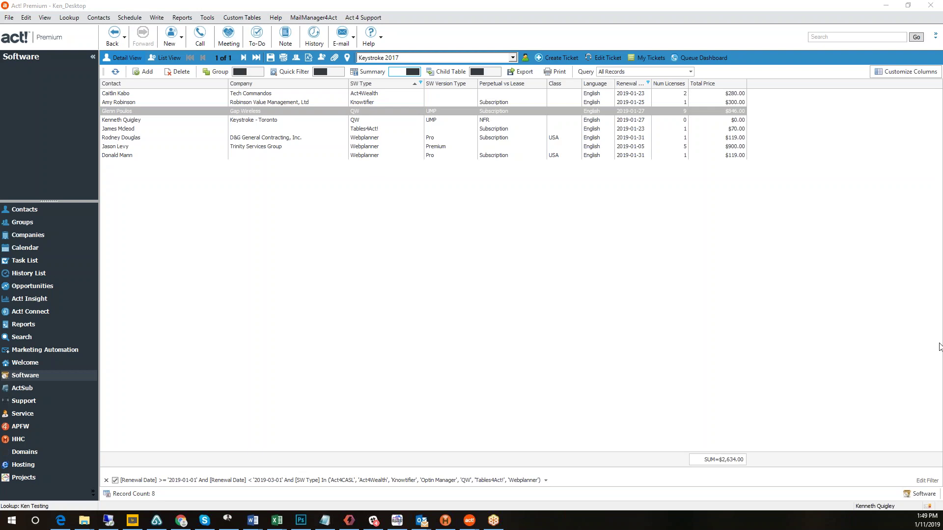
{"action": "left_click", "coordinate": [392, 139]}
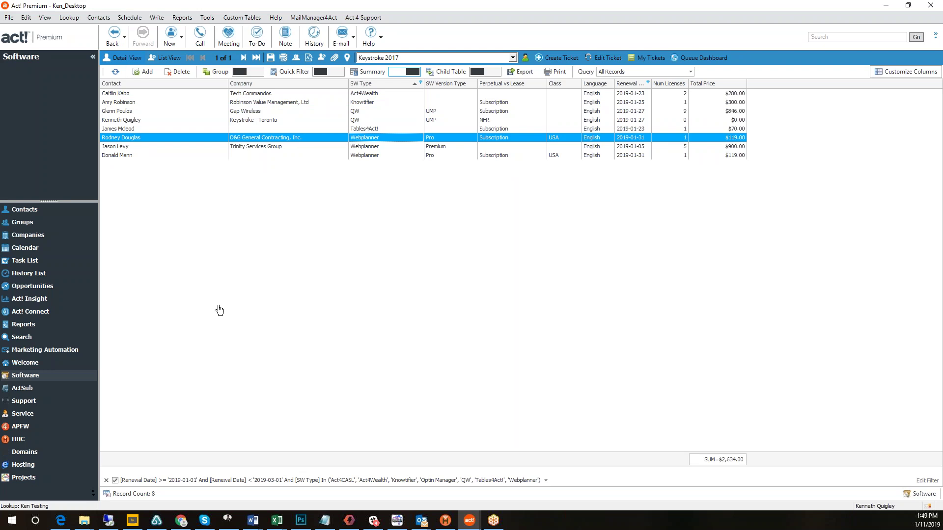
{"action": "key", "text": "alt+Tab"}
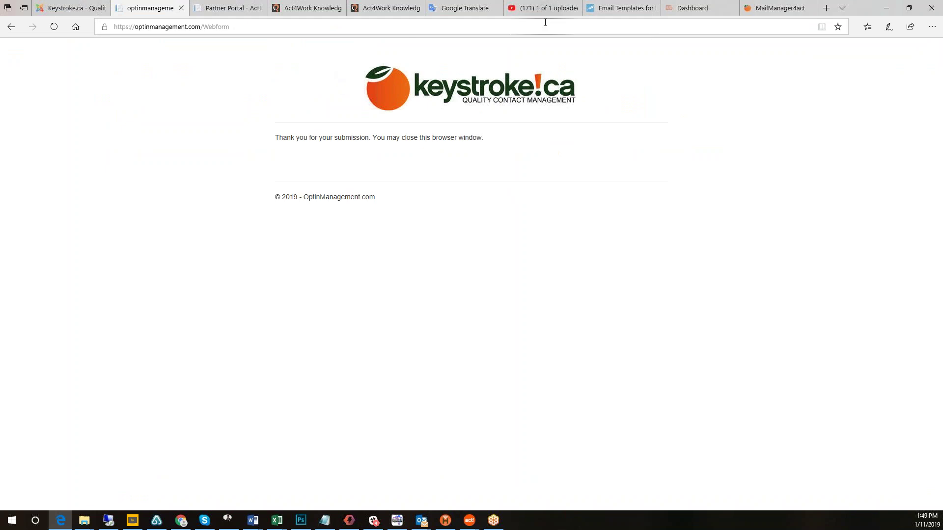
Bring up the keystroke.ca MailManager4act product page.
{"action": "left_click", "coordinate": [770, 10]}
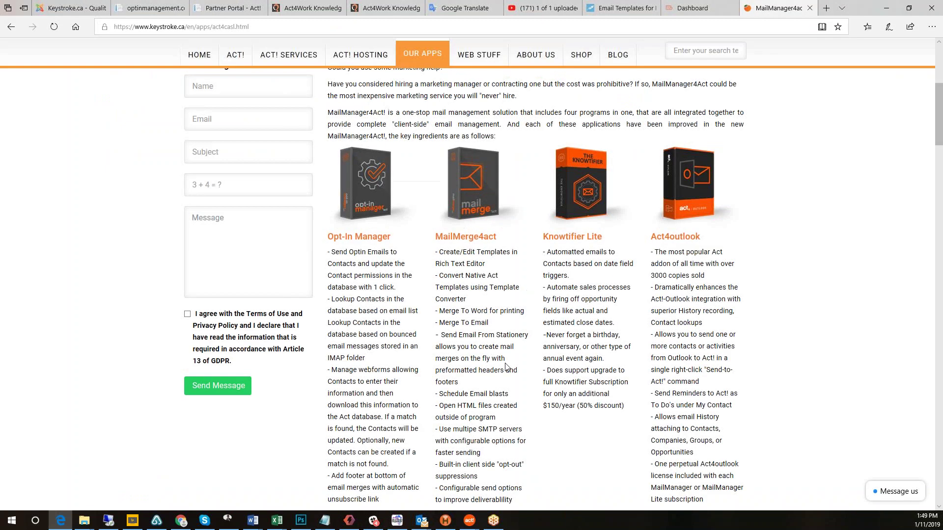
{"action": "scroll", "coordinate": [529, 365], "scroll_direction": "down", "scroll_amount": 1}
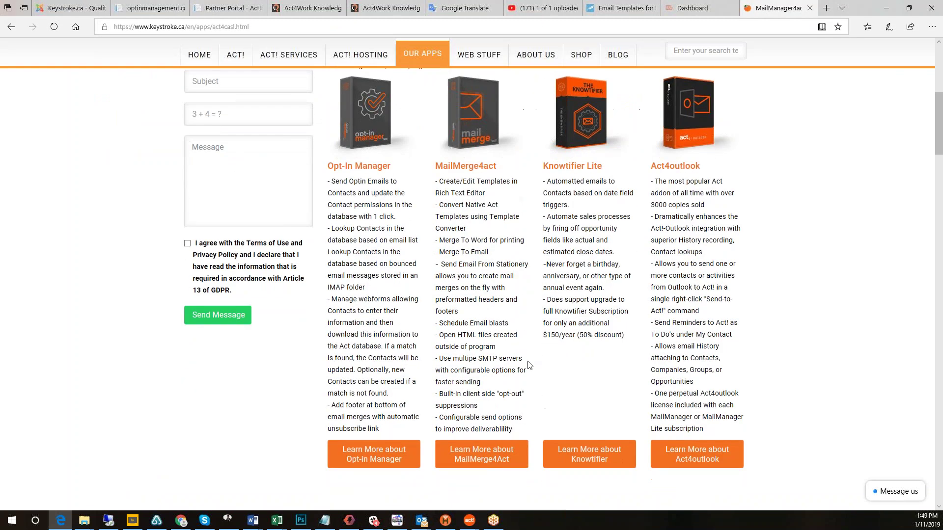
{"action": "scroll", "coordinate": [447, 231], "scroll_direction": "up", "scroll_amount": 1}
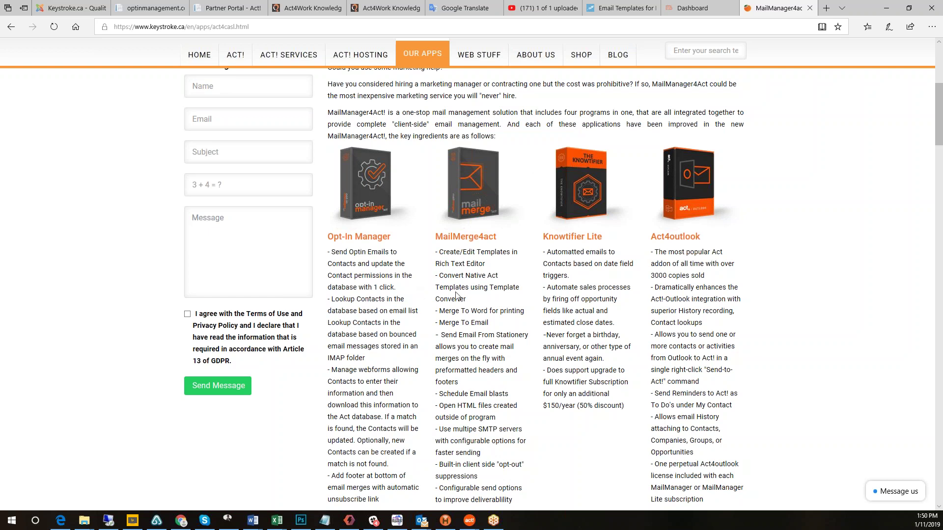
{"action": "scroll", "coordinate": [456, 295], "scroll_direction": "down", "scroll_amount": 8}
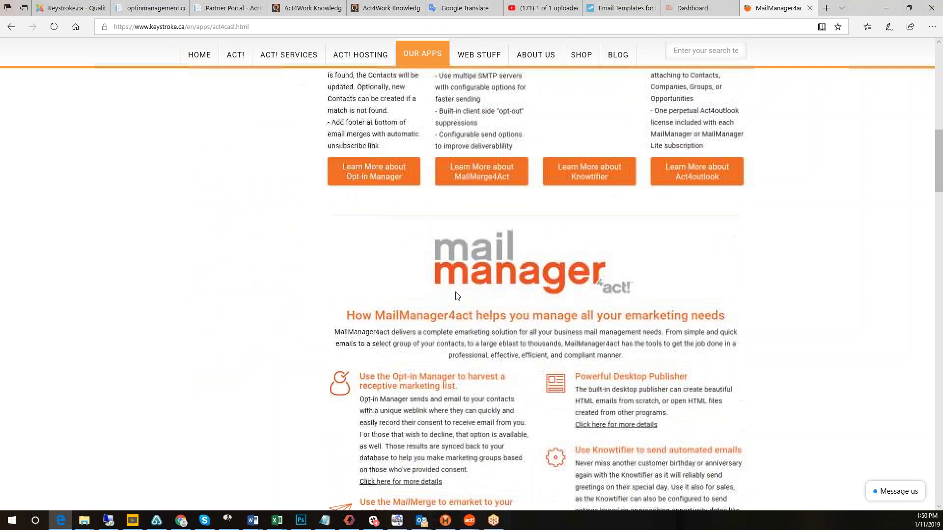
{"action": "scroll", "coordinate": [439, 290], "scroll_direction": "up", "scroll_amount": 3}
Scroll to the MailManager Feature Gallery and enlarge, then close, the first image.
{"action": "scroll", "coordinate": [663, 302], "scroll_direction": "down", "scroll_amount": 6}
{"action": "scroll", "coordinate": [663, 290], "scroll_direction": "down", "scroll_amount": 15}
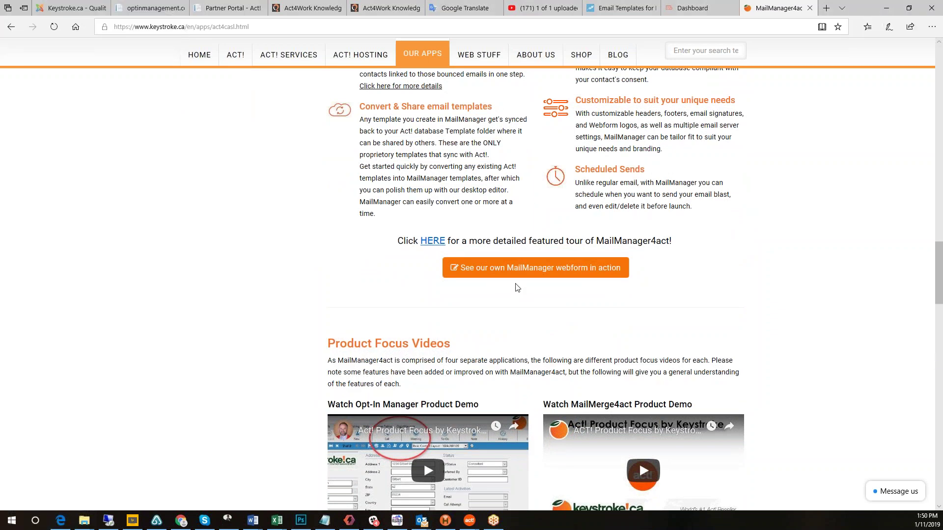
{"action": "scroll", "coordinate": [530, 316], "scroll_direction": "down", "scroll_amount": 3}
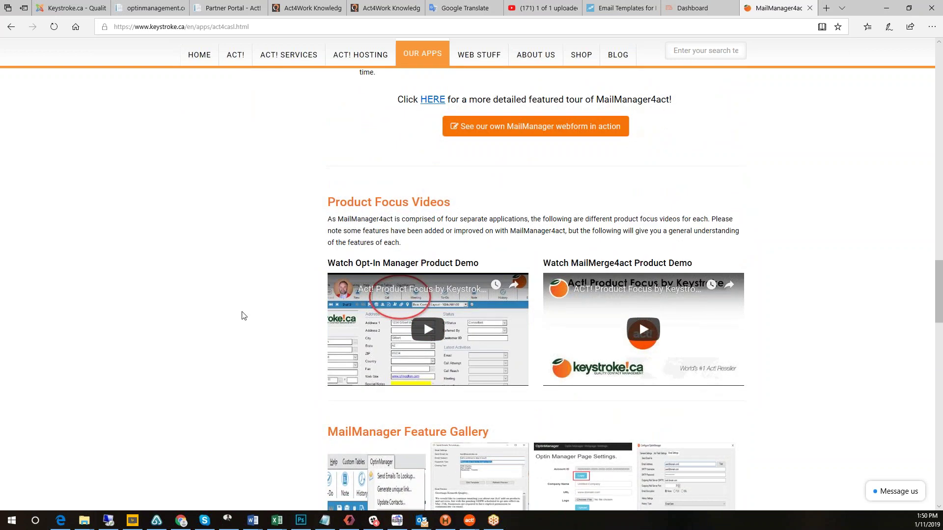
{"action": "scroll", "coordinate": [242, 315], "scroll_direction": "down", "scroll_amount": 2}
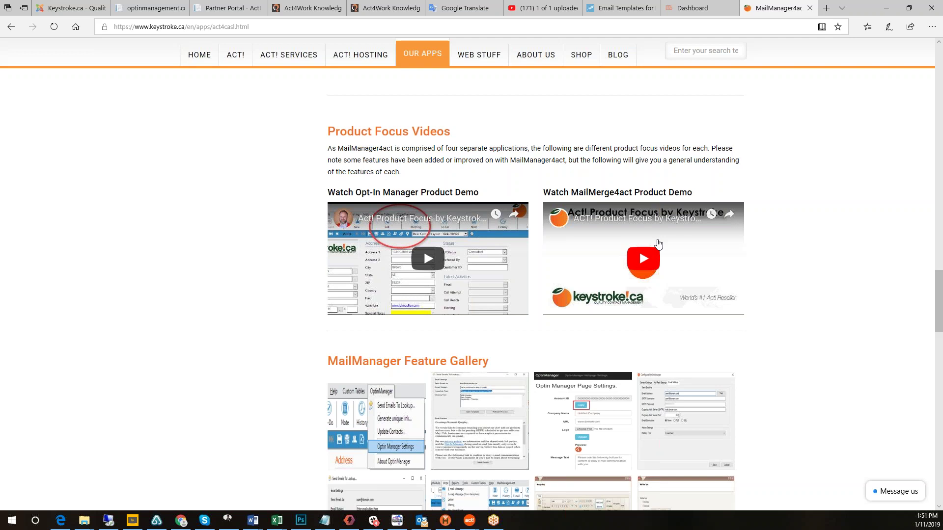
{"action": "scroll", "coordinate": [449, 328], "scroll_direction": "down", "scroll_amount": 2}
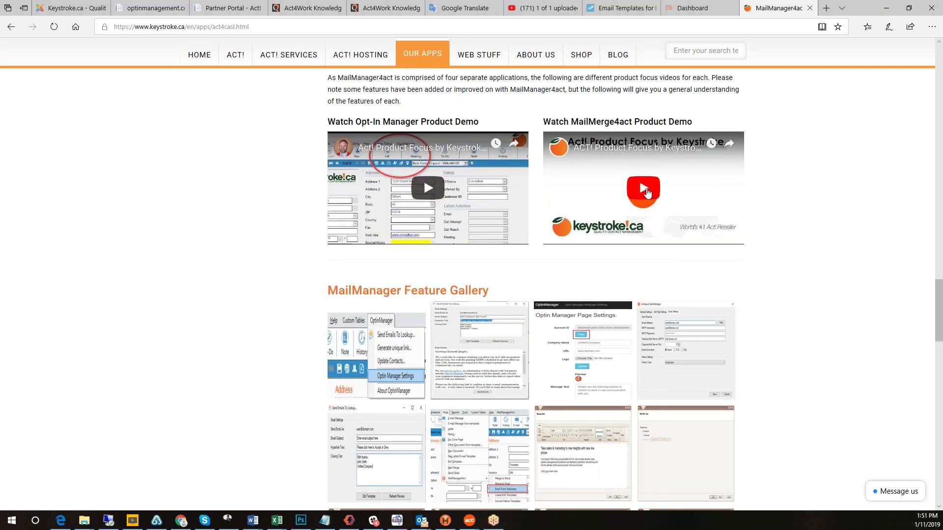
{"action": "scroll", "coordinate": [729, 326], "scroll_direction": "down", "scroll_amount": 2}
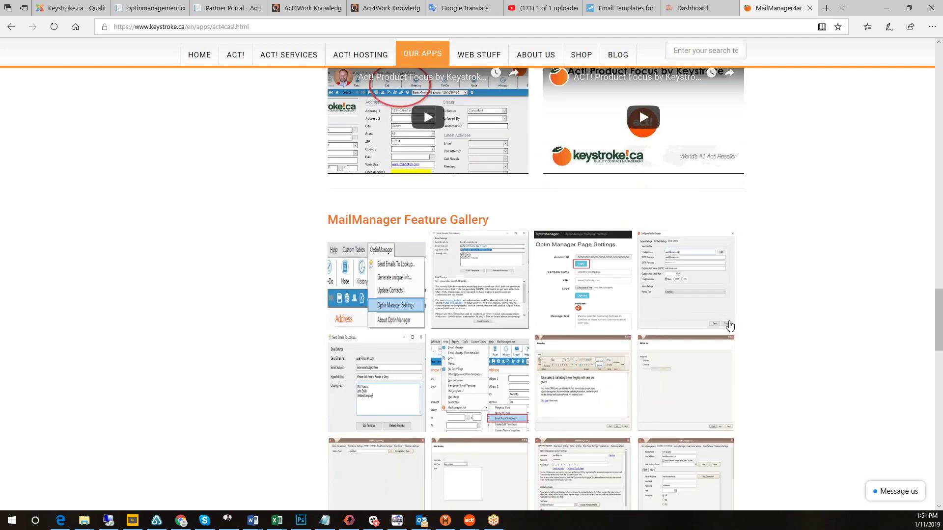
{"action": "scroll", "coordinate": [727, 344], "scroll_direction": "down", "scroll_amount": 2}
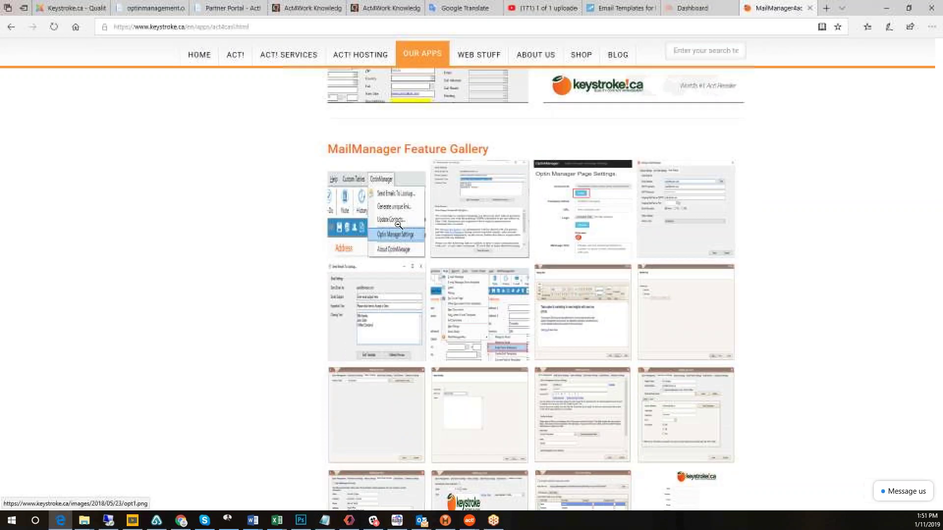
{"action": "left_click", "coordinate": [398, 225]}
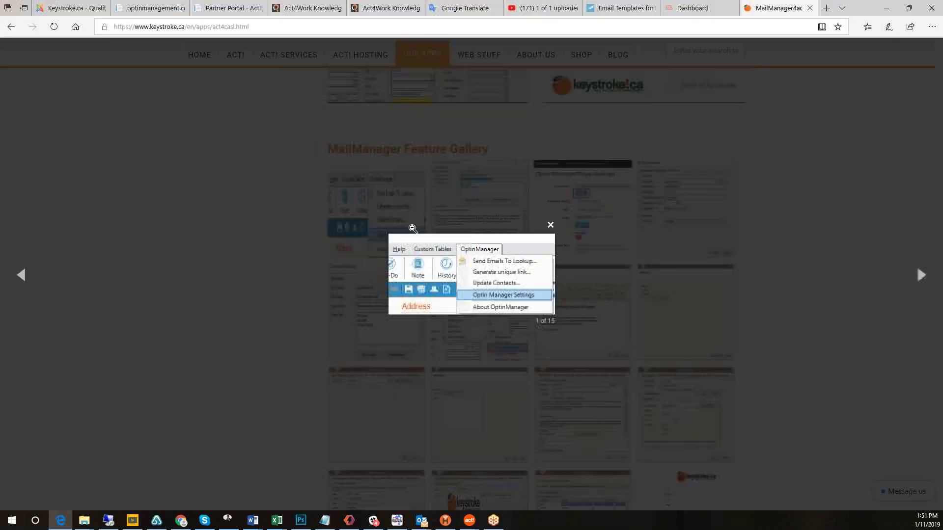
{"action": "left_click", "coordinate": [547, 225]}
{"action": "scroll", "coordinate": [547, 226], "scroll_direction": "down", "scroll_amount": 8}
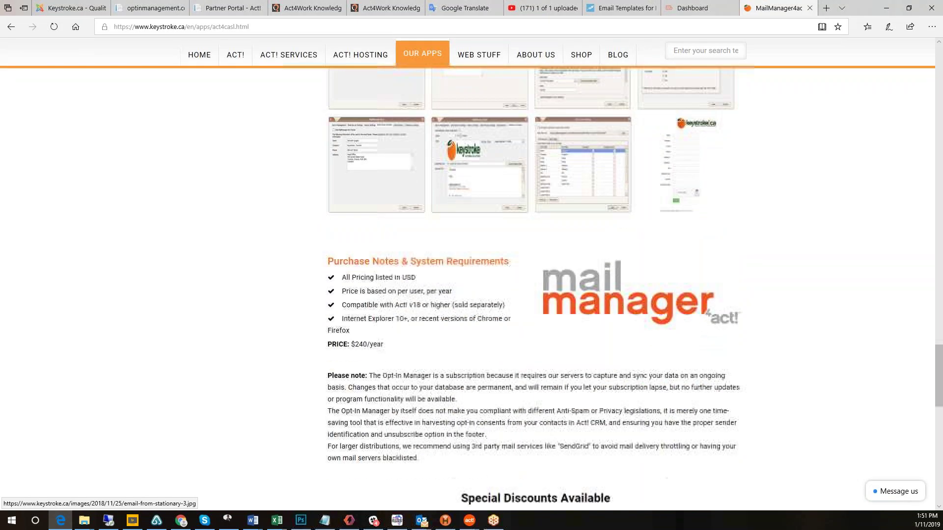
{"action": "scroll", "coordinate": [480, 341], "scroll_direction": "down", "scroll_amount": 7}
{"action": "scroll", "coordinate": [479, 340], "scroll_direction": "up", "scroll_amount": 1}
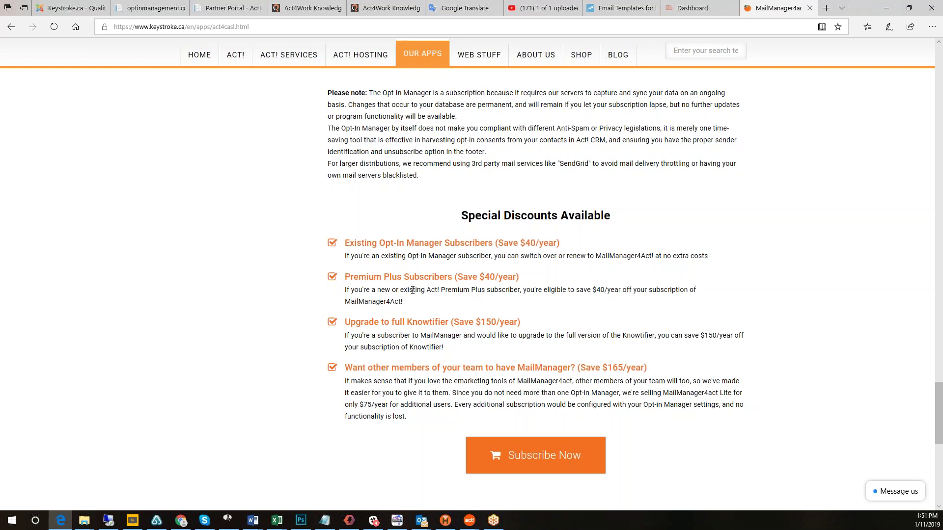
{"action": "scroll", "coordinate": [594, 293], "scroll_direction": "down", "scroll_amount": 3}
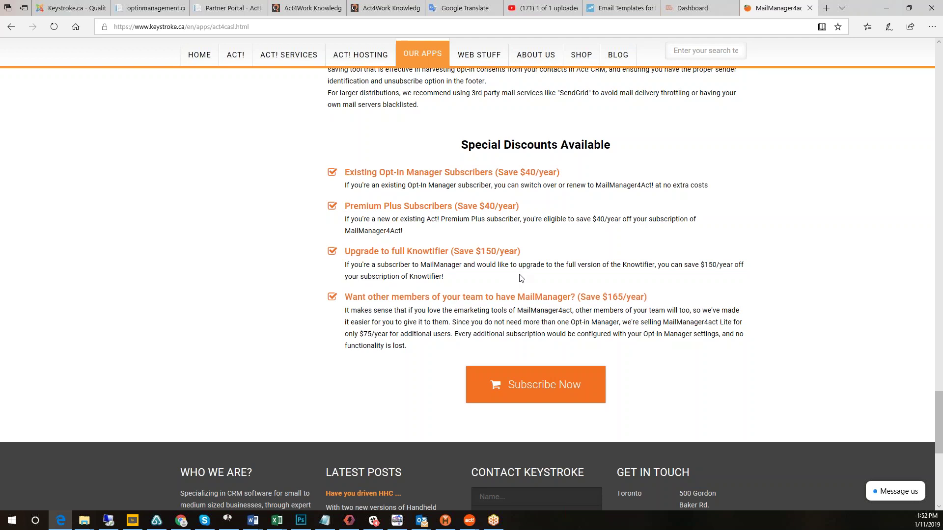
{"action": "scroll", "coordinate": [521, 278], "scroll_direction": "down", "scroll_amount": 2}
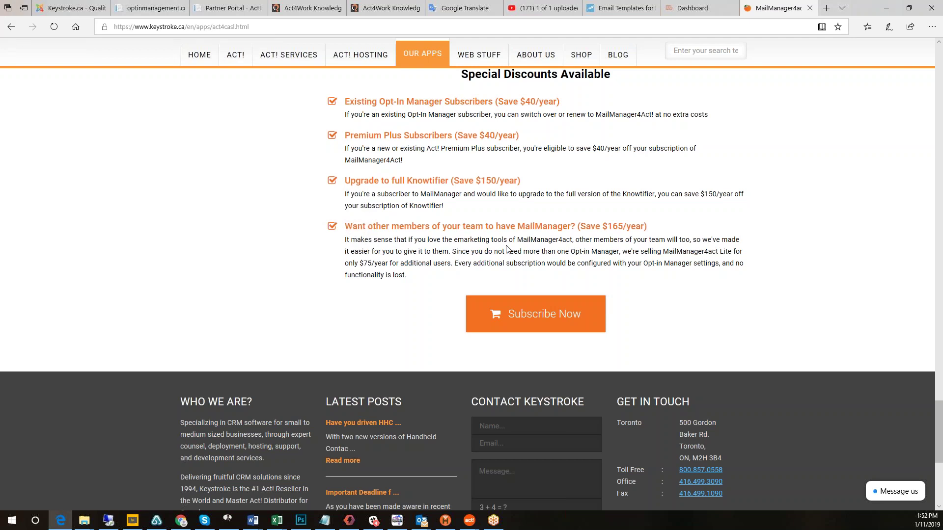
{"action": "scroll", "coordinate": [641, 260], "scroll_direction": "up", "scroll_amount": 4}
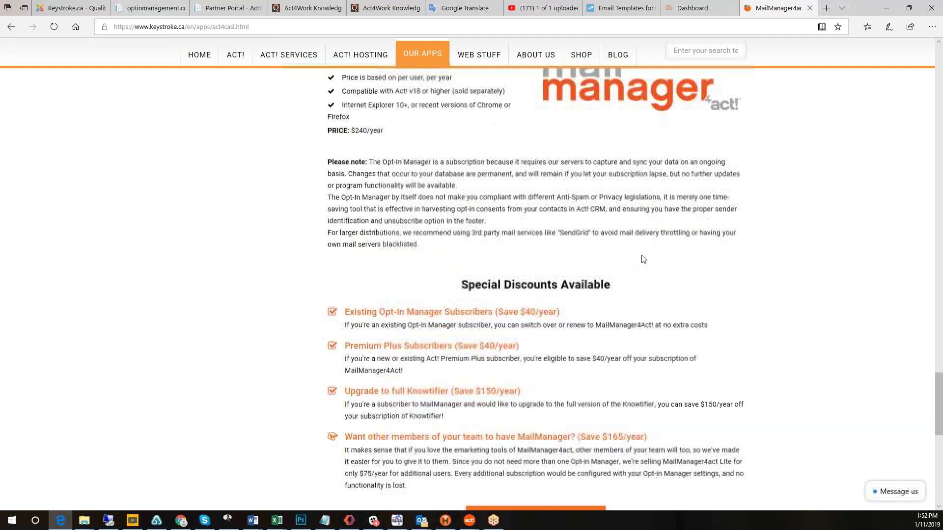
{"action": "scroll", "coordinate": [650, 316], "scroll_direction": "up", "scroll_amount": 3}
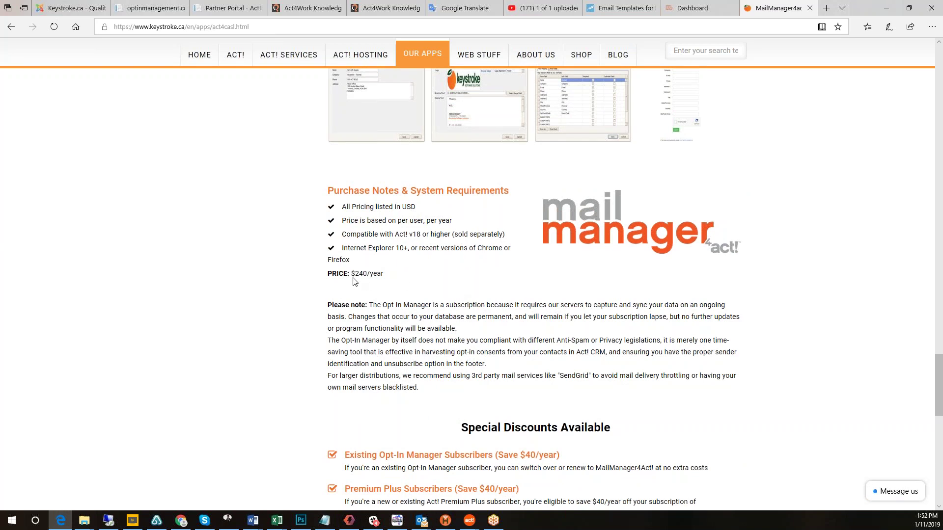
{"action": "scroll", "coordinate": [454, 301], "scroll_direction": "up", "scroll_amount": 2}
{"action": "scroll", "coordinate": [452, 297], "scroll_direction": "down", "scroll_amount": 12}
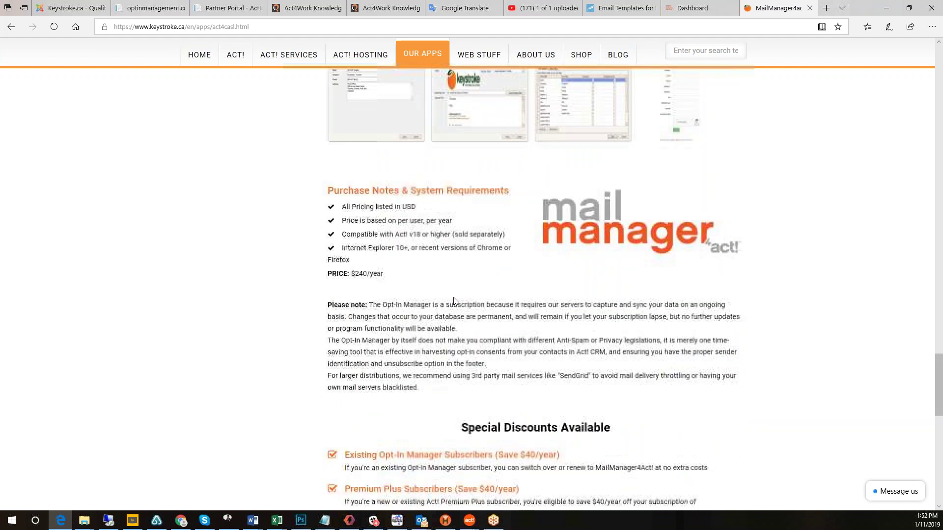
Review the MailManager4Act purchase page (USD $240.00, 15-Day trial), then return to Act! Premium.
{"action": "left_click", "coordinate": [525, 250]}
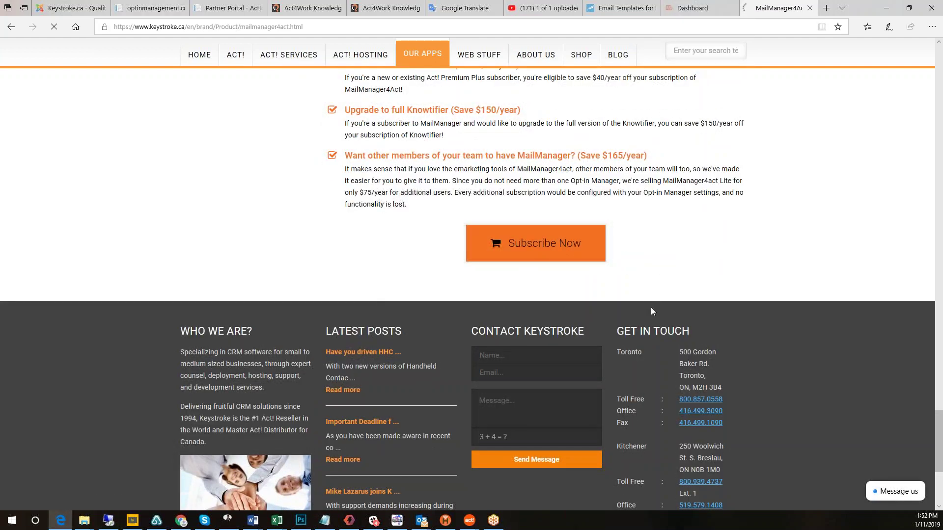
{"action": "scroll", "coordinate": [756, 315], "scroll_direction": "down", "scroll_amount": 3}
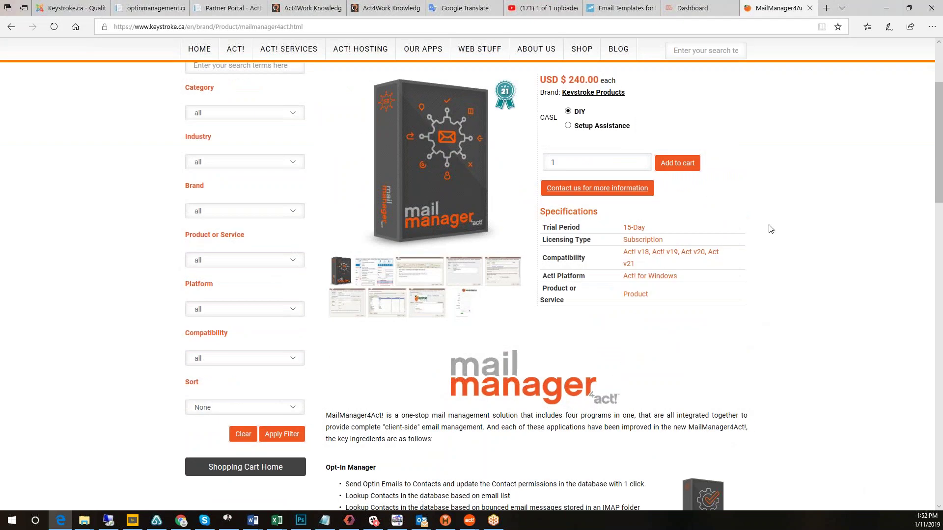
{"action": "scroll", "coordinate": [759, 287], "scroll_direction": "down", "scroll_amount": 12}
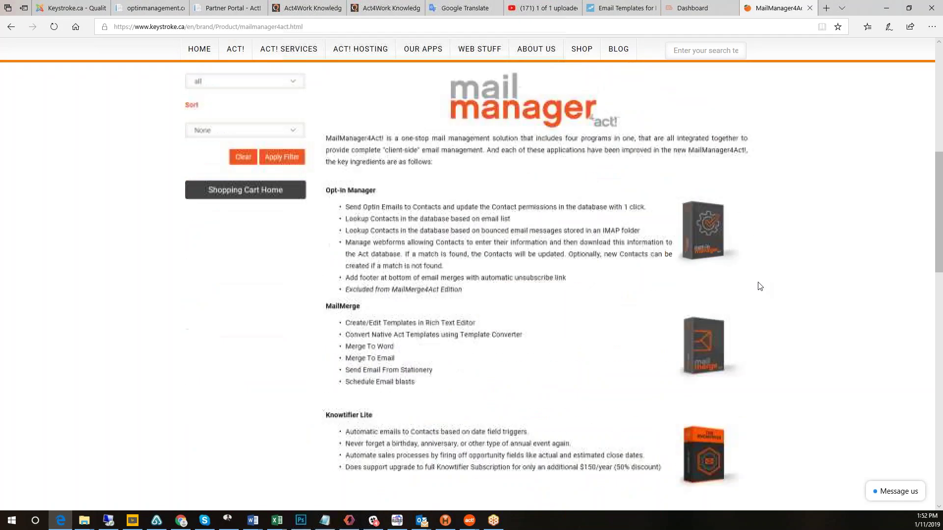
{"action": "scroll", "coordinate": [760, 289], "scroll_direction": "down", "scroll_amount": 4}
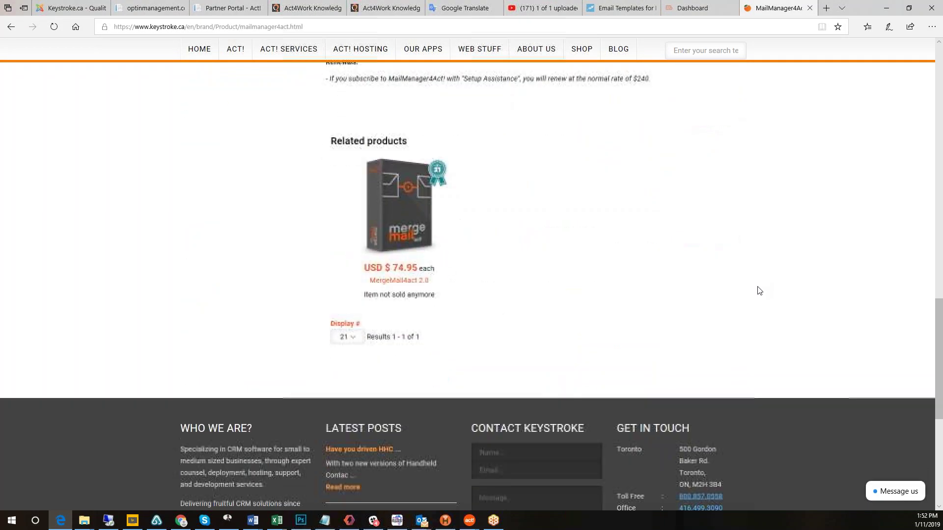
{"action": "scroll", "coordinate": [760, 290], "scroll_direction": "up", "scroll_amount": 20}
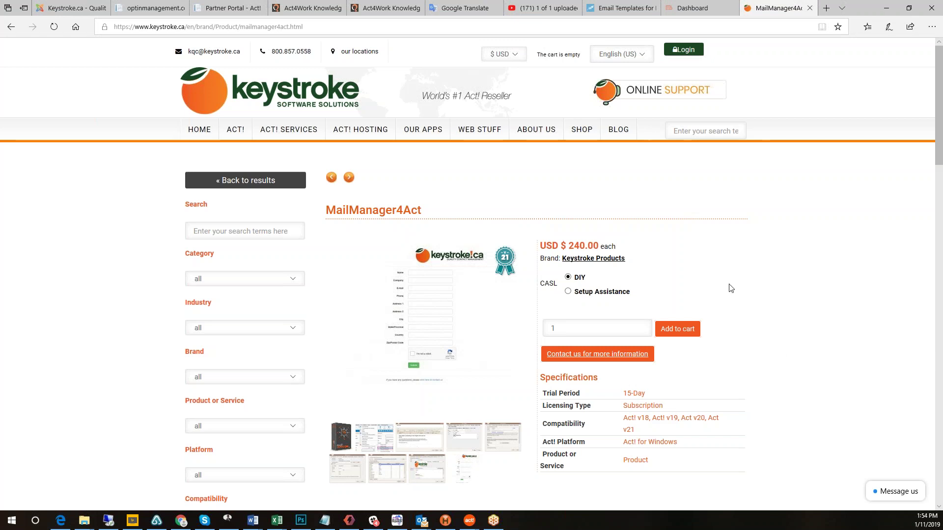
{"action": "mouse_move", "coordinate": [470, 523]}
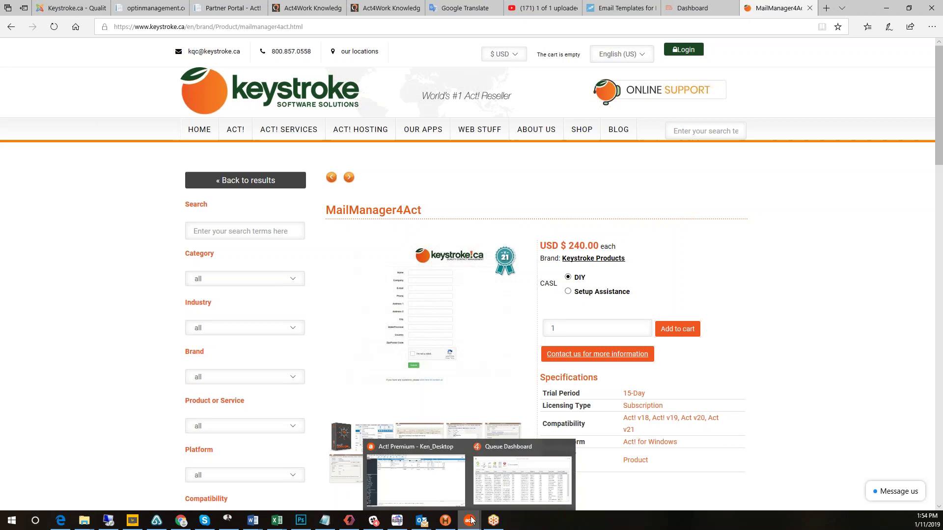
{"action": "left_click", "coordinate": [441, 484]}
In the contact detail view, show the MailManager4Act menu's Webforms and Manage Licenses submenus.
{"action": "left_click", "coordinate": [64, 207]}
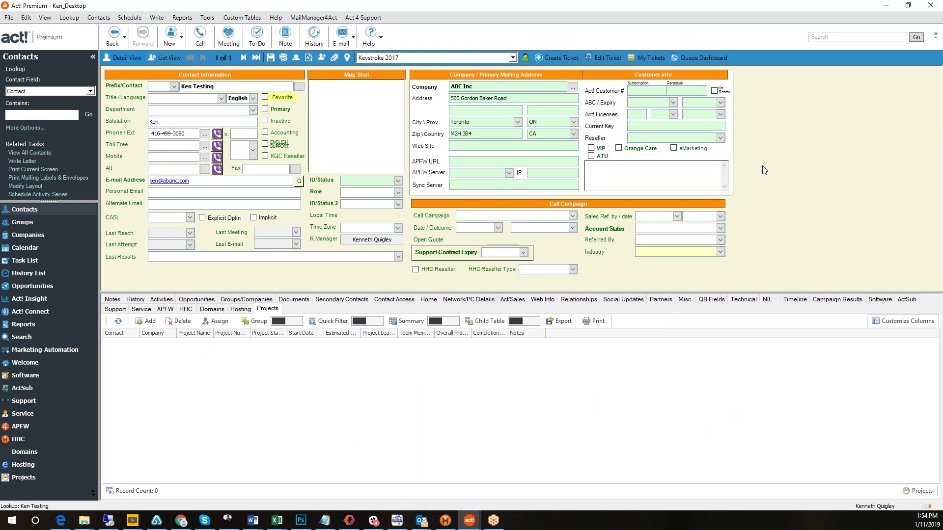
{"action": "left_click", "coordinate": [305, 17]}
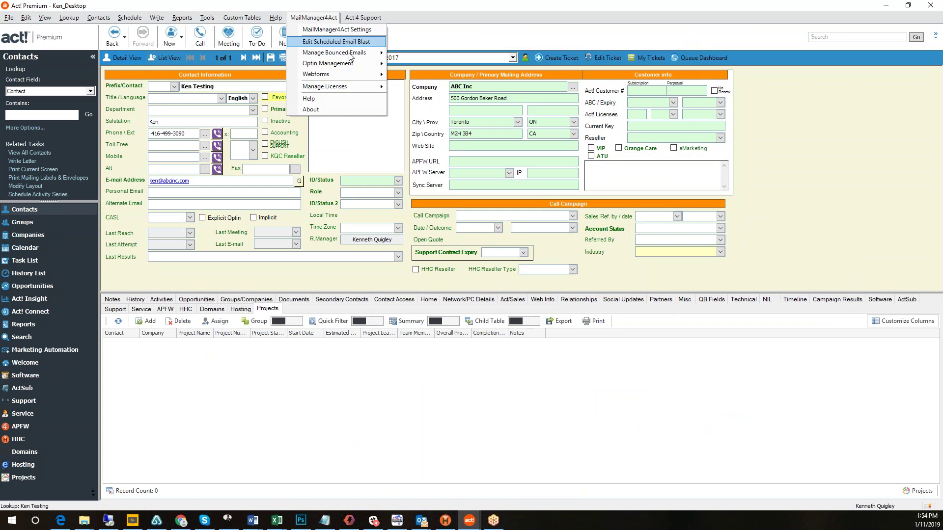
{"action": "mouse_move", "coordinate": [346, 52]}
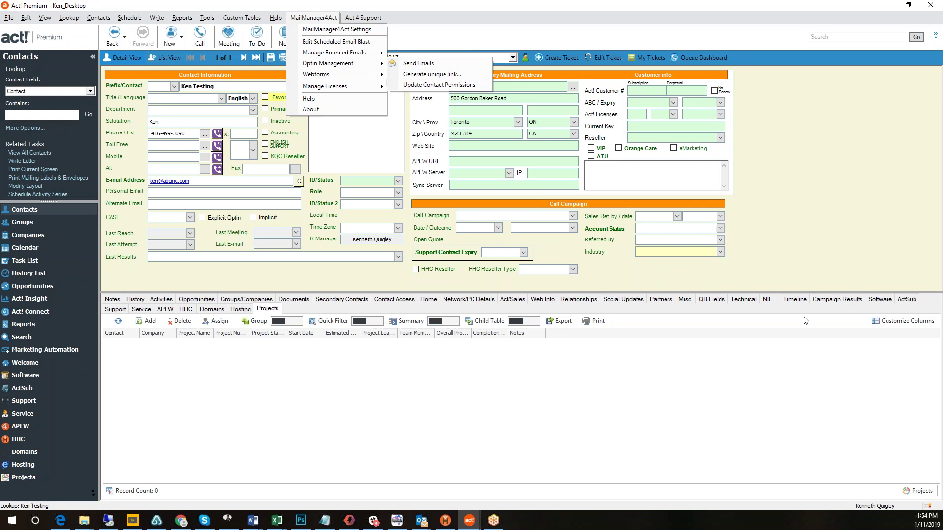
{"action": "left_click", "coordinate": [818, 305]}
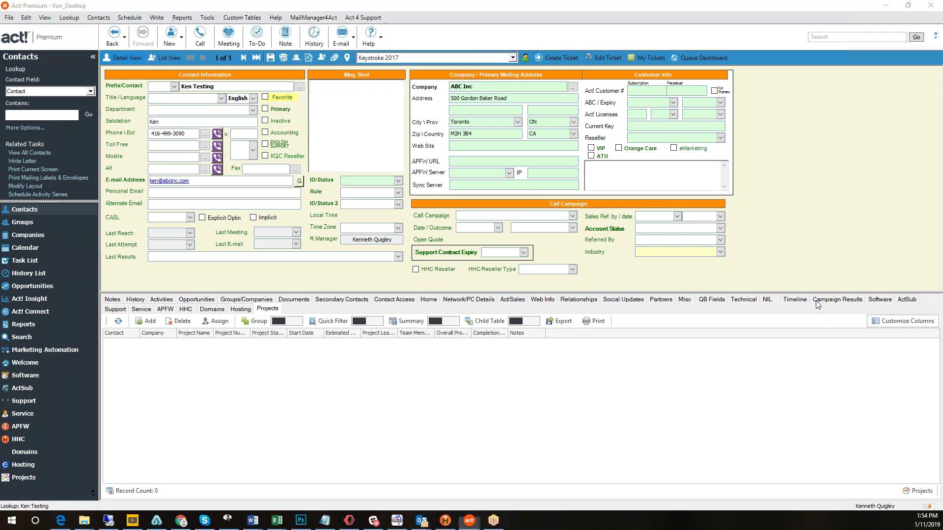
{"action": "left_click", "coordinate": [313, 17]}
{"action": "mouse_move", "coordinate": [331, 74]}
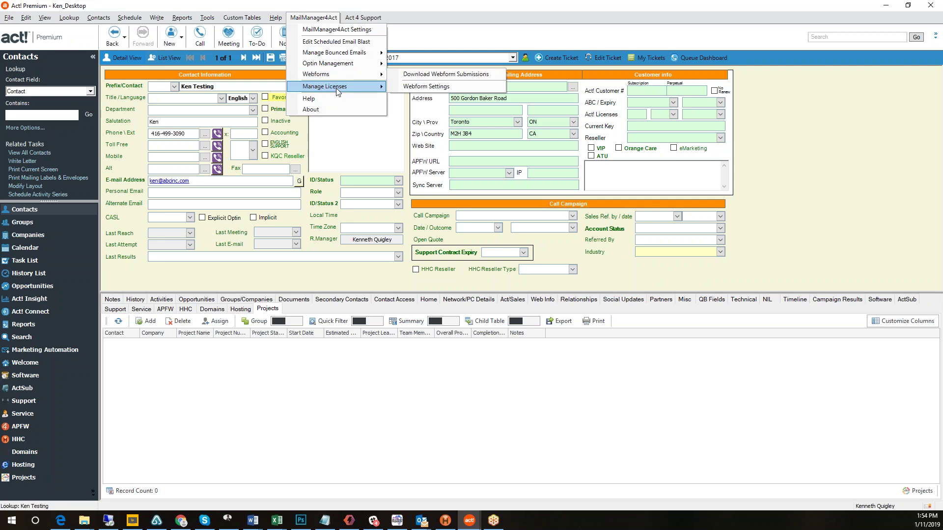
{"action": "mouse_move", "coordinate": [338, 91]}
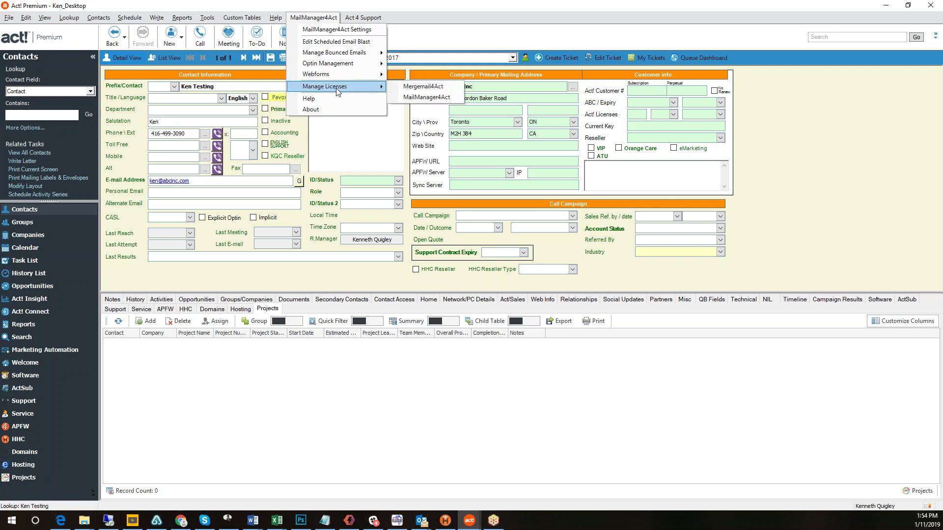